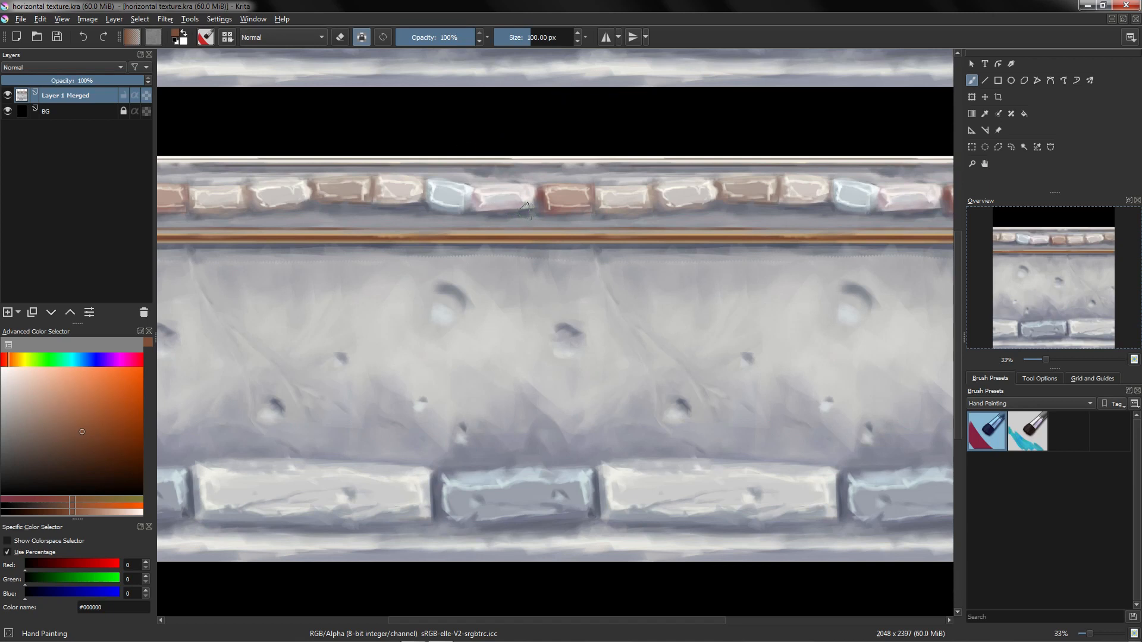
# Step: Paint over the row of coloured bricks along the top of the texture with grey, then save the file
pyautogui.scroll(-2, 515, 202)
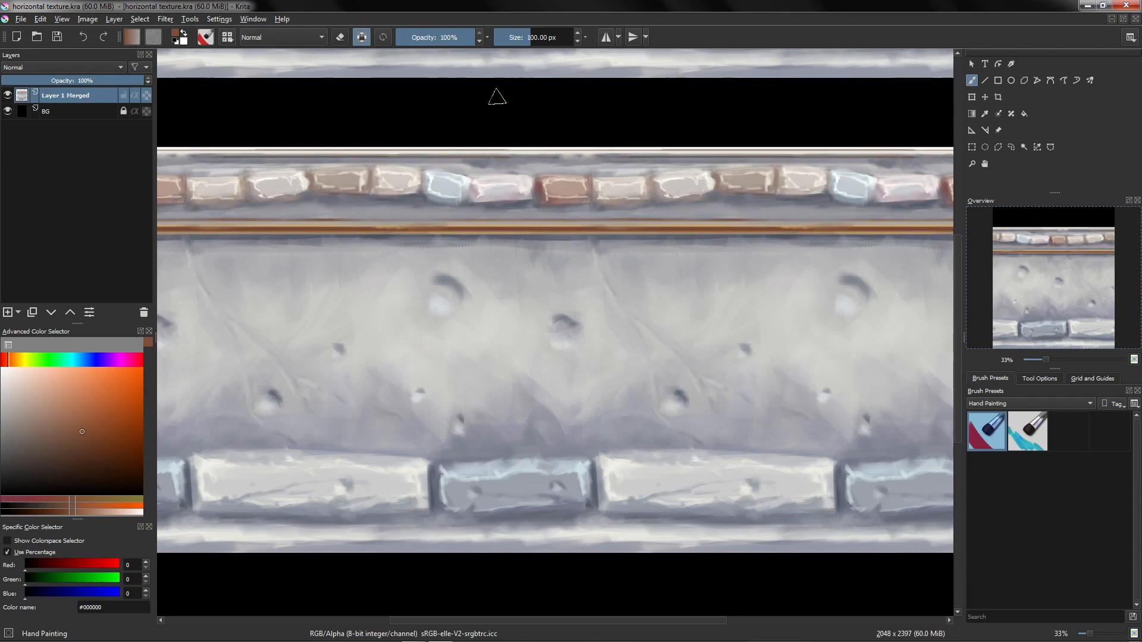
pyautogui.moveTo(455, 142)
pyautogui.mouseDown()
pyautogui.moveTo(479, 127)
pyautogui.moveTo(571, 170)
pyautogui.moveTo(611, 165)
pyautogui.moveTo(483, 143)
pyautogui.mouseUp()
pyautogui.moveTo(542, 193)
pyautogui.mouseDown()
pyautogui.moveTo(513, 216)
pyautogui.moveTo(509, 151)
pyautogui.mouseUp()
pyautogui.moveTo(475, 222); pyautogui.dragTo(434, 222)
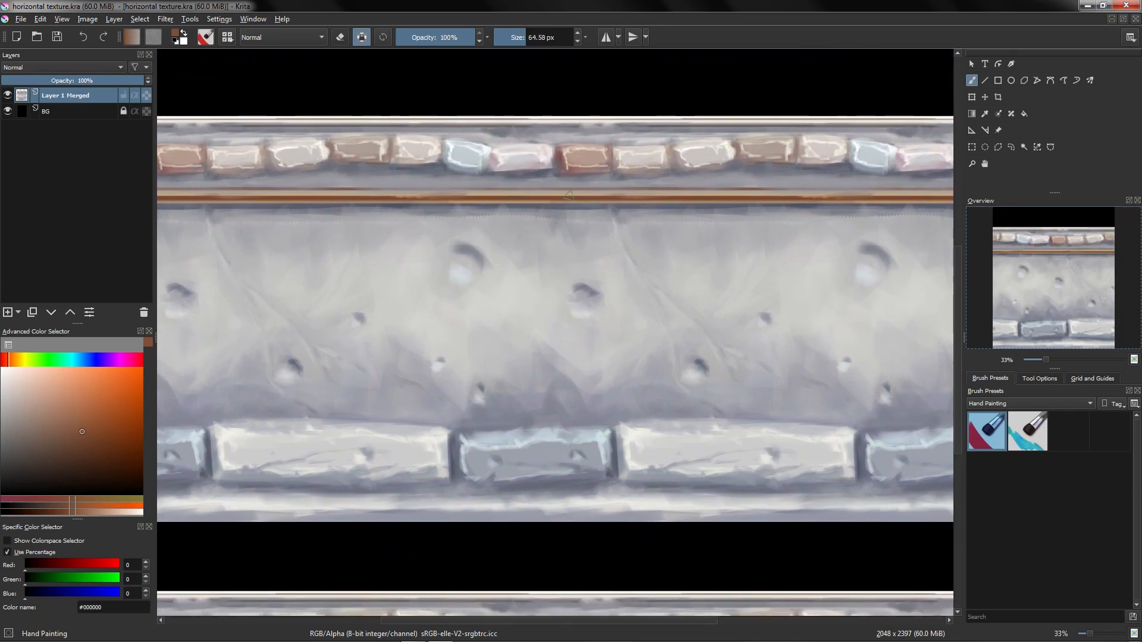
pyautogui.keyDown('ctrl'); pyautogui.click(447, 121); pyautogui.keyUp('ctrl')
pyautogui.keyDown('ctrl'); pyautogui.click(464, 177); pyautogui.keyUp('ctrl')
pyautogui.moveTo(466, 172); pyautogui.dragTo(539, 172)
pyautogui.moveTo(455, 156)
pyautogui.mouseDown()
pyautogui.moveTo(846, 170)
pyautogui.moveTo(676, 149)
pyautogui.moveTo(666, 163)
pyautogui.moveTo(438, 166)
pyautogui.moveTo(684, 158)
pyautogui.mouseUp()
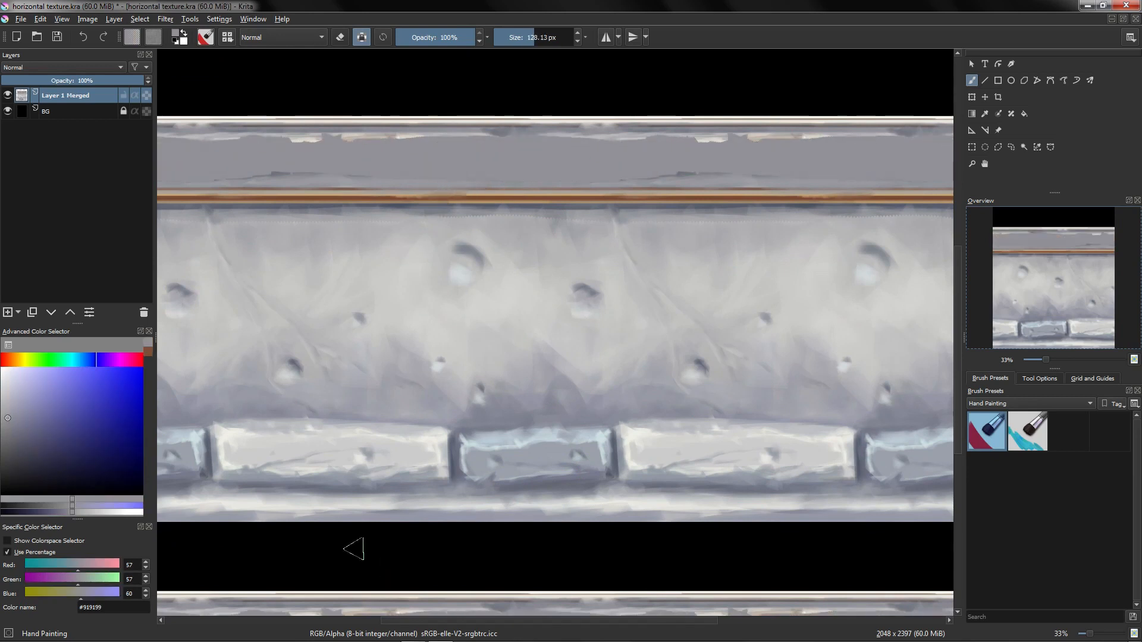
pyautogui.hotkey('ctrl', 's')
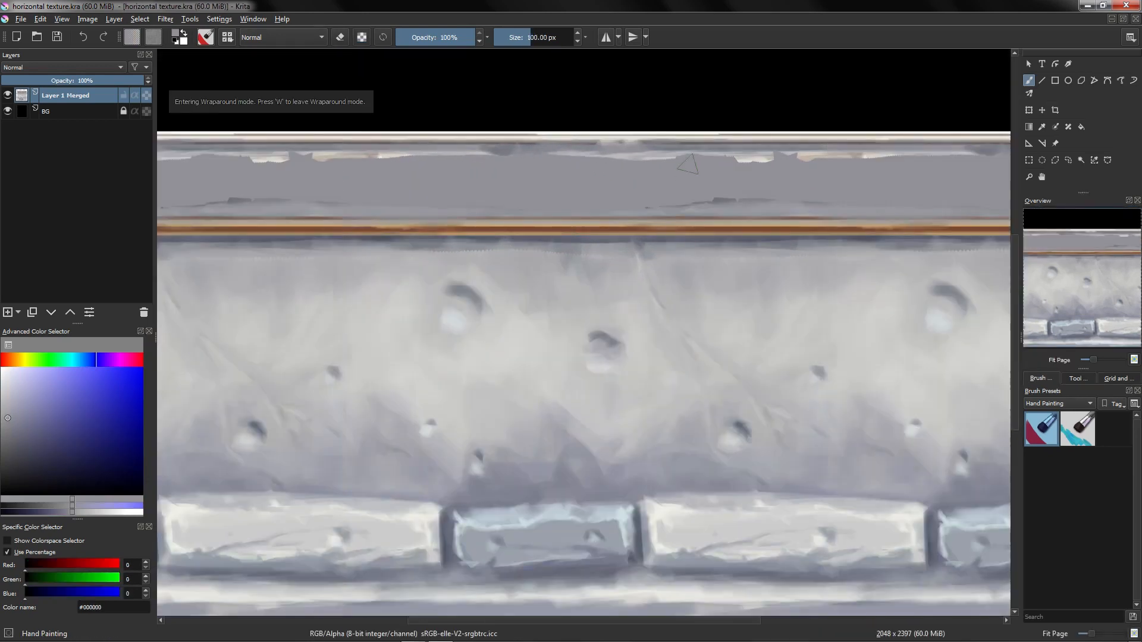
# Step: Cover the top strip above the copper trim with broad horizontal grey strokes
pyautogui.keyDown('ctrl'); pyautogui.click(684, 158); pyautogui.keyUp('ctrl')
pyautogui.moveTo(662, 162); pyautogui.dragTo(981, 157)
pyautogui.keyDown('ctrl'); pyautogui.click(745, 197); pyautogui.keyUp('ctrl')
pyautogui.moveTo(745, 197)
pyautogui.mouseDown()
pyautogui.moveTo(706, 193)
pyautogui.moveTo(769, 196)
pyautogui.moveTo(628, 200)
pyautogui.mouseUp()
pyautogui.keyDown('ctrl'); pyautogui.click(381, 173); pyautogui.keyUp('ctrl')
pyautogui.moveTo(372, 172)
pyautogui.mouseDown()
pyautogui.moveTo(222, 170)
pyautogui.moveTo(651, 164)
pyautogui.mouseUp()
pyautogui.keyDown('ctrl'); pyautogui.click(507, 166); pyautogui.keyUp('ctrl')
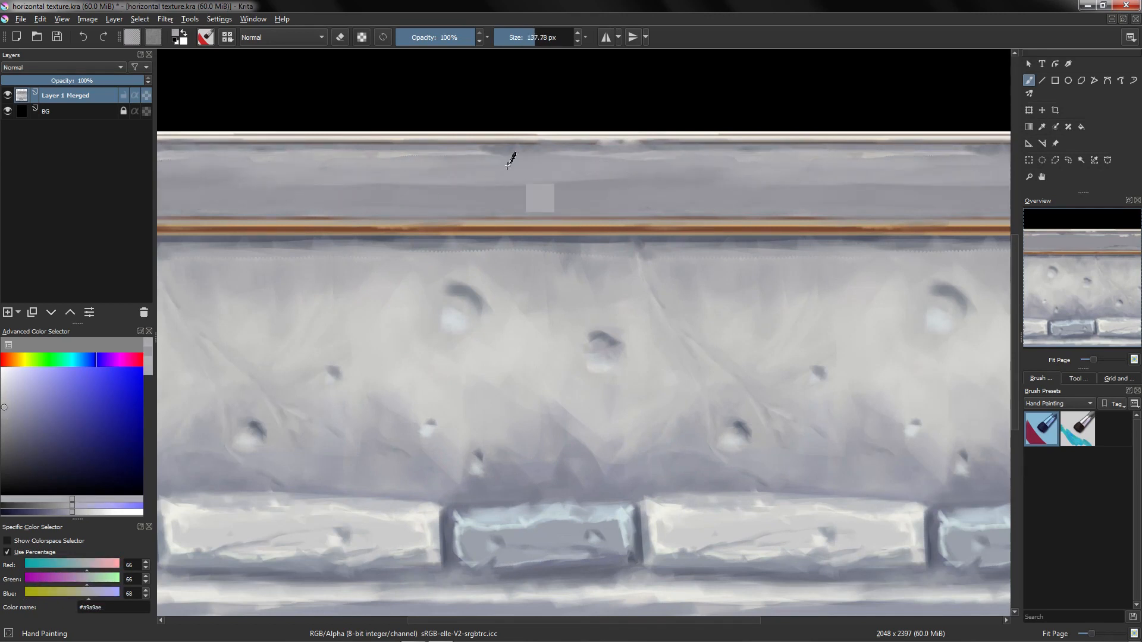
pyautogui.keyDown('ctrl'); pyautogui.click(508, 166); pyautogui.keyUp('ctrl')
pyautogui.moveTo(469, 141); pyautogui.dragTo(747, 138)
# Step: Undo the last stroke and paint a lighter grey band along the top edge of the strip
pyautogui.hotkey('ctrl', 'z')
pyautogui.click(362, 37)
pyautogui.keyDown('ctrl'); pyautogui.click(426, 147); pyautogui.keyUp('ctrl')
pyautogui.moveTo(472, 145); pyautogui.dragTo(969, 138)
pyautogui.moveTo(768, 139); pyautogui.dragTo(570, 139)
pyautogui.moveTo(532, 180); pyautogui.dragTo(901, 168)
pyautogui.keyDown('ctrl'); pyautogui.click(716, 538); pyautogui.keyUp('ctrl')
pyautogui.moveTo(441, 166)
pyautogui.mouseDown()
pyautogui.moveTo(502, 153)
pyautogui.moveTo(938, 153)
pyautogui.moveTo(530, 153)
pyautogui.moveTo(971, 141)
pyautogui.mouseUp()
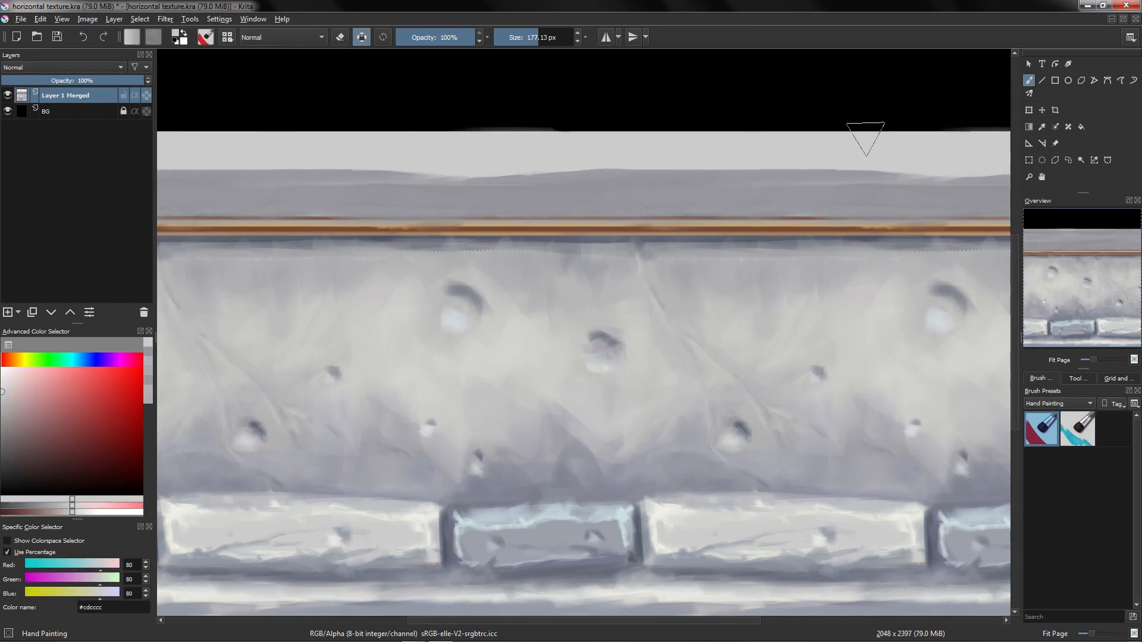
# Step: Undo the last two strokes and redraw a straight light grey stroke along the strip's top edge with the Line tool
pyautogui.hotkey('ctrl', 'z')
pyautogui.hotkey('ctrl', 'z')
pyautogui.press('v')
pyautogui.moveTo(561, 143); pyautogui.dragTo(999, 143)
pyautogui.hotkey('ctrl', 'z')
pyautogui.moveTo(512, 147); pyautogui.dragTo(946, 149)
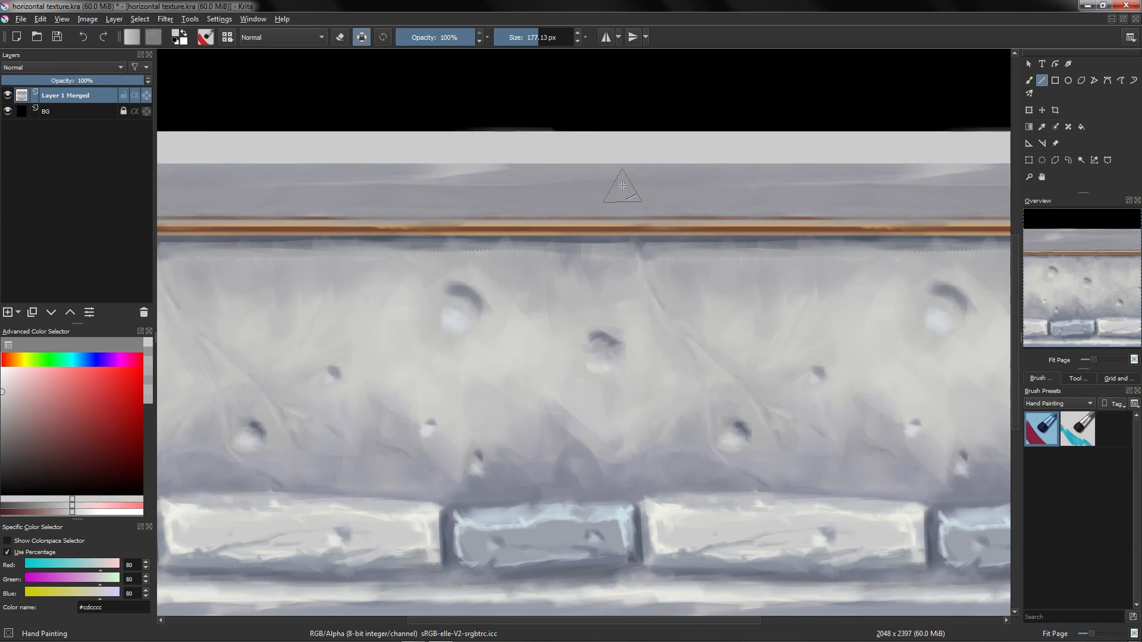
# Step: Shade the top strip with the brush, adding light and dark horizontal bands
pyautogui.press('b')
pyautogui.keyDown('ctrl'); pyautogui.click(739, 570); pyautogui.keyUp('ctrl')
pyautogui.moveTo(441, 154)
pyautogui.mouseDown()
pyautogui.moveTo(413, 156)
pyautogui.moveTo(967, 152)
pyautogui.mouseUp()
pyautogui.moveTo(815, 155); pyautogui.dragTo(958, 158)
pyautogui.moveTo(487, 134)
pyautogui.mouseDown()
pyautogui.moveTo(494, 145)
pyautogui.moveTo(701, 157)
pyautogui.mouseUp()
pyautogui.moveTo(734, 134)
pyautogui.mouseDown()
pyautogui.moveTo(734, 150)
pyautogui.moveTo(732, 136)
pyautogui.mouseUp()
pyautogui.moveTo(505, 156); pyautogui.dragTo(600, 159)
pyautogui.keyDown('ctrl'); pyautogui.click(571, 240); pyautogui.keyUp('ctrl')
pyautogui.moveTo(527, 171)
pyautogui.mouseDown()
pyautogui.moveTo(1006, 167)
pyautogui.moveTo(933, 170)
pyautogui.mouseUp()
pyautogui.moveTo(645, 197)
pyautogui.mouseDown()
pyautogui.moveTo(380, 217)
pyautogui.moveTo(398, 196)
pyautogui.mouseUp()
# Step: Draw straight horizontal dark lines along the bottom of the top strip with the Line tool
pyautogui.moveTo(427, 337); pyautogui.dragTo(427, 447)
pyautogui.keyDown('ctrl'); pyautogui.click(467, 381); pyautogui.keyUp('ctrl')
pyautogui.moveTo(426, 356)
pyautogui.mouseDown()
pyautogui.moveTo(466, 357)
pyautogui.moveTo(466, 423)
pyautogui.mouseUp()
pyautogui.keyDown('ctrl'); pyautogui.click(470, 369); pyautogui.keyUp('ctrl')
pyautogui.press('5')
pyautogui.click(1045, 82)
pyautogui.moveTo(975, 214); pyautogui.dragTo(464, 214)
pyautogui.moveTo(575, 228); pyautogui.dragTo(576, 243)
pyautogui.keyDown('ctrl'); pyautogui.click(555, 282); pyautogui.keyUp('ctrl')
pyautogui.moveTo(333, 214); pyautogui.dragTo(881, 214)
# Step: Paint vertical joints to divide the top strip into a new row of bricks
pyautogui.press('b')
pyautogui.moveTo(732, 208); pyautogui.dragTo(737, 207)
pyautogui.moveTo(523, 196)
pyautogui.mouseDown()
pyautogui.moveTo(544, 196)
pyautogui.moveTo(523, 204)
pyautogui.mouseUp()
pyautogui.keyDown('ctrl'); pyautogui.click(535, 193); pyautogui.keyUp('ctrl')
pyautogui.moveTo(596, 201); pyautogui.dragTo(549, 228)
pyautogui.moveTo(512, 230); pyautogui.dragTo(486, 220)
pyautogui.keyDown('ctrl'); pyautogui.click(455, 224); pyautogui.keyUp('ctrl')
pyautogui.keyDown('ctrl'); pyautogui.click(783, 221); pyautogui.keyUp('ctrl')
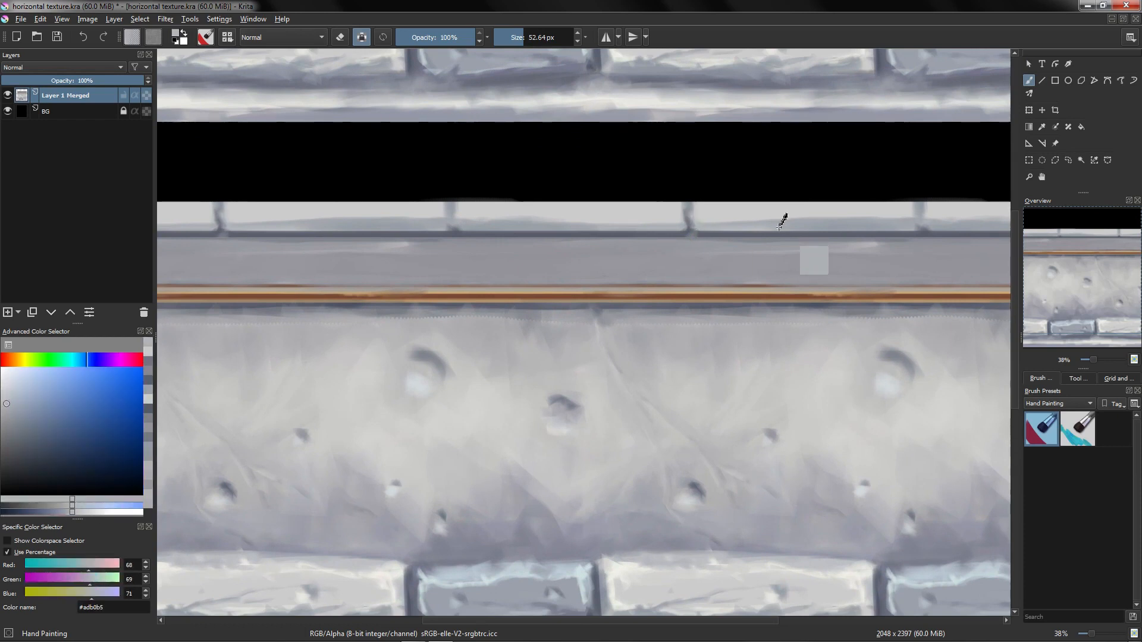
# Step: Refine the joints between the new top bricks with small dark strokes
pyautogui.moveTo(622, 268); pyautogui.dragTo(622, 278)
pyautogui.keyDown('ctrl'); pyautogui.click(602, 581); pyautogui.keyUp('ctrl')
pyautogui.moveTo(691, 212); pyautogui.dragTo(694, 229)
pyautogui.moveTo(699, 226); pyautogui.dragTo(721, 223)
pyautogui.moveTo(467, 214)
pyautogui.mouseDown()
pyautogui.moveTo(461, 231)
pyautogui.moveTo(506, 230)
pyautogui.mouseUp()
pyautogui.moveTo(286, 227); pyautogui.dragTo(243, 223)
pyautogui.keyDown('ctrl'); pyautogui.click(250, 215); pyautogui.keyUp('ctrl')
pyautogui.keyDown('ctrl'); pyautogui.click(244, 236); pyautogui.keyUp('ctrl')
# Step: Paint light highlight strokes across the faces of the new top bricks
pyautogui.moveTo(683, 226)
pyautogui.mouseDown()
pyautogui.moveTo(690, 234)
pyautogui.moveTo(693, 223)
pyautogui.mouseUp()
pyautogui.keyDown('ctrl'); pyautogui.click(763, 228); pyautogui.keyUp('ctrl')
pyautogui.keyDown('ctrl'); pyautogui.click(708, 225); pyautogui.keyUp('ctrl')
pyautogui.keyDown('ctrl'); pyautogui.click(785, 218); pyautogui.keyUp('ctrl')
pyautogui.keyDown('ctrl'); pyautogui.click(787, 225); pyautogui.keyUp('ctrl')
pyautogui.keyDown('ctrl'); pyautogui.click(743, 223); pyautogui.keyUp('ctrl')
pyautogui.moveTo(731, 222)
pyautogui.mouseDown()
pyautogui.moveTo(701, 221)
pyautogui.moveTo(880, 220)
pyautogui.mouseUp()
pyautogui.moveTo(697, 218); pyautogui.dragTo(797, 218)
pyautogui.moveTo(778, 228); pyautogui.dragTo(832, 229)
pyautogui.moveTo(482, 221); pyautogui.dragTo(620, 223)
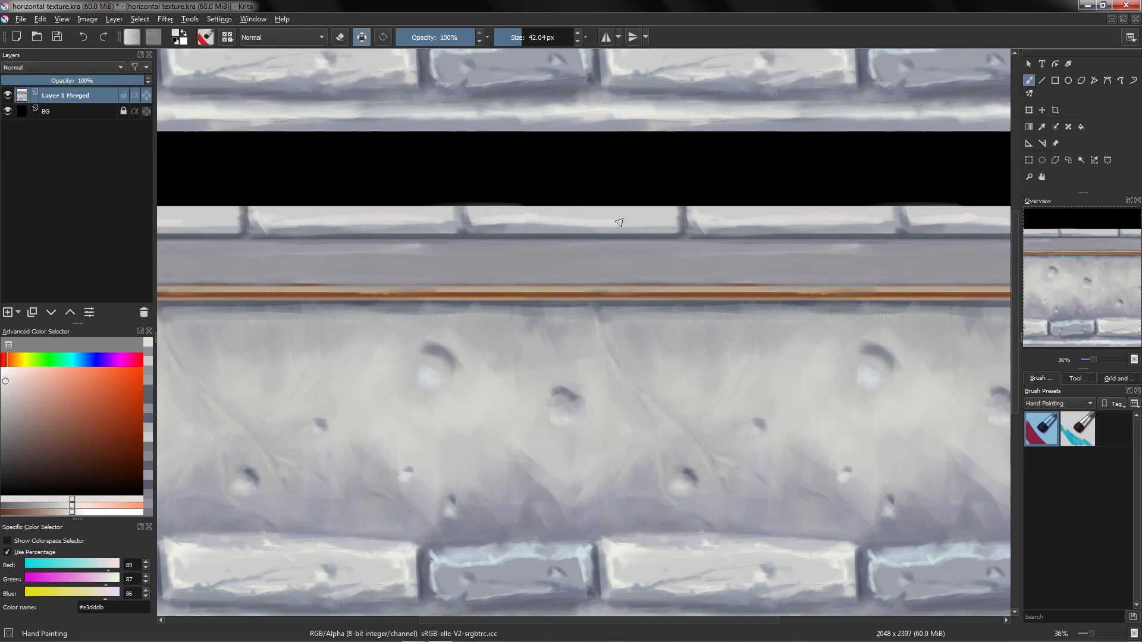
# Step: Sample a light grey from the canvas and brighten the top edge of the new bricks
pyautogui.scroll(-1, 694, 255)
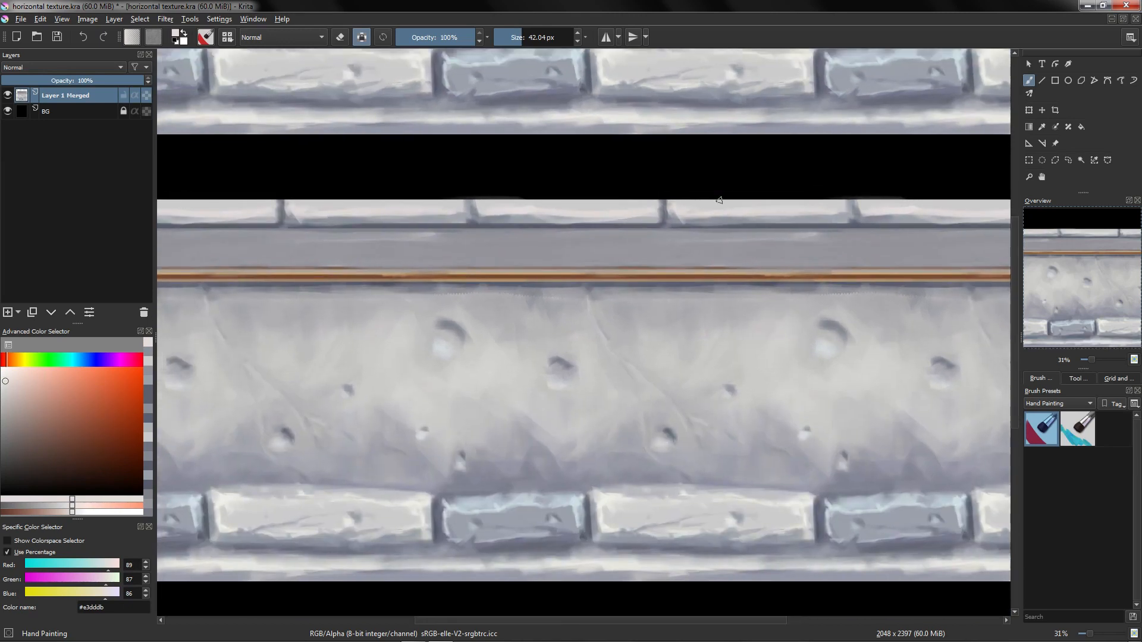
pyautogui.keyDown('ctrl'); pyautogui.click(737, 215); pyautogui.keyUp('ctrl')
pyautogui.keyDown('ctrl'); pyautogui.click(753, 208); pyautogui.keyUp('ctrl')
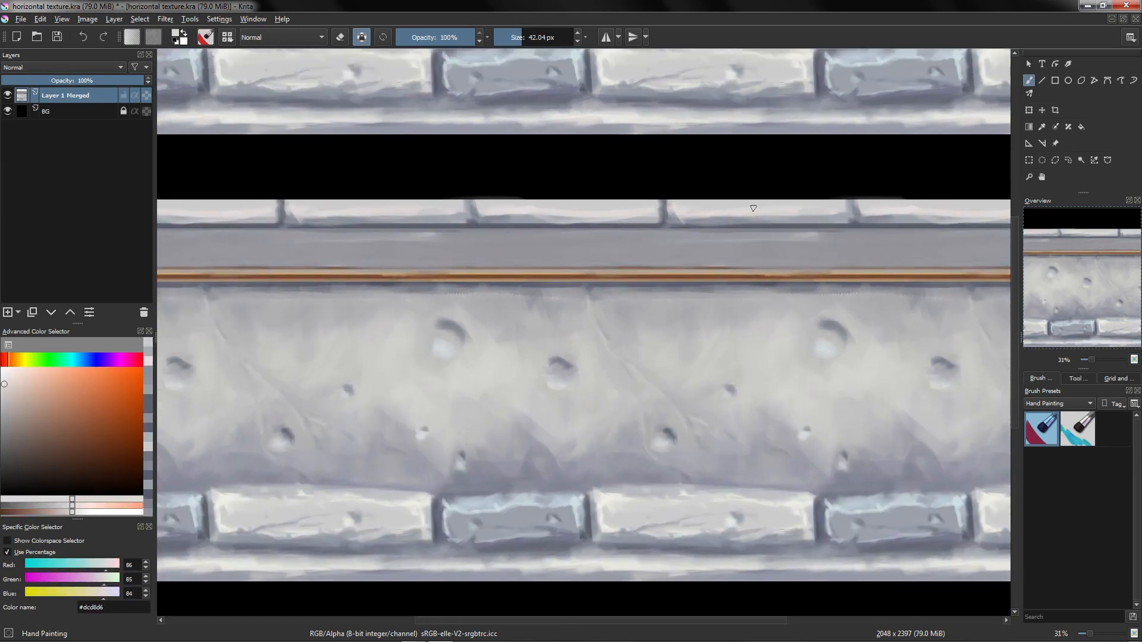
pyautogui.keyDown('ctrl'); pyautogui.click(524, 213); pyautogui.keyUp('ctrl')
pyautogui.keyDown('shift'); pyautogui.moveTo(523, 213); pyautogui.dragTo(516, 213); pyautogui.keyUp('shift')
pyautogui.moveTo(494, 211); pyautogui.dragTo(638, 210)
pyautogui.keyDown('ctrl'); pyautogui.click(577, 212); pyautogui.keyUp('ctrl')
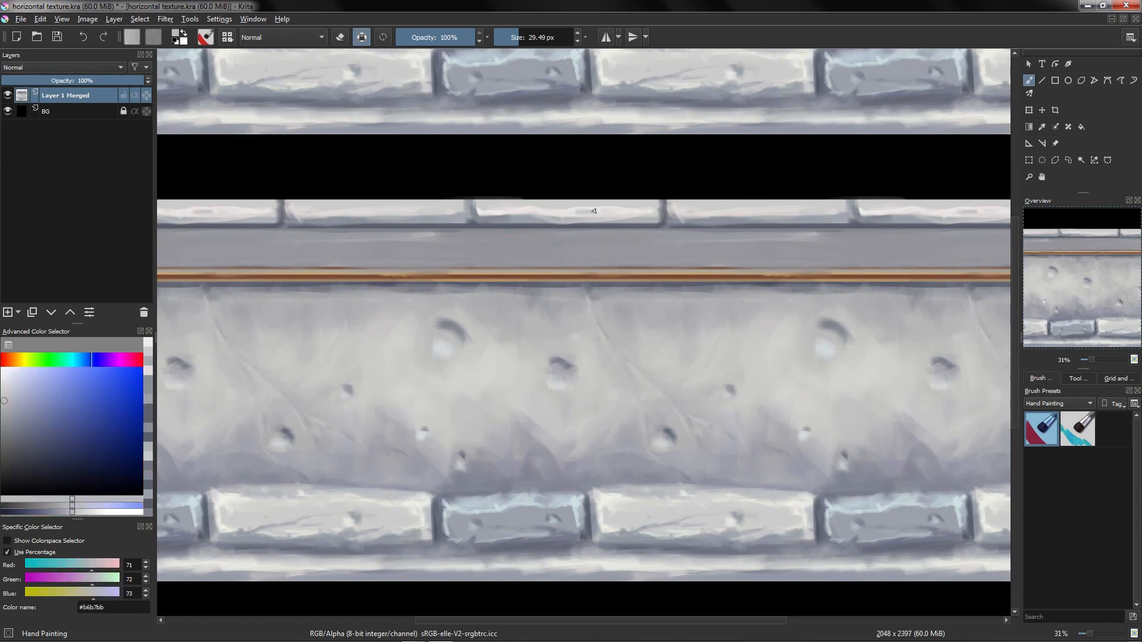
# Step: Darken the joints between the top bricks with a mid grey
pyautogui.scroll(1, 576, 212)
pyautogui.keyDown('ctrl'); pyautogui.click(595, 205); pyautogui.keyUp('ctrl')
pyautogui.keyDown('ctrl'); pyautogui.click(714, 205); pyautogui.keyUp('ctrl')
pyautogui.keyDown('ctrl'); pyautogui.click(782, 203); pyautogui.keyUp('ctrl')
pyautogui.keyDown('ctrl'); pyautogui.click(574, 205); pyautogui.keyUp('ctrl')
pyautogui.moveTo(761, 209); pyautogui.dragTo(865, 207)
pyautogui.scroll(-1, 803, 214)
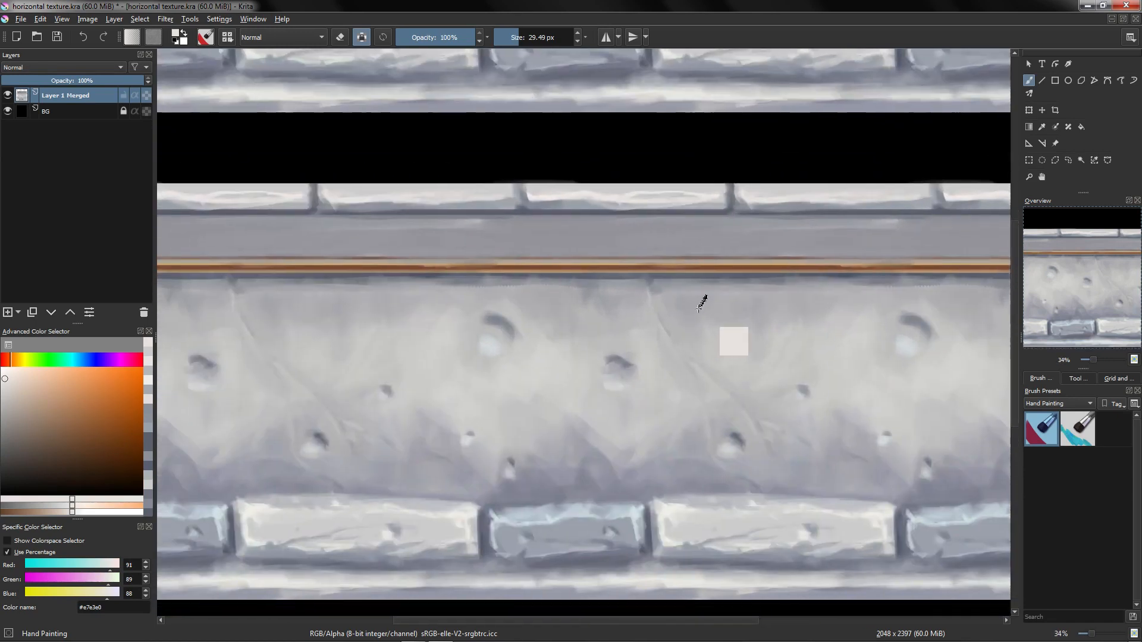
# Step: Shade the ledge below the top bricks with horizontal grey strokes
pyautogui.keyDown('ctrl'); pyautogui.click(713, 238); pyautogui.keyUp('ctrl')
pyautogui.moveTo(743, 238)
pyautogui.mouseDown()
pyautogui.moveTo(874, 238)
pyautogui.moveTo(595, 238)
pyautogui.moveTo(654, 238)
pyautogui.mouseUp()
pyautogui.keyDown('ctrl'); pyautogui.click(541, 351); pyautogui.keyUp('ctrl')
pyautogui.moveTo(583, 238); pyautogui.dragTo(1012, 241)
pyautogui.moveTo(739, 254); pyautogui.dragTo(502, 193)
pyautogui.moveTo(498, 235)
pyautogui.mouseDown()
pyautogui.moveTo(498, 375)
pyautogui.moveTo(504, 242)
pyautogui.mouseUp()
pyautogui.keyDown('ctrl'); pyautogui.click(502, 309); pyautogui.keyUp('ctrl')
pyautogui.moveTo(501, 318); pyautogui.dragTo(498, 363)
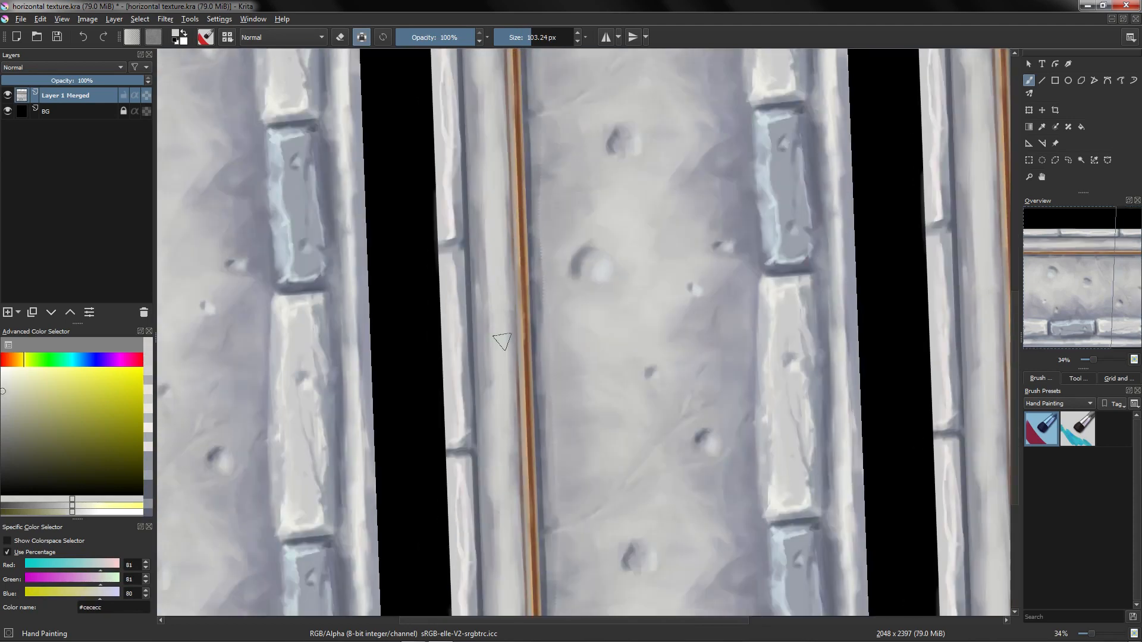
# Step: Rotate the view and paint vertical strokes along the edges of the top brick row
pyautogui.keyDown('ctrl'); pyautogui.click(472, 253); pyautogui.keyUp('ctrl')
pyautogui.keyDown('shift'); pyautogui.moveTo(474, 255); pyautogui.dragTo(448, 255); pyautogui.keyUp('shift')
pyautogui.moveTo(470, 250); pyautogui.dragTo(472, 315)
pyautogui.keyDown('ctrl'); pyautogui.click(471, 256); pyautogui.keyUp('ctrl')
pyautogui.moveTo(474, 265); pyautogui.dragTo(467, 111)
pyautogui.moveTo(467, 113)
pyautogui.mouseDown()
pyautogui.moveTo(471, 225)
pyautogui.moveTo(471, 212)
pyautogui.mouseUp()
pyautogui.moveTo(467, 171)
pyautogui.mouseDown()
pyautogui.moveTo(460, 109)
pyautogui.moveTo(476, 203)
pyautogui.mouseUp()
pyautogui.keyDown('ctrl'); pyautogui.click(474, 208); pyautogui.keyUp('ctrl')
pyautogui.keyDown('shift'); pyautogui.moveTo(474, 208); pyautogui.dragTo(497, 208); pyautogui.keyUp('shift')
pyautogui.moveTo(477, 372)
pyautogui.mouseDown()
pyautogui.moveTo(472, 266)
pyautogui.moveTo(478, 382)
pyautogui.mouseUp()
pyautogui.keyDown('ctrl'); pyautogui.click(472, 268); pyautogui.keyUp('ctrl')
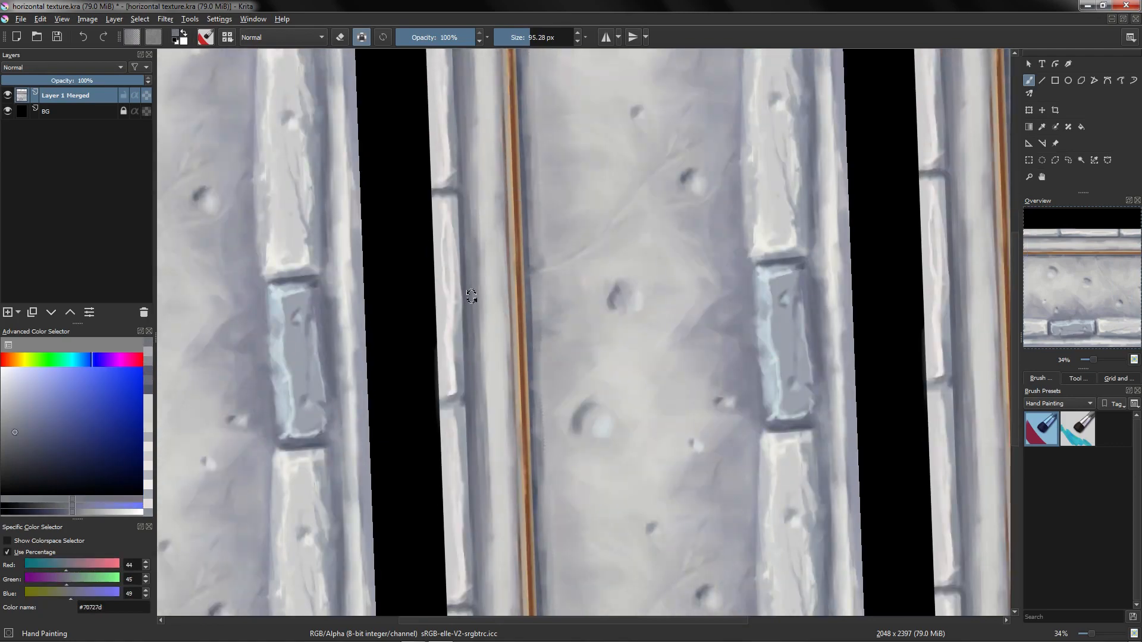
# Step: Reset the canvas rotation and paint shading strokes on the top bricks
pyautogui.moveTo(472, 296); pyautogui.dragTo(643, 230)
pyautogui.moveTo(367, 161); pyautogui.dragTo(367, 225)
pyautogui.press('5')
pyautogui.moveTo(633, 285); pyautogui.dragTo(632, 208)
pyautogui.keyDown('ctrl'); pyautogui.click(571, 294); pyautogui.keyUp('ctrl')
# Step: Lower the brush opacity to 61% and paint soft highlights across the top bricks
pyautogui.click(444, 37)
pyautogui.keyDown('ctrl'); pyautogui.click(565, 230); pyautogui.keyUp('ctrl')
pyautogui.moveTo(571, 232); pyautogui.dragTo(609, 232)
pyautogui.keyDown('ctrl'); pyautogui.click(360, 237); pyautogui.keyUp('ctrl')
pyautogui.moveTo(441, 234); pyautogui.dragTo(386, 232)
pyautogui.keyDown('shift'); pyautogui.moveTo(479, 241); pyautogui.dragTo(611, 224); pyautogui.keyUp('shift')
pyautogui.keyDown('ctrl'); pyautogui.click(902, 225); pyautogui.keyUp('ctrl')
pyautogui.moveTo(901, 225); pyautogui.dragTo(917, 223)
# Step: Blend the shading under the top bricks and on the ledge with soft strokes
pyautogui.keyDown('ctrl'); pyautogui.click(633, 285); pyautogui.keyUp('ctrl')
pyautogui.moveTo(624, 280); pyautogui.dragTo(630, 266)
pyautogui.keyDown('ctrl'); pyautogui.click(677, 323); pyautogui.keyUp('ctrl')
pyautogui.moveTo(678, 326); pyautogui.dragTo(681, 282)
pyautogui.moveTo(659, 364)
pyautogui.mouseDown()
pyautogui.moveTo(660, 414)
pyautogui.moveTo(681, 350)
pyautogui.moveTo(692, 378)
pyautogui.mouseUp()
pyautogui.keyDown('ctrl'); pyautogui.click(535, 191); pyautogui.keyUp('ctrl')
pyautogui.click(8, 360)
pyautogui.keyDown('shift'); pyautogui.moveTo(459, 185); pyautogui.dragTo(452, 186); pyautogui.keyUp('shift')
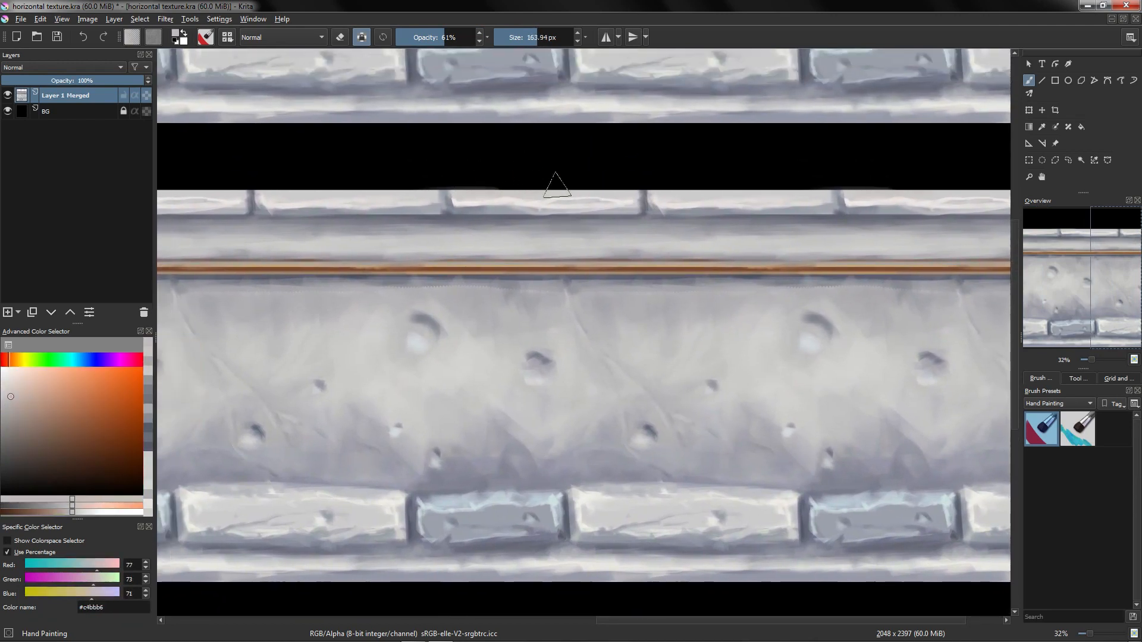
# Step: Touch up the top bricks' joints and the shading beneath them with sampled greys
pyautogui.moveTo(658, 232)
pyautogui.mouseDown()
pyautogui.moveTo(655, 192)
pyautogui.moveTo(582, 250)
pyautogui.moveTo(695, 230)
pyautogui.mouseUp()
pyautogui.keyDown('ctrl'); pyautogui.click(640, 225); pyautogui.keyUp('ctrl')
pyautogui.moveTo(663, 244)
pyautogui.keyDown('shift'); pyautogui.mouseDown()
pyautogui.moveTo(640, 244)
pyautogui.moveTo(644, 233)
pyautogui.mouseUp(); pyautogui.keyUp('shift')
pyautogui.keyDown('ctrl'); pyautogui.click(640, 222); pyautogui.keyUp('ctrl')
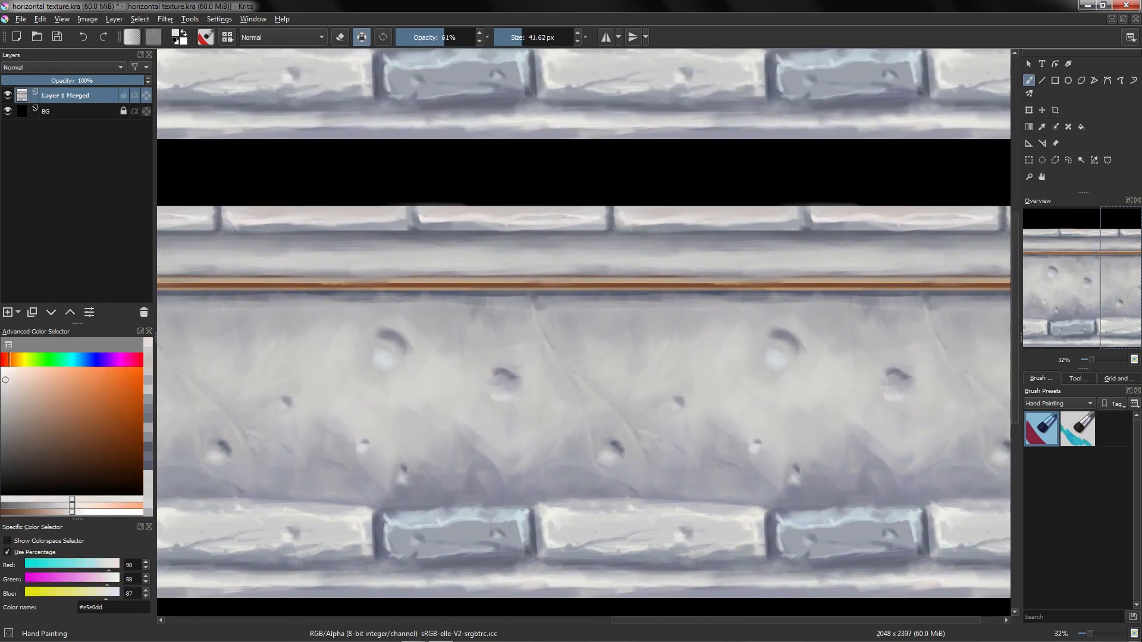
pyautogui.keyDown('ctrl'); pyautogui.click(688, 271); pyautogui.keyUp('ctrl')
pyautogui.moveTo(689, 305); pyautogui.dragTo(705, 309)
pyautogui.keyDown('ctrl'); pyautogui.click(815, 217); pyautogui.keyUp('ctrl')
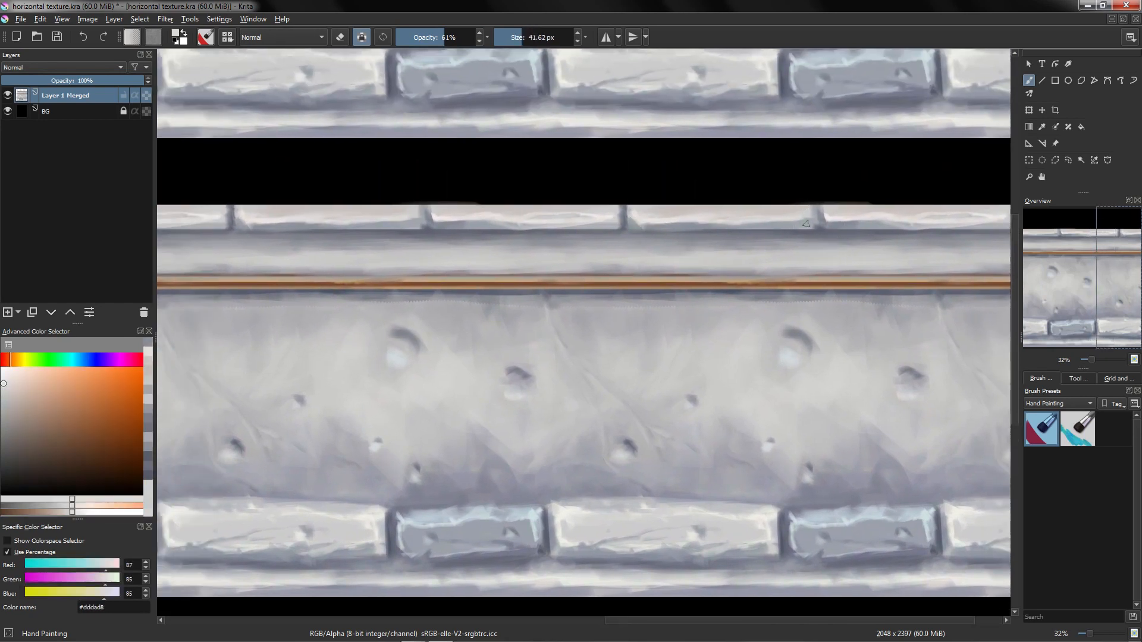
pyautogui.moveTo(816, 218); pyautogui.dragTo(811, 224)
pyautogui.moveTo(814, 302); pyautogui.dragTo(824, 317)
pyautogui.keyDown('ctrl'); pyautogui.click(738, 231); pyautogui.keyUp('ctrl')
pyautogui.moveTo(730, 232); pyautogui.dragTo(738, 230)
pyautogui.moveTo(698, 279); pyautogui.dragTo(686, 247)
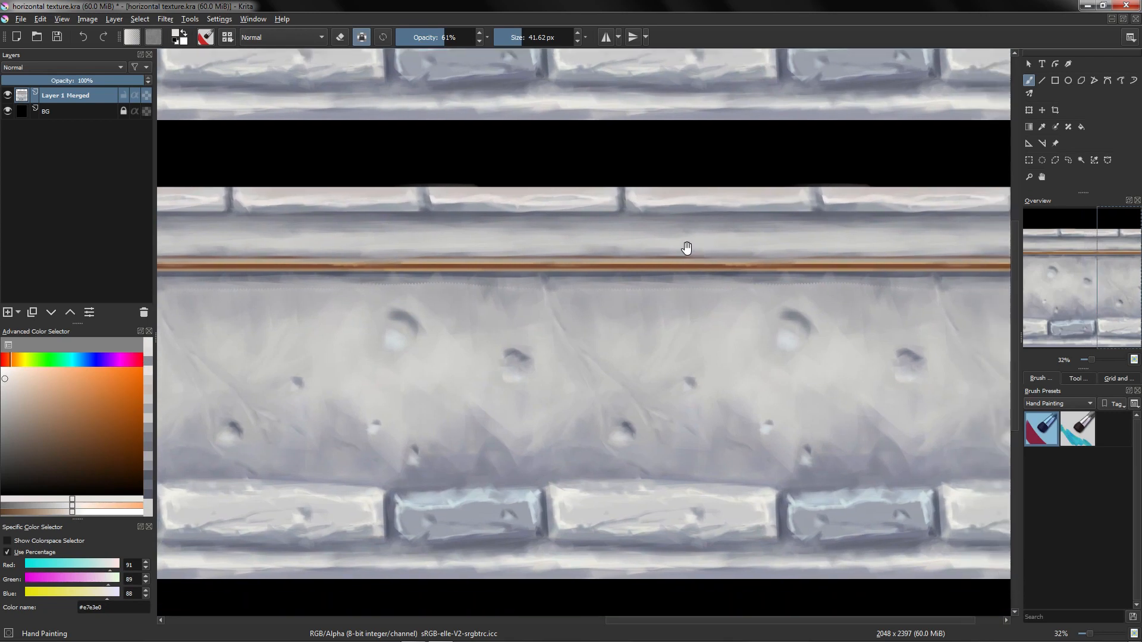
# Step: Turn off wrap-around mode, set brush opacity to 100%, and paint over the lower blue brick
pyautogui.keyDown('ctrl'); pyautogui.click(656, 206); pyautogui.keyUp('ctrl')
pyautogui.press('w')
pyautogui.press('2')
pyautogui.keyDown('ctrl'); pyautogui.moveTo(693, 188); pyautogui.dragTo(708, 229); pyautogui.keyUp('ctrl')
pyautogui.moveTo(708, 229)
pyautogui.mouseDown()
pyautogui.moveTo(699, 245)
pyautogui.moveTo(691, 238)
pyautogui.mouseUp()
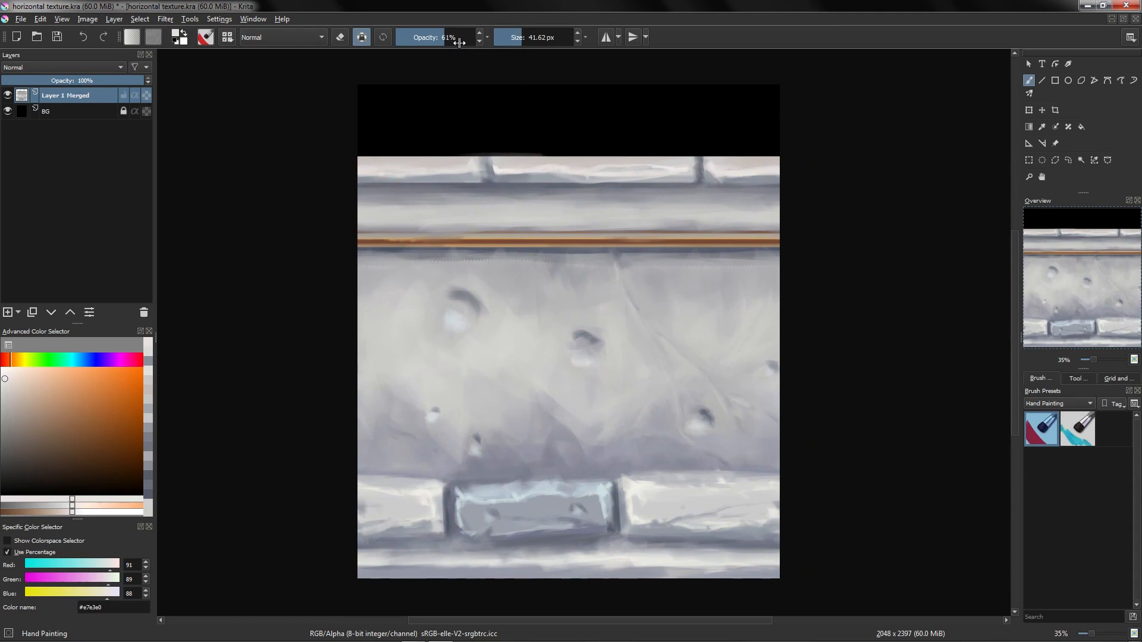
pyautogui.moveTo(463, 45); pyautogui.dragTo(516, 48)
pyautogui.moveTo(600, 256); pyautogui.dragTo(590, 242)
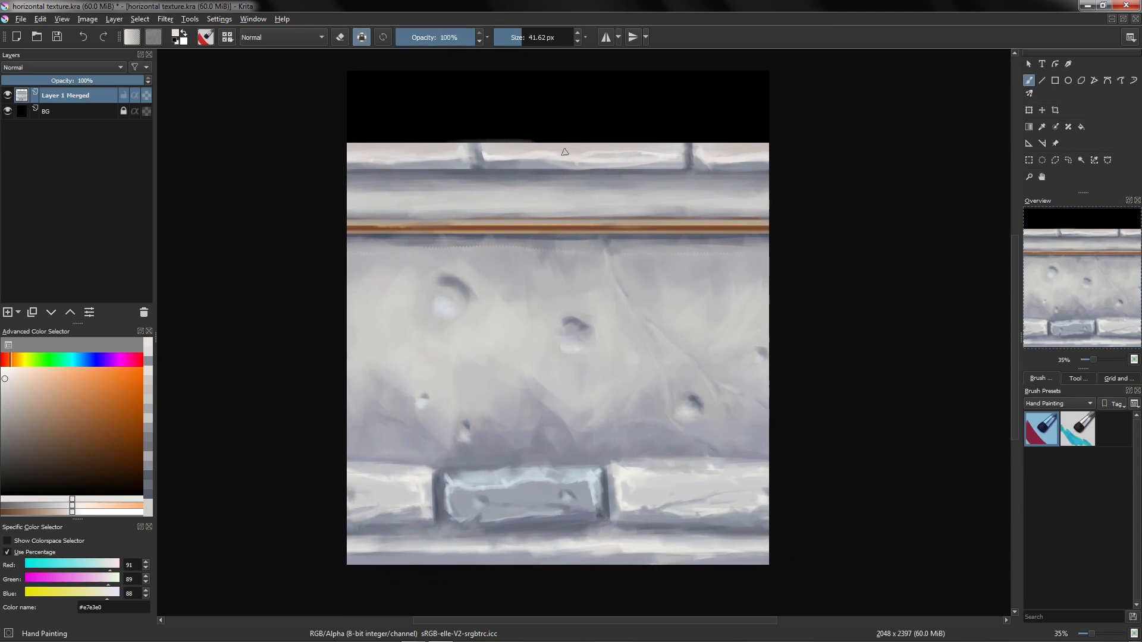
pyautogui.keyDown('ctrl'); pyautogui.moveTo(525, 473); pyautogui.dragTo(580, 286); pyautogui.keyUp('ctrl')
pyautogui.keyDown('ctrl'); pyautogui.moveTo(521, 338); pyautogui.dragTo(538, 311); pyautogui.keyUp('ctrl')
pyautogui.moveTo(561, 325); pyautogui.dragTo(566, 355)
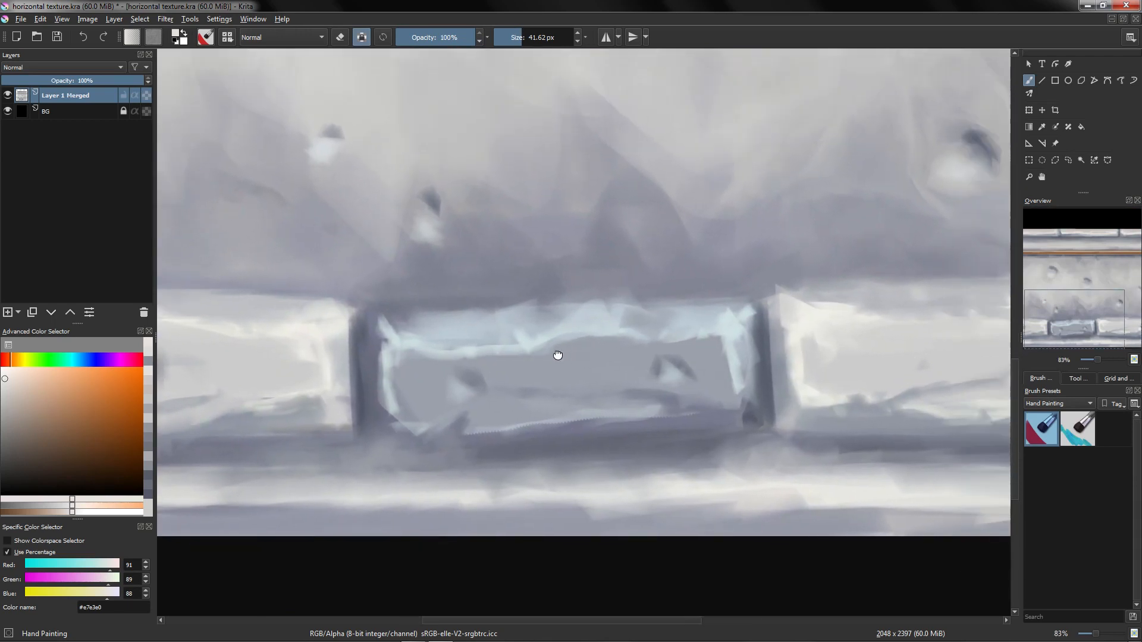
# Step: Zoom in on the lower brick and repaint its highlighted edges with light strokes
pyautogui.moveTo(658, 341); pyautogui.dragTo(477, 389)
pyautogui.moveTo(565, 226)
pyautogui.keyDown('ctrl'); pyautogui.mouseDown()
pyautogui.moveTo(469, 339)
pyautogui.moveTo(579, 298)
pyautogui.moveTo(505, 294)
pyautogui.moveTo(573, 306)
pyautogui.moveTo(429, 324)
pyautogui.mouseUp(); pyautogui.keyUp('ctrl')
pyautogui.keyDown('ctrl'); pyautogui.click(451, 324); pyautogui.keyUp('ctrl')
pyautogui.keyDown('ctrl'); pyautogui.click(459, 300); pyautogui.keyUp('ctrl')
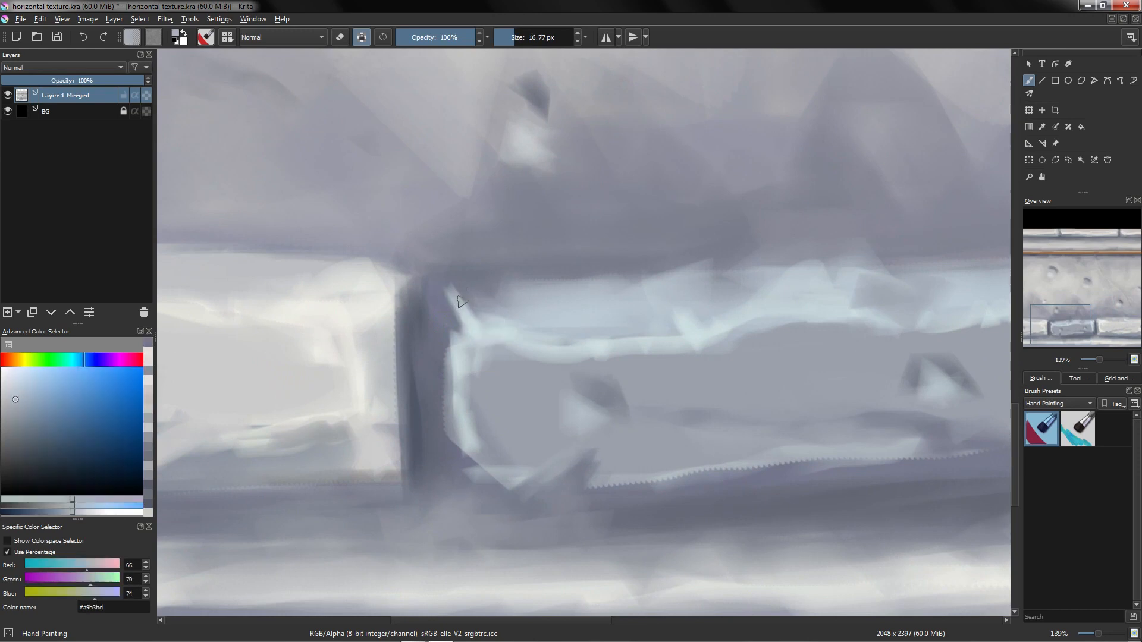
# Step: Repaint the lower brick's left edge and adjoining joint with short light and dark strokes
pyautogui.keyDown('ctrl'); pyautogui.click(447, 288); pyautogui.keyUp('ctrl')
pyautogui.moveTo(555, 319); pyautogui.dragTo(634, 301)
pyautogui.moveTo(568, 258); pyautogui.dragTo(494, 269)
pyautogui.keyDown('ctrl'); pyautogui.moveTo(517, 345); pyautogui.dragTo(484, 291); pyautogui.keyUp('ctrl')
pyautogui.keyDown('ctrl'); pyautogui.moveTo(468, 330); pyautogui.dragTo(469, 271); pyautogui.keyUp('ctrl')
pyautogui.moveTo(455, 270)
pyautogui.mouseDown()
pyautogui.moveTo(509, 273)
pyautogui.moveTo(500, 286)
pyautogui.moveTo(530, 288)
pyautogui.moveTo(484, 250)
pyautogui.mouseUp()
pyautogui.keyDown('ctrl'); pyautogui.click(502, 299); pyautogui.keyUp('ctrl')
pyautogui.keyDown('ctrl'); pyautogui.click(542, 326); pyautogui.keyUp('ctrl')
pyautogui.keyDown('ctrl'); pyautogui.click(505, 292); pyautogui.keyUp('ctrl')
pyautogui.keyDown('shift'); pyautogui.moveTo(505, 288); pyautogui.dragTo(484, 288); pyautogui.keyUp('shift')
pyautogui.moveTo(478, 254)
pyautogui.mouseDown()
pyautogui.moveTo(500, 294)
pyautogui.moveTo(467, 230)
pyautogui.mouseUp()
pyautogui.moveTo(497, 257)
pyautogui.keyDown('ctrl'); pyautogui.mouseDown()
pyautogui.moveTo(519, 363)
pyautogui.moveTo(494, 291)
pyautogui.mouseUp(); pyautogui.keyUp('ctrl')
pyautogui.keyDown('ctrl'); pyautogui.click(436, 279); pyautogui.keyUp('ctrl')
pyautogui.keyDown('ctrl'); pyautogui.click(407, 309); pyautogui.keyUp('ctrl')
pyautogui.moveTo(412, 293); pyautogui.dragTo(425, 321)
pyautogui.keyDown('ctrl'); pyautogui.click(443, 357); pyautogui.keyUp('ctrl')
pyautogui.keyDown('shift'); pyautogui.moveTo(446, 364); pyautogui.dragTo(470, 364); pyautogui.keyUp('shift')
# Step: Paint highlights and shading across the middle of the lower brick's face
pyautogui.keyDown('ctrl'); pyautogui.click(708, 355); pyautogui.keyUp('ctrl')
pyautogui.moveTo(733, 350)
pyautogui.mouseDown()
pyautogui.moveTo(763, 361)
pyautogui.moveTo(747, 356)
pyautogui.moveTo(760, 365)
pyautogui.moveTo(724, 408)
pyautogui.mouseUp()
pyautogui.keyDown('ctrl'); pyautogui.click(738, 342); pyautogui.keyUp('ctrl')
pyautogui.keyDown('ctrl'); pyautogui.click(814, 303); pyautogui.keyUp('ctrl')
pyautogui.scroll(-2, 739, 355)
pyautogui.keyDown('ctrl'); pyautogui.click(754, 353); pyautogui.keyUp('ctrl')
pyautogui.keyDown('ctrl'); pyautogui.click(727, 389); pyautogui.keyUp('ctrl')
pyautogui.scroll(1, 745, 341)
pyautogui.keyDown('ctrl'); pyautogui.click(779, 404); pyautogui.keyUp('ctrl')
pyautogui.moveTo(803, 435); pyautogui.dragTo(818, 453)
pyautogui.keyDown('ctrl'); pyautogui.click(774, 379); pyautogui.keyUp('ctrl')
pyautogui.moveTo(773, 379); pyautogui.dragTo(765, 360)
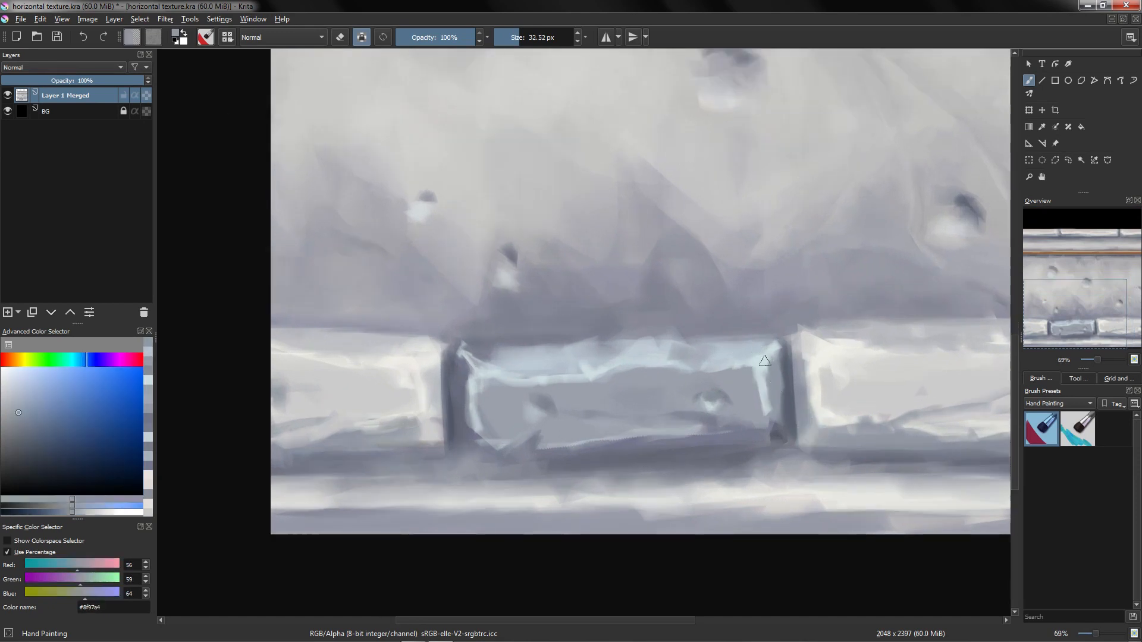
pyautogui.scroll(-1, 760, 360)
pyautogui.keyDown('ctrl'); pyautogui.click(762, 363); pyautogui.keyUp('ctrl')
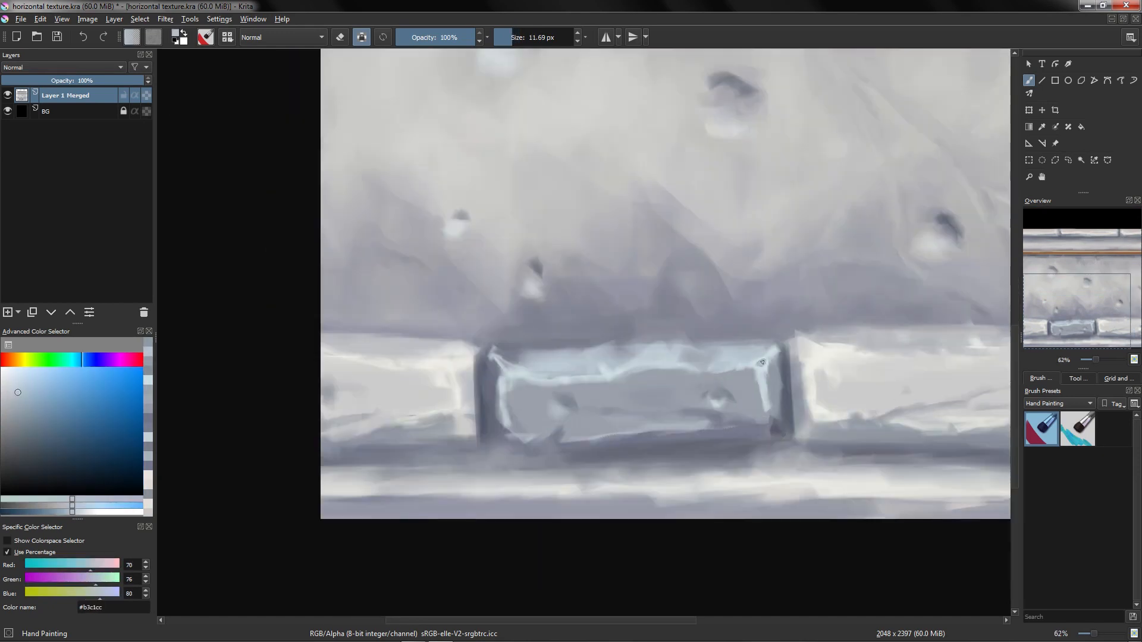
# Step: Paint the lower brick's top edge highlight and the shadow along its lower right corner with sampled greys
pyautogui.keyDown('ctrl'); pyautogui.click(512, 375); pyautogui.keyUp('ctrl')
pyautogui.moveTo(504, 370)
pyautogui.mouseDown()
pyautogui.moveTo(548, 355)
pyautogui.moveTo(559, 368)
pyautogui.moveTo(630, 352)
pyautogui.mouseUp()
pyautogui.keyDown('ctrl'); pyautogui.click(539, 348); pyautogui.keyUp('ctrl')
pyautogui.keyDown('ctrl'); pyautogui.click(547, 367); pyautogui.keyUp('ctrl')
pyautogui.keyDown('ctrl'); pyautogui.click(546, 358); pyautogui.keyUp('ctrl')
pyautogui.keyDown('ctrl'); pyautogui.click(651, 349); pyautogui.keyUp('ctrl')
pyautogui.keyDown('ctrl'); pyautogui.click(726, 421); pyautogui.keyUp('ctrl')
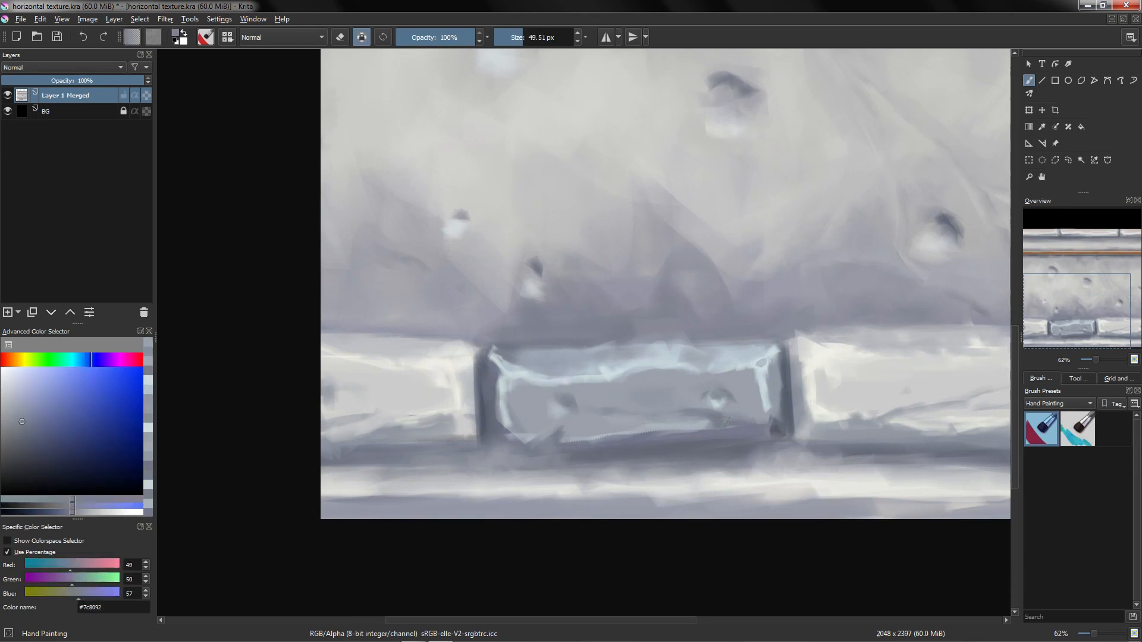
pyautogui.keyDown('ctrl'); pyautogui.click(780, 427); pyautogui.keyUp('ctrl')
pyautogui.moveTo(773, 429); pyautogui.dragTo(736, 437)
pyautogui.keyDown('ctrl'); pyautogui.click(746, 439); pyautogui.keyUp('ctrl')
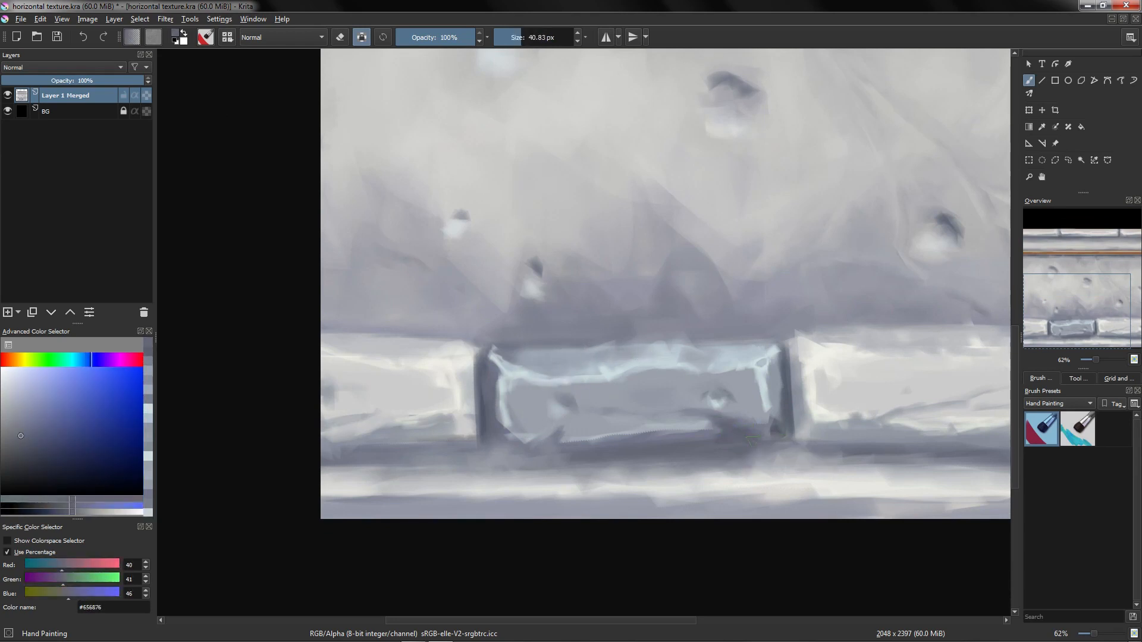
# Step: Paint darker mid-tones across the lower brick's face and its lower left corner
pyautogui.keyDown('ctrl'); pyautogui.click(652, 392); pyautogui.keyUp('ctrl')
pyautogui.moveTo(641, 395); pyautogui.dragTo(626, 395)
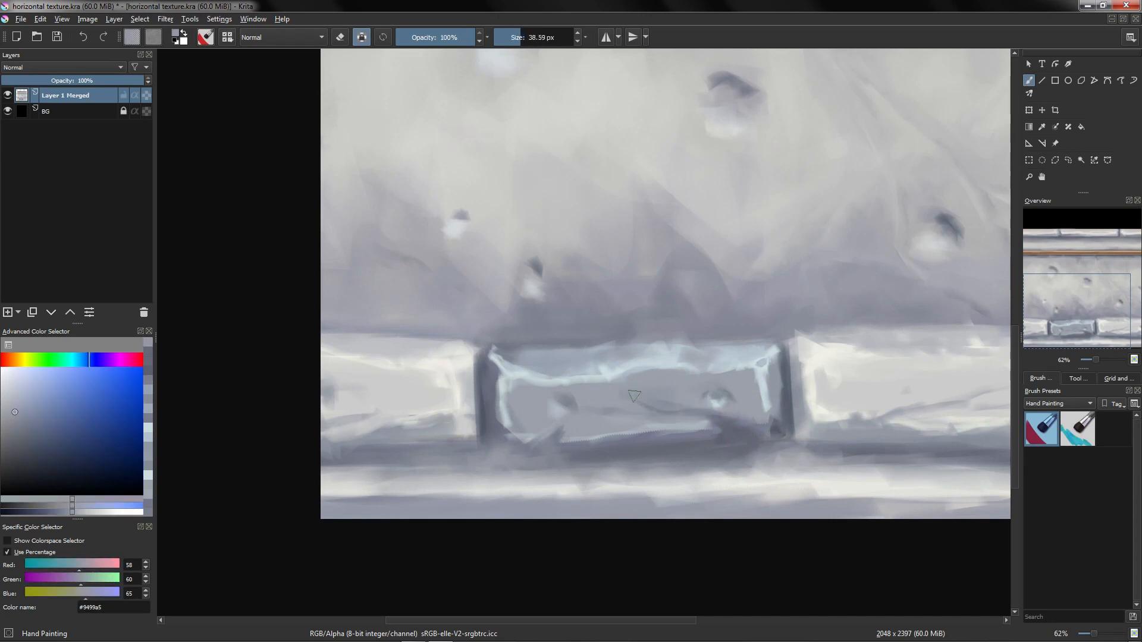
pyautogui.keyDown('ctrl'); pyautogui.click(706, 418); pyautogui.keyUp('ctrl')
pyautogui.keyDown('ctrl'); pyautogui.click(570, 400); pyautogui.keyUp('ctrl')
pyautogui.keyDown('ctrl'); pyautogui.click(552, 454); pyautogui.keyUp('ctrl')
pyautogui.moveTo(565, 426)
pyautogui.mouseDown()
pyautogui.moveTo(500, 418)
pyautogui.moveTo(527, 428)
pyautogui.moveTo(480, 453)
pyautogui.mouseUp()
pyautogui.keyDown('ctrl'); pyautogui.click(547, 424); pyautogui.keyUp('ctrl')
pyautogui.keyDown('ctrl'); pyautogui.click(533, 420); pyautogui.keyUp('ctrl')
pyautogui.keyDown('ctrl'); pyautogui.click(566, 455); pyautogui.keyUp('ctrl')
pyautogui.keyDown('ctrl'); pyautogui.click(492, 457); pyautogui.keyUp('ctrl')
pyautogui.keyDown('ctrl'); pyautogui.click(485, 433); pyautogui.keyUp('ctrl')
pyautogui.keyDown('ctrl'); pyautogui.click(490, 383); pyautogui.keyUp('ctrl')
pyautogui.keyDown('ctrl'); pyautogui.click(467, 410); pyautogui.keyUp('ctrl')
pyautogui.keyDown('ctrl'); pyautogui.click(496, 390); pyautogui.keyUp('ctrl')
pyautogui.moveTo(495, 406); pyautogui.dragTo(492, 430)
# Step: Blend the lower brick's face and top edge with further mid-grey strokes
pyautogui.scroll(-1, 503, 418)
pyautogui.keyDown('ctrl'); pyautogui.click(519, 429); pyautogui.keyUp('ctrl')
pyautogui.keyDown('ctrl'); pyautogui.click(485, 410); pyautogui.keyUp('ctrl')
pyautogui.keyDown('ctrl'); pyautogui.click(506, 417); pyautogui.keyUp('ctrl')
pyautogui.keyDown('ctrl'); pyautogui.click(510, 445); pyautogui.keyUp('ctrl')
pyautogui.keyDown('ctrl'); pyautogui.click(547, 425); pyautogui.keyUp('ctrl')
pyautogui.moveTo(506, 430)
pyautogui.mouseDown()
pyautogui.moveTo(523, 444)
pyautogui.moveTo(574, 429)
pyautogui.moveTo(558, 403)
pyautogui.moveTo(581, 379)
pyautogui.moveTo(625, 381)
pyautogui.mouseUp()
pyautogui.keyDown('ctrl'); pyautogui.click(562, 417); pyautogui.keyUp('ctrl')
pyautogui.keyDown('ctrl'); pyautogui.click(476, 373); pyautogui.keyUp('ctrl')
pyautogui.keyDown('ctrl'); pyautogui.click(601, 363); pyautogui.keyUp('ctrl')
pyautogui.moveTo(602, 381); pyautogui.dragTo(625, 384)
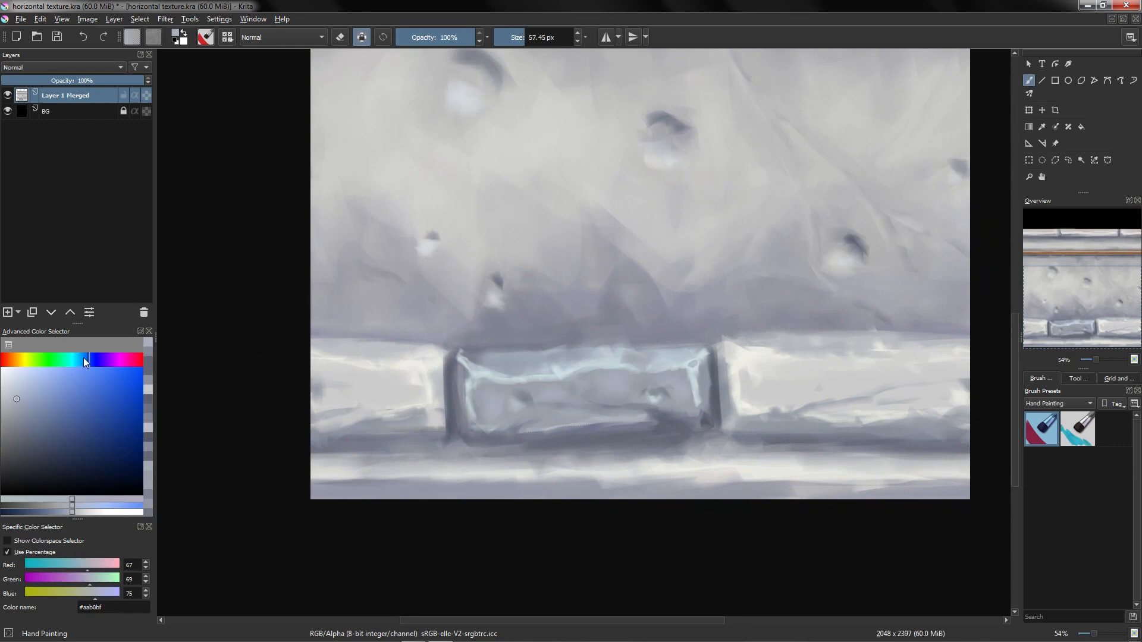
# Step: Pick a pale cyan-grey and paint soft strokes on the wall above and inside the lower brick
pyautogui.click(76, 359)
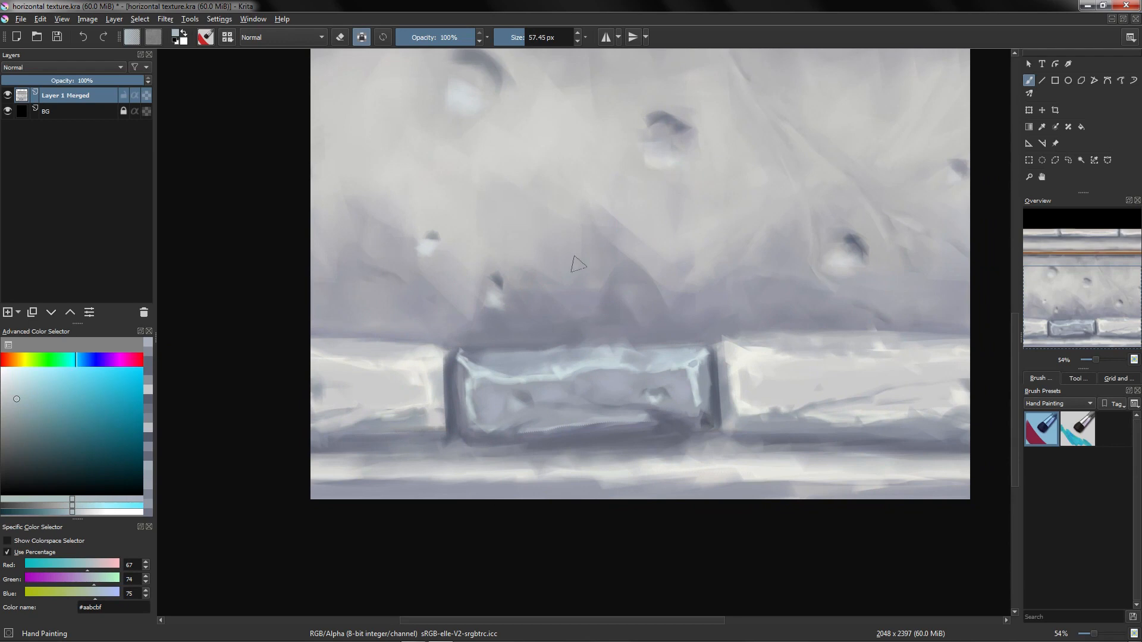
pyautogui.moveTo(579, 264); pyautogui.dragTo(565, 327)
pyautogui.moveTo(685, 401); pyautogui.dragTo(643, 393)
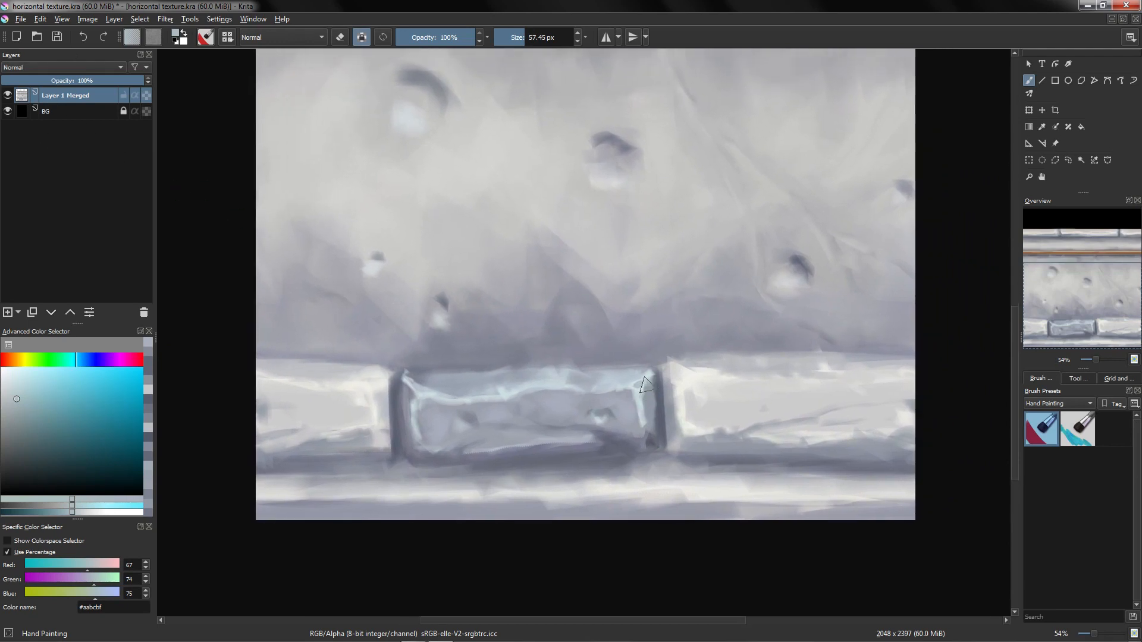
pyautogui.moveTo(523, 309)
pyautogui.mouseDown()
pyautogui.moveTo(543, 311)
pyautogui.moveTo(539, 322)
pyautogui.mouseUp()
pyautogui.moveTo(492, 381); pyautogui.dragTo(484, 412)
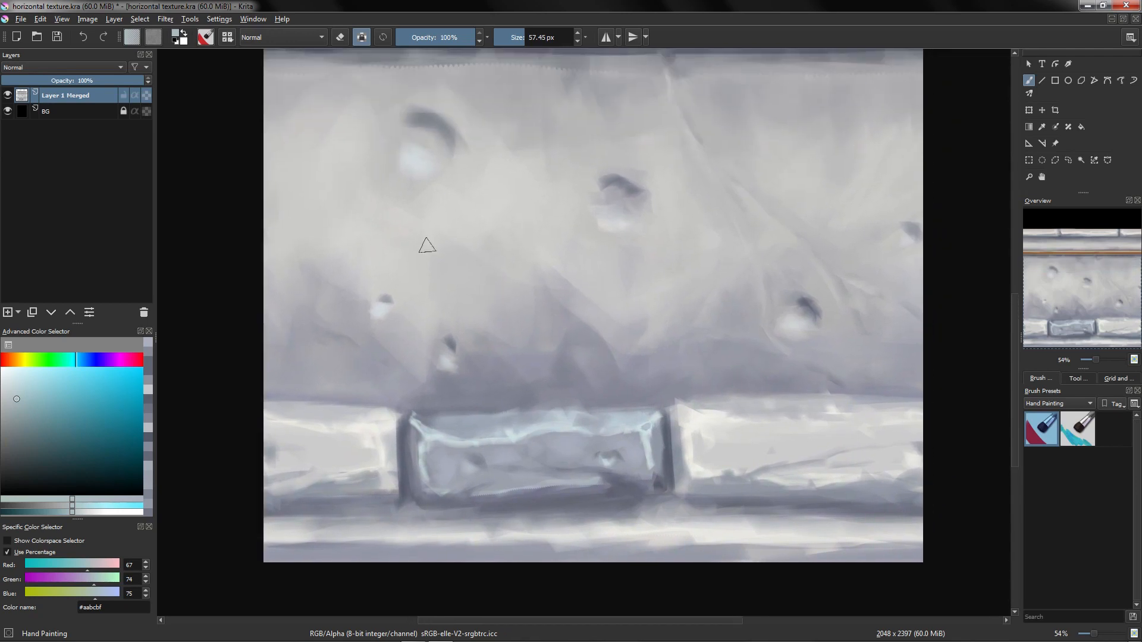
pyautogui.moveTo(558, 346); pyautogui.dragTo(530, 310)
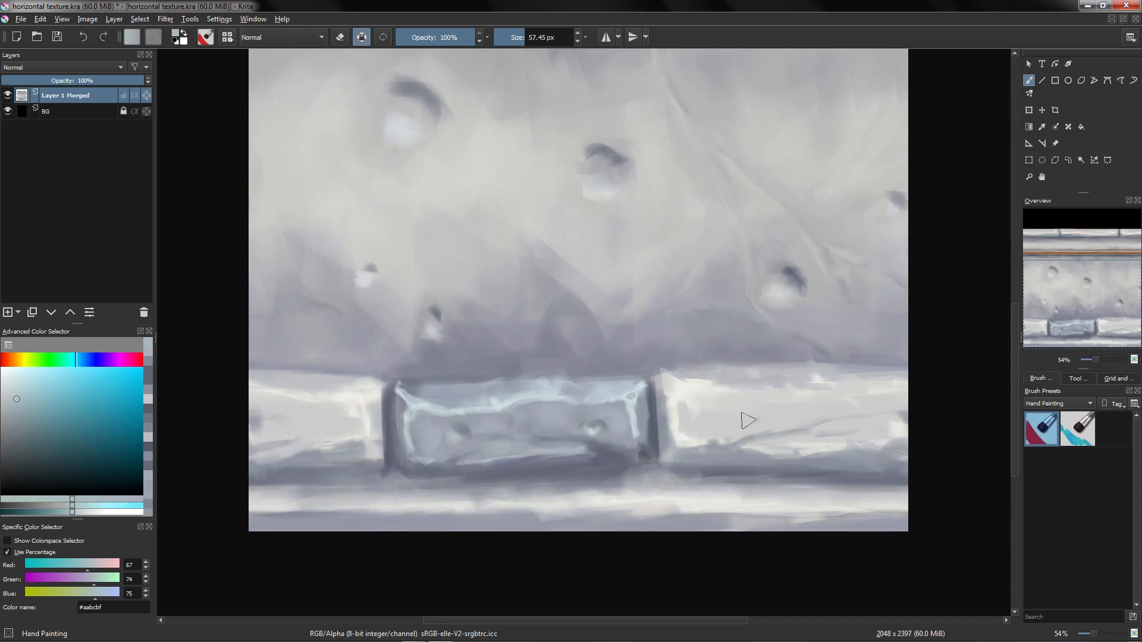
pyautogui.keyDown('ctrl'); pyautogui.click(739, 419); pyautogui.keyUp('ctrl')
pyautogui.moveTo(653, 317); pyautogui.dragTo(624, 311)
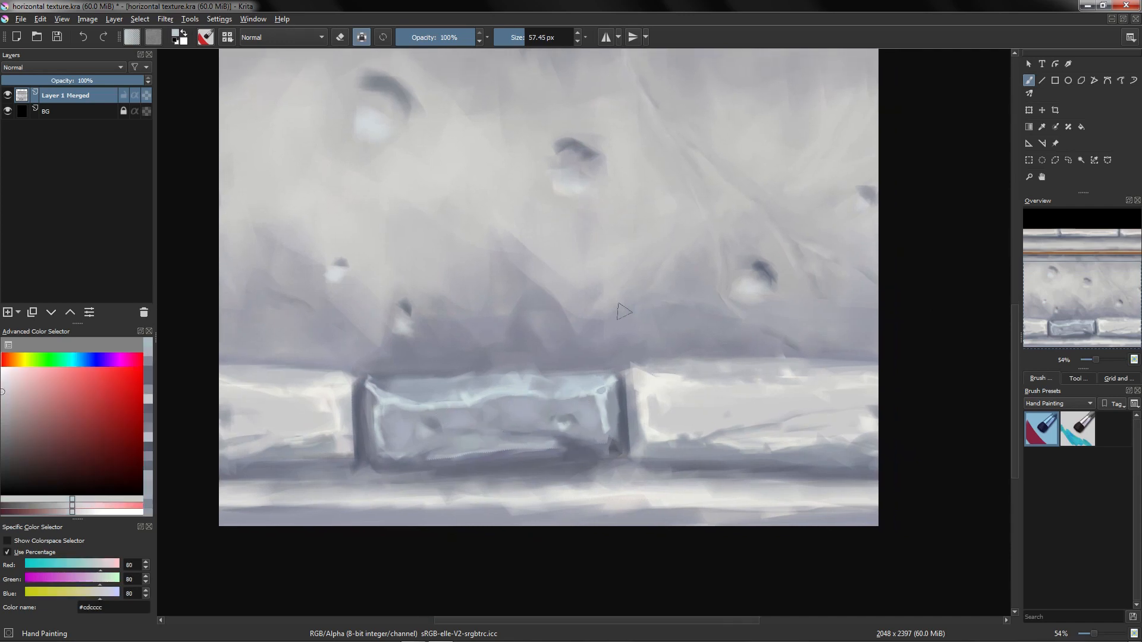
# Step: Pick a light warm grey and paint highlights across the neighbouring right brick's face
pyautogui.click(10, 374)
pyautogui.click(14, 360)
pyautogui.moveTo(674, 410); pyautogui.dragTo(687, 411)
pyautogui.moveTo(665, 417); pyautogui.dragTo(791, 405)
pyautogui.keyDown('ctrl'); pyautogui.click(665, 381); pyautogui.keyUp('ctrl')
pyautogui.moveTo(690, 384)
pyautogui.mouseDown()
pyautogui.moveTo(666, 381)
pyautogui.moveTo(787, 394)
pyautogui.mouseUp()
# Step: Paint shading along the lower brick's left side and right end with darker greys
pyautogui.keyDown('ctrl'); pyautogui.click(476, 423); pyautogui.keyUp('ctrl')
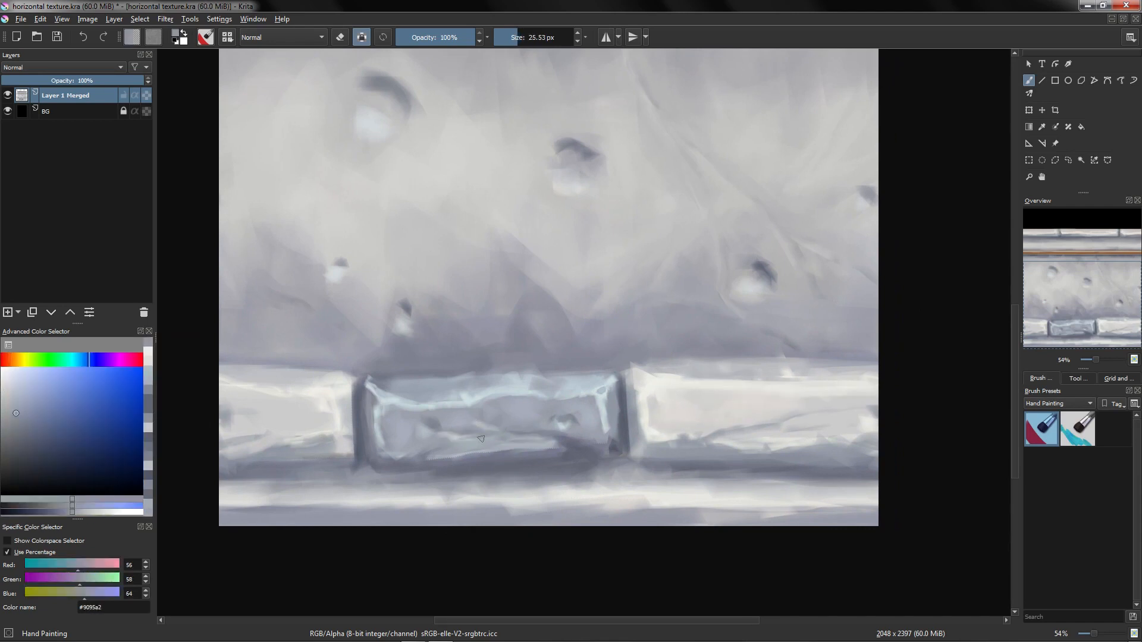
pyautogui.keyDown('ctrl'); pyautogui.click(434, 453); pyautogui.keyUp('ctrl')
pyautogui.moveTo(434, 453); pyautogui.dragTo(424, 453)
pyautogui.moveTo(470, 386)
pyautogui.mouseDown()
pyautogui.moveTo(493, 381)
pyautogui.moveTo(550, 422)
pyautogui.moveTo(434, 422)
pyautogui.mouseUp()
pyautogui.keyDown('ctrl'); pyautogui.click(493, 381); pyautogui.keyUp('ctrl')
pyautogui.keyDown('ctrl'); pyautogui.click(501, 408); pyautogui.keyUp('ctrl')
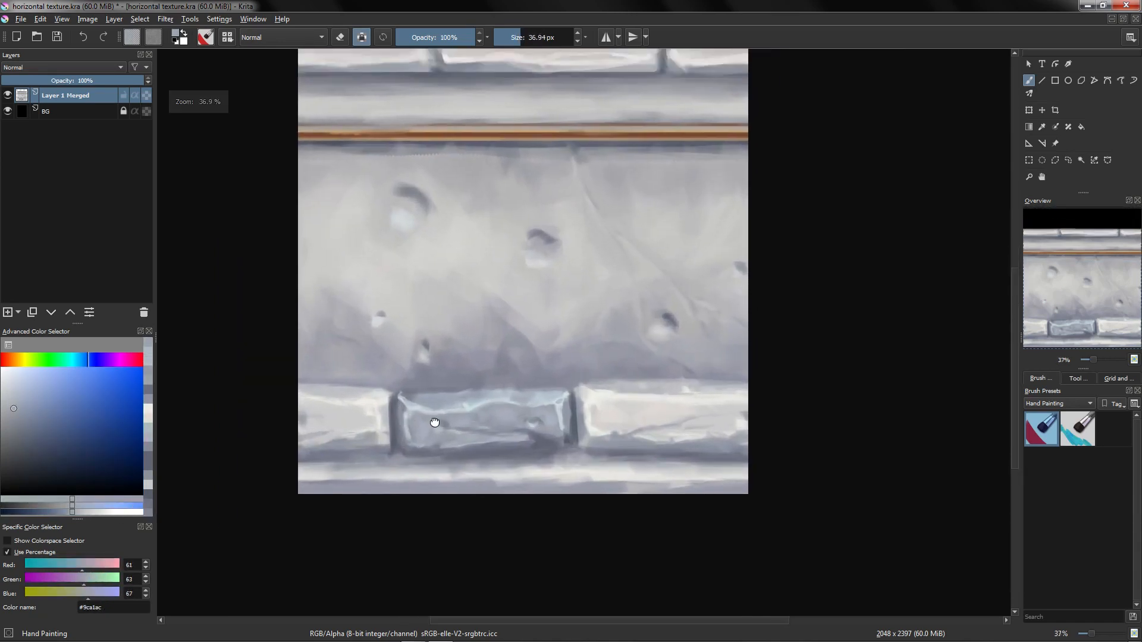
pyautogui.keyDown('ctrl'); pyautogui.click(530, 391); pyautogui.keyUp('ctrl')
pyautogui.moveTo(553, 425); pyautogui.dragTo(566, 363)
pyautogui.keyDown('ctrl'); pyautogui.click(566, 433); pyautogui.keyUp('ctrl')
pyautogui.moveTo(574, 437); pyautogui.dragTo(570, 417)
pyautogui.keyDown('ctrl'); pyautogui.click(575, 434); pyautogui.keyUp('ctrl')
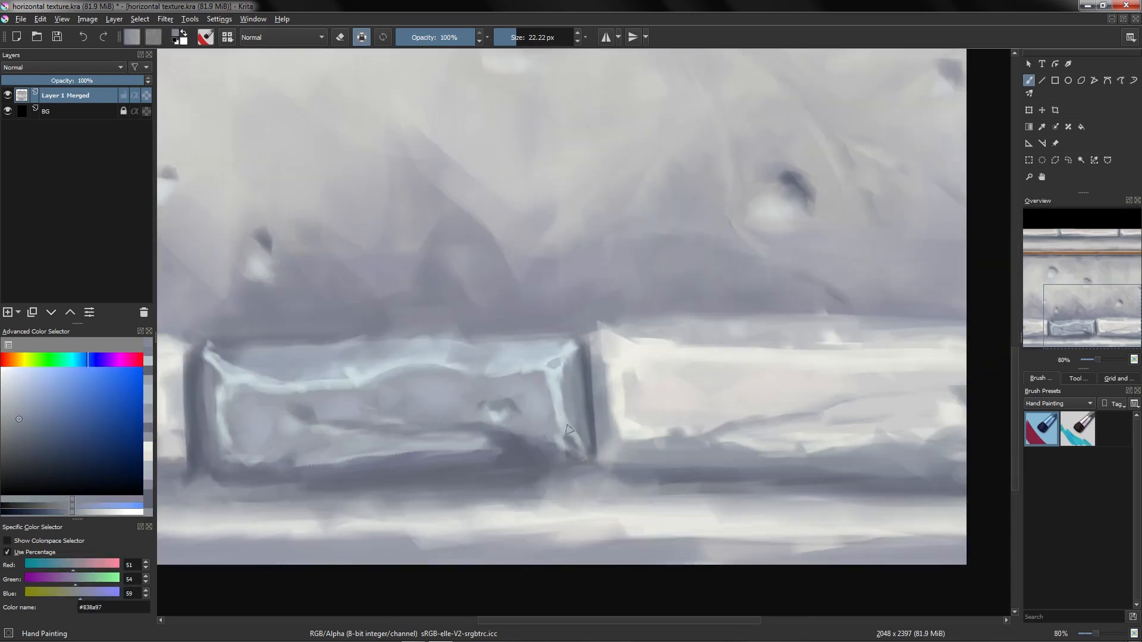
# Step: Deepen the shadows inside the lower brick's bottom edge and right joint
pyautogui.keyDown('ctrl'); pyautogui.click(515, 428); pyautogui.keyUp('ctrl')
pyautogui.moveTo(474, 424); pyautogui.dragTo(446, 423)
pyautogui.keyDown('ctrl'); pyautogui.click(474, 420); pyautogui.keyUp('ctrl')
pyautogui.moveTo(528, 369); pyautogui.dragTo(533, 431)
pyautogui.keyDown('ctrl'); pyautogui.click(472, 402); pyautogui.keyUp('ctrl')
pyautogui.click(75, 364)
pyautogui.moveTo(427, 399); pyautogui.dragTo(431, 399)
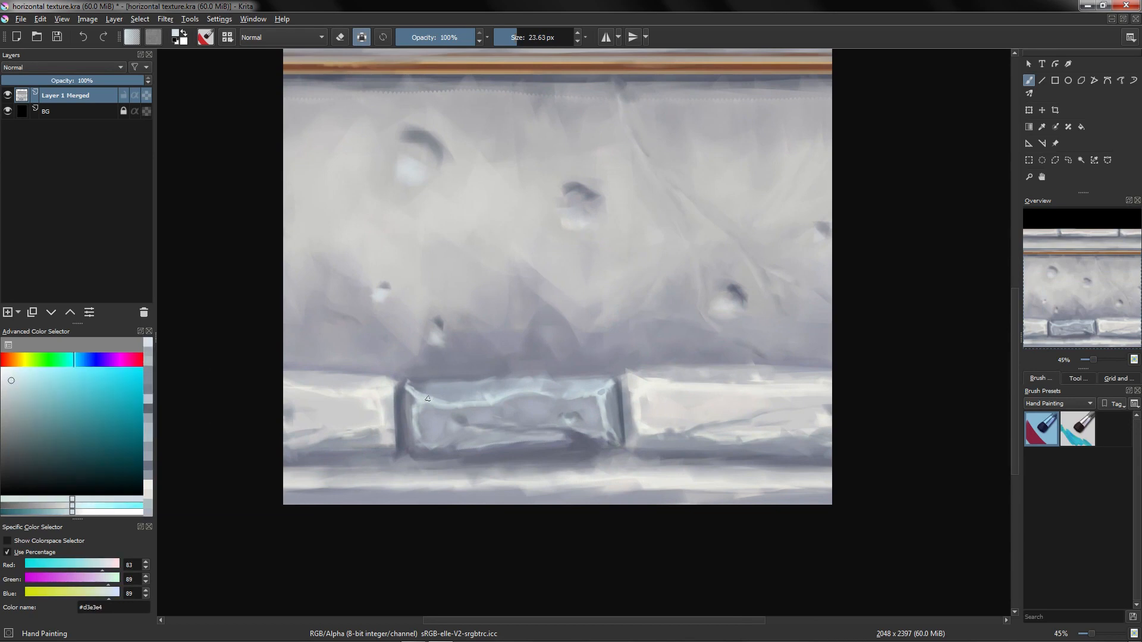
# Step: Pick a pale cyan and add highlights along the lower brick's right end
pyautogui.keyDown('ctrl'); pyautogui.click(427, 399); pyautogui.keyUp('ctrl')
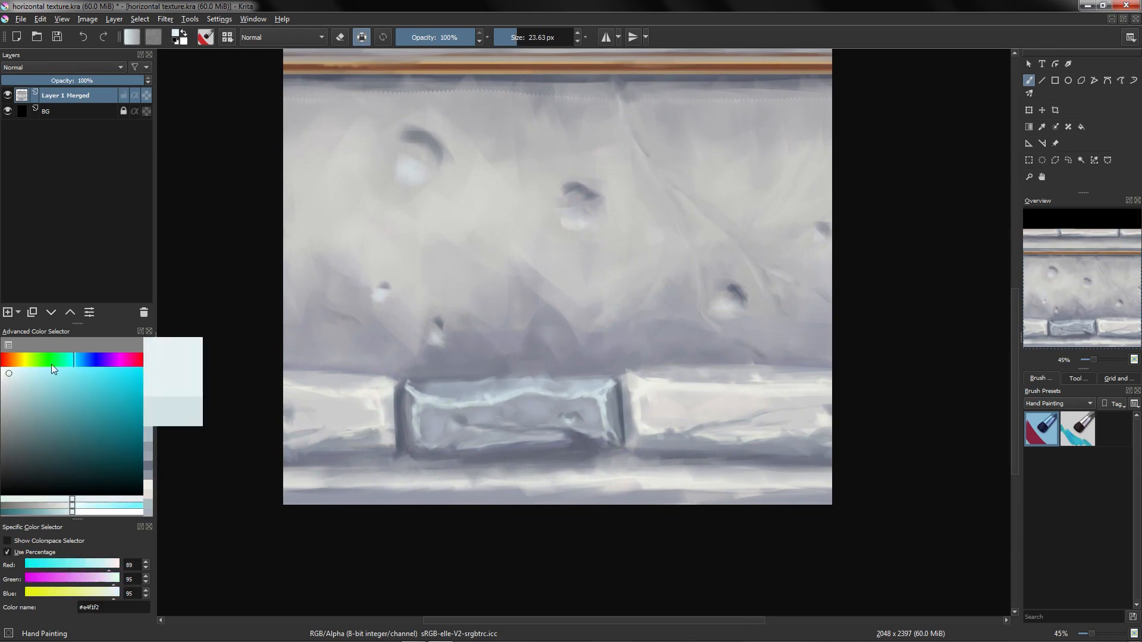
pyautogui.keyDown('ctrl'); pyautogui.click(611, 394); pyautogui.keyUp('ctrl')
pyautogui.moveTo(612, 393)
pyautogui.mouseDown()
pyautogui.moveTo(633, 391)
pyautogui.moveTo(554, 377)
pyautogui.moveTo(617, 395)
pyautogui.mouseUp()
pyautogui.keyDown('ctrl'); pyautogui.click(594, 381); pyautogui.keyUp('ctrl')
pyautogui.click(12, 389)
pyautogui.moveTo(576, 390)
pyautogui.mouseDown()
pyautogui.moveTo(777, 385)
pyautogui.moveTo(644, 410)
pyautogui.moveTo(616, 433)
pyautogui.mouseUp()
# Step: Turn on wrap-around mode and refine the lower brick's edges, face and the adjoining right brick with many strokes
pyautogui.press('w')
pyautogui.keyDown('ctrl'); pyautogui.click(533, 416); pyautogui.keyUp('ctrl')
pyautogui.moveTo(533, 424)
pyautogui.mouseDown()
pyautogui.moveTo(517, 445)
pyautogui.moveTo(529, 442)
pyautogui.mouseUp()
pyautogui.keyDown('ctrl'); pyautogui.click(517, 438); pyautogui.keyUp('ctrl')
pyautogui.keyDown('ctrl'); pyautogui.click(536, 430); pyautogui.keyUp('ctrl')
pyautogui.keyDown('ctrl'); pyautogui.click(519, 397); pyautogui.keyUp('ctrl')
pyautogui.moveTo(519, 375)
pyautogui.mouseDown()
pyautogui.moveTo(526, 389)
pyautogui.moveTo(539, 389)
pyautogui.moveTo(523, 377)
pyautogui.moveTo(546, 387)
pyautogui.mouseUp()
pyautogui.keyDown('ctrl'); pyautogui.click(529, 377); pyautogui.keyUp('ctrl')
pyautogui.keyDown('ctrl'); pyautogui.click(538, 389); pyautogui.keyUp('ctrl')
pyautogui.keyDown('ctrl'); pyautogui.click(535, 372); pyautogui.keyUp('ctrl')
pyautogui.keyDown('ctrl'); pyautogui.click(535, 385); pyautogui.keyUp('ctrl')
pyautogui.moveTo(589, 383); pyautogui.dragTo(566, 394)
pyautogui.keyDown('ctrl'); pyautogui.click(568, 394); pyautogui.keyUp('ctrl')
pyautogui.keyDown('ctrl'); pyautogui.click(556, 391); pyautogui.keyUp('ctrl')
pyautogui.keyDown('ctrl'); pyautogui.click(658, 385); pyautogui.keyUp('ctrl')
pyautogui.keyDown('ctrl'); pyautogui.click(624, 414); pyautogui.keyUp('ctrl')
pyautogui.moveTo(623, 395)
pyautogui.mouseDown()
pyautogui.moveTo(593, 423)
pyautogui.moveTo(586, 396)
pyautogui.mouseUp()
pyautogui.keyDown('ctrl'); pyautogui.click(572, 382); pyautogui.keyUp('ctrl')
pyautogui.moveTo(615, 434); pyautogui.dragTo(565, 426)
pyautogui.keyDown('ctrl'); pyautogui.click(565, 426); pyautogui.keyUp('ctrl')
pyautogui.moveTo(536, 385); pyautogui.dragTo(624, 386)
pyautogui.keyDown('ctrl'); pyautogui.click(550, 395); pyautogui.keyUp('ctrl')
pyautogui.keyDown('ctrl'); pyautogui.click(595, 380); pyautogui.keyUp('ctrl')
pyautogui.keyDown('ctrl'); pyautogui.click(647, 392); pyautogui.keyUp('ctrl')
pyautogui.keyDown('ctrl'); pyautogui.click(708, 394); pyautogui.keyUp('ctrl')
pyautogui.moveTo(715, 396); pyautogui.dragTo(721, 409)
pyautogui.keyDown('ctrl'); pyautogui.click(718, 411); pyautogui.keyUp('ctrl')
pyautogui.keyDown('ctrl'); pyautogui.click(681, 426); pyautogui.keyUp('ctrl')
pyautogui.keyDown('ctrl'); pyautogui.click(538, 436); pyautogui.keyUp('ctrl')
pyautogui.moveTo(532, 432); pyautogui.dragTo(466, 427)
pyautogui.keyDown('ctrl'); pyautogui.click(515, 439); pyautogui.keyUp('ctrl')
pyautogui.keyDown('ctrl'); pyautogui.click(465, 426); pyautogui.keyUp('ctrl')
pyautogui.keyDown('ctrl'); pyautogui.click(464, 439); pyautogui.keyUp('ctrl')
pyautogui.keyDown('ctrl'); pyautogui.click(464, 455); pyautogui.keyUp('ctrl')
pyautogui.keyDown('ctrl'); pyautogui.click(449, 404); pyautogui.keyUp('ctrl')
pyautogui.keyDown('ctrl'); pyautogui.click(625, 404); pyautogui.keyUp('ctrl')
pyautogui.keyDown('ctrl'); pyautogui.click(620, 418); pyautogui.keyUp('ctrl')
pyautogui.moveTo(610, 410)
pyautogui.mouseDown()
pyautogui.moveTo(704, 438)
pyautogui.moveTo(763, 440)
pyautogui.mouseUp()
pyautogui.keyDown('ctrl'); pyautogui.click(617, 408); pyautogui.keyUp('ctrl')
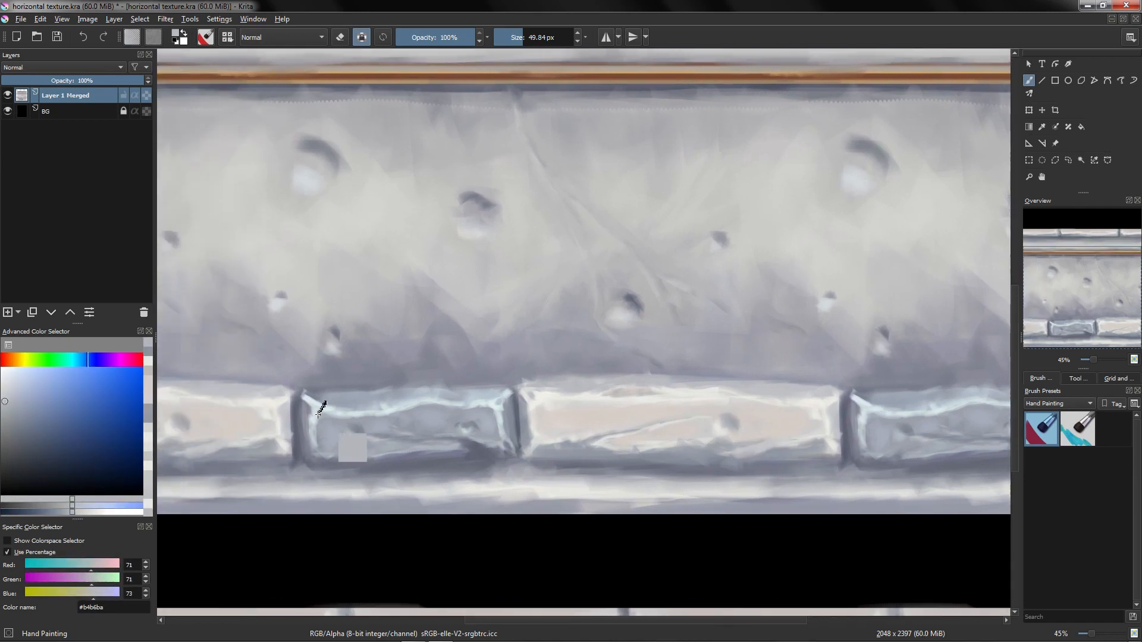
# Step: Sample dark and mid greys and paint the shadow beneath the lower bricks along the ledge
pyautogui.keyDown('ctrl'); pyautogui.click(315, 410); pyautogui.keyUp('ctrl')
pyautogui.moveTo(665, 367); pyautogui.dragTo(632, 353)
pyautogui.keyDown('ctrl'); pyautogui.click(456, 416); pyautogui.keyUp('ctrl')
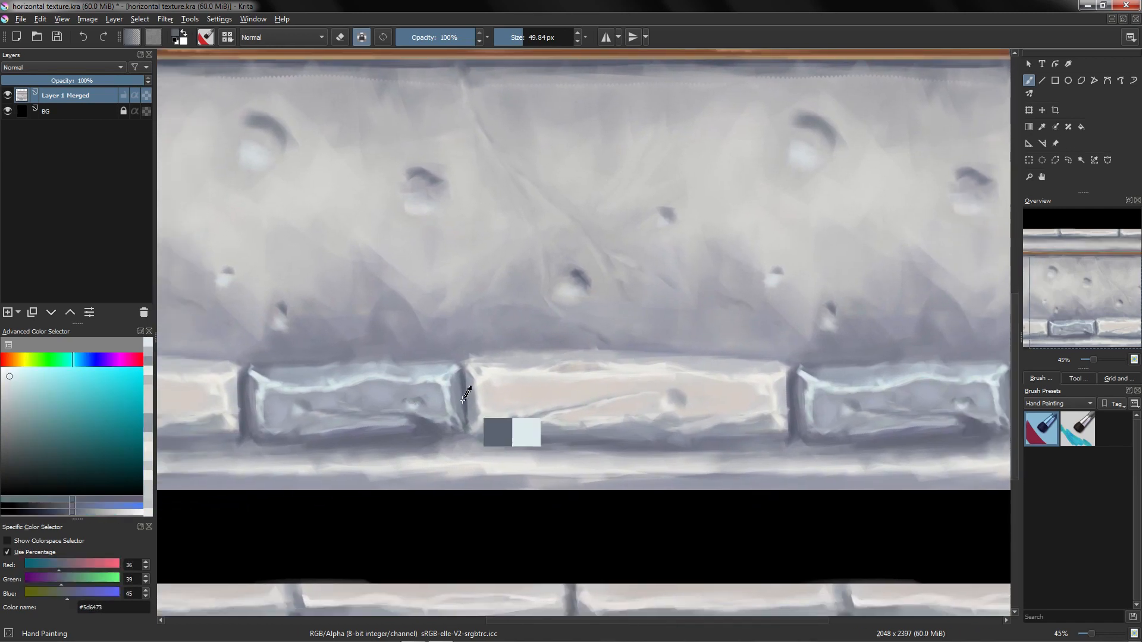
pyautogui.keyDown('ctrl'); pyautogui.click(466, 445); pyautogui.keyUp('ctrl')
pyautogui.moveTo(465, 447); pyautogui.dragTo(450, 446)
pyautogui.moveTo(476, 443); pyautogui.dragTo(558, 427)
pyautogui.keyDown('ctrl'); pyautogui.click(494, 437); pyautogui.keyUp('ctrl')
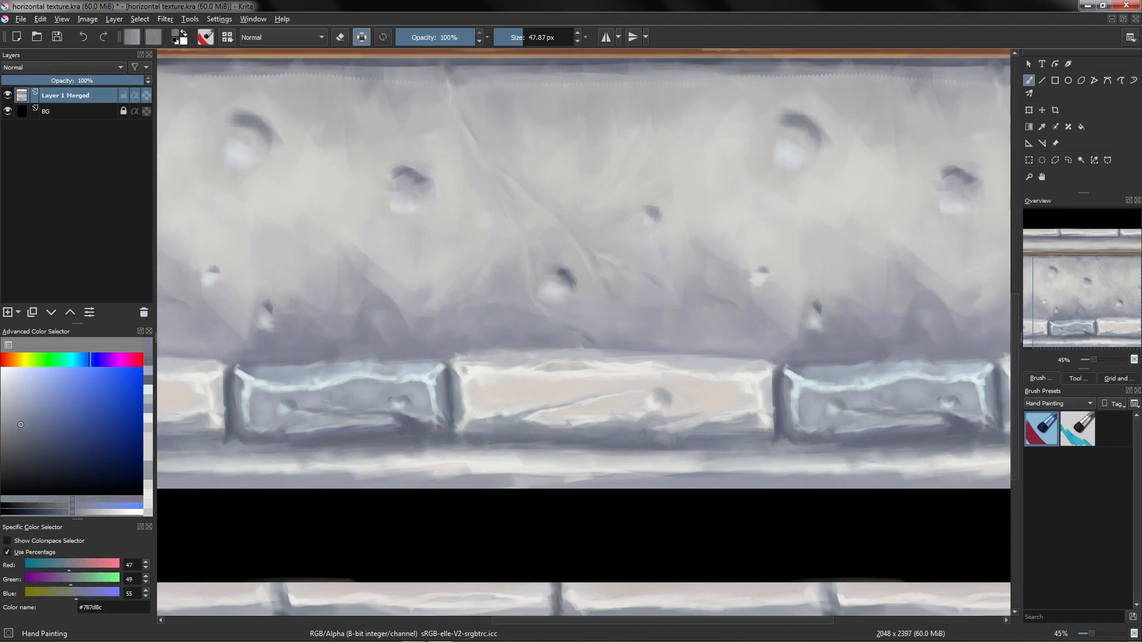
# Step: Paint strokes over the middle pale brick's top edge and central face
pyautogui.keyDown('ctrl'); pyautogui.click(476, 352); pyautogui.keyUp('ctrl')
pyautogui.moveTo(493, 356); pyautogui.dragTo(513, 355)
pyautogui.moveTo(802, 397)
pyautogui.mouseDown()
pyautogui.moveTo(696, 403)
pyautogui.moveTo(663, 468)
pyautogui.moveTo(781, 421)
pyautogui.mouseUp()
pyautogui.keyDown('ctrl'); pyautogui.click(571, 427); pyautogui.keyUp('ctrl')
pyautogui.moveTo(563, 422)
pyautogui.mouseDown()
pyautogui.moveTo(592, 422)
pyautogui.moveTo(607, 399)
pyautogui.mouseUp()
pyautogui.keyDown('ctrl'); pyautogui.click(585, 410); pyautogui.keyUp('ctrl')
pyautogui.keyDown('ctrl'); pyautogui.click(574, 415); pyautogui.keyUp('ctrl')
pyautogui.keyDown('ctrl'); pyautogui.click(583, 424); pyautogui.keyUp('ctrl')
pyautogui.keyDown('ctrl'); pyautogui.click(591, 415); pyautogui.keyUp('ctrl')
pyautogui.keyDown('ctrl'); pyautogui.click(533, 432); pyautogui.keyUp('ctrl')
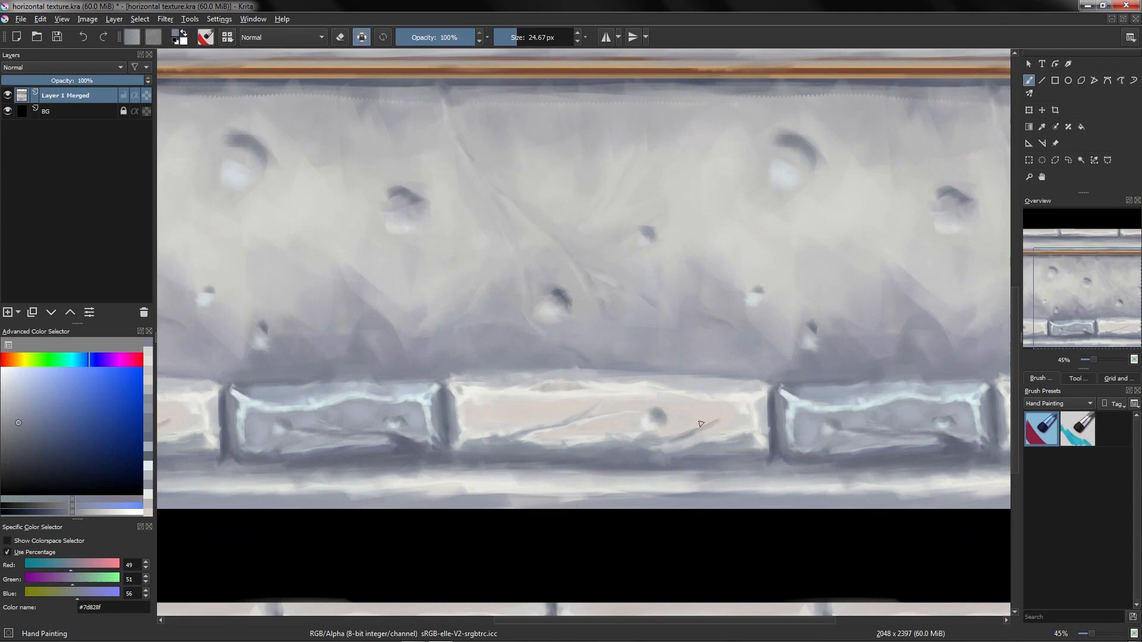
# Step: Sample nearby tones and repaint the lower half of the middle pale brick's face
pyautogui.keyDown('ctrl'); pyautogui.click(710, 419); pyautogui.keyUp('ctrl')
pyautogui.keyDown('ctrl'); pyautogui.click(693, 429); pyautogui.keyUp('ctrl')
pyautogui.moveTo(699, 428)
pyautogui.mouseDown()
pyautogui.moveTo(655, 438)
pyautogui.moveTo(680, 439)
pyautogui.moveTo(665, 452)
pyautogui.moveTo(688, 423)
pyautogui.moveTo(693, 452)
pyautogui.moveTo(701, 428)
pyautogui.mouseUp()
pyautogui.keyDown('ctrl'); pyautogui.click(635, 430); pyautogui.keyUp('ctrl')
pyautogui.keyDown('ctrl'); pyautogui.click(622, 440); pyautogui.keyUp('ctrl')
pyautogui.keyDown('ctrl'); pyautogui.click(702, 418); pyautogui.keyUp('ctrl')
pyautogui.keyDown('ctrl'); pyautogui.click(650, 442); pyautogui.keyUp('ctrl')
pyautogui.keyDown('ctrl'); pyautogui.click(708, 438); pyautogui.keyUp('ctrl')
pyautogui.keyDown('ctrl'); pyautogui.click(697, 437); pyautogui.keyUp('ctrl')
pyautogui.keyDown('ctrl'); pyautogui.click(676, 442); pyautogui.keyUp('ctrl')
pyautogui.keyDown('ctrl'); pyautogui.click(671, 447); pyautogui.keyUp('ctrl')
pyautogui.keyDown('ctrl'); pyautogui.click(677, 446); pyautogui.keyUp('ctrl')
pyautogui.keyDown('ctrl'); pyautogui.click(662, 447); pyautogui.keyUp('ctrl')
pyautogui.keyDown('ctrl'); pyautogui.click(688, 422); pyautogui.keyUp('ctrl')
pyautogui.keyDown('ctrl'); pyautogui.click(697, 433); pyautogui.keyUp('ctrl')
# Step: Blend the upper edge of the middle pale brick with short light strokes
pyautogui.moveTo(569, 381)
pyautogui.mouseDown()
pyautogui.moveTo(687, 392)
pyautogui.moveTo(588, 386)
pyautogui.mouseUp()
pyautogui.keyDown('ctrl'); pyautogui.click(587, 366); pyautogui.keyUp('ctrl')
pyautogui.keyDown('ctrl'); pyautogui.click(598, 398); pyautogui.keyUp('ctrl')
pyautogui.keyDown('ctrl'); pyautogui.click(593, 383); pyautogui.keyUp('ctrl')
pyautogui.moveTo(675, 375)
pyautogui.mouseDown()
pyautogui.moveTo(584, 331)
pyautogui.moveTo(557, 358)
pyautogui.mouseUp()
pyautogui.keyDown('ctrl'); pyautogui.click(637, 414); pyautogui.keyUp('ctrl')
pyautogui.keyDown('ctrl'); pyautogui.click(695, 375); pyautogui.keyUp('ctrl')
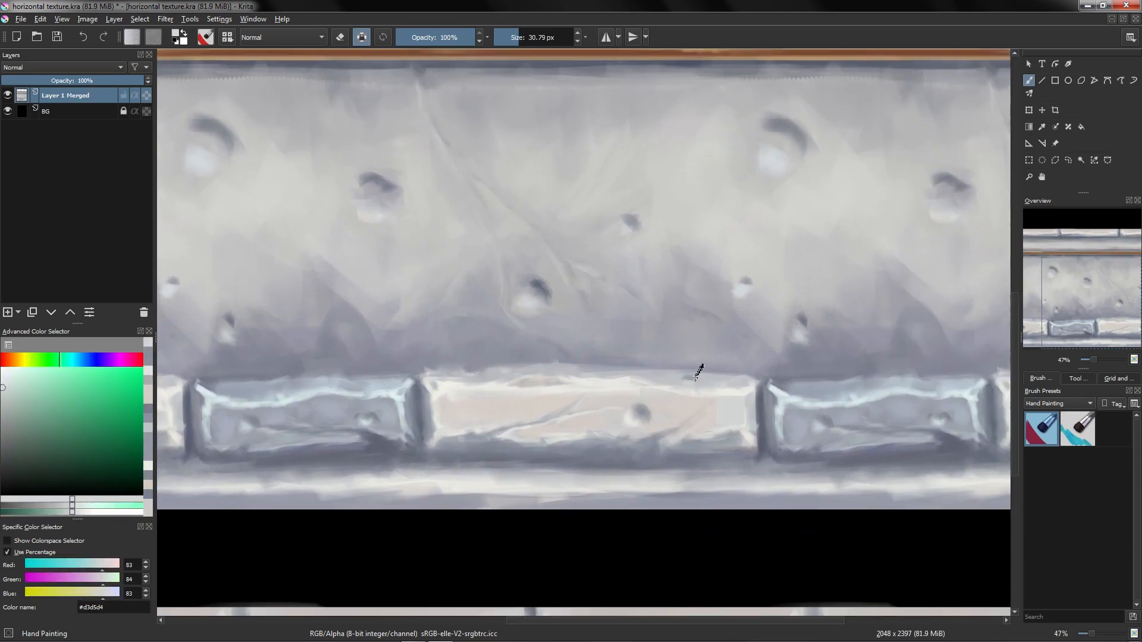
pyautogui.keyDown('ctrl'); pyautogui.click(697, 373); pyautogui.keyUp('ctrl')
pyautogui.scroll(-3, 696, 417)
pyautogui.scroll(3, 752, 357)
pyautogui.keyDown('ctrl'); pyautogui.click(752, 357); pyautogui.keyUp('ctrl')
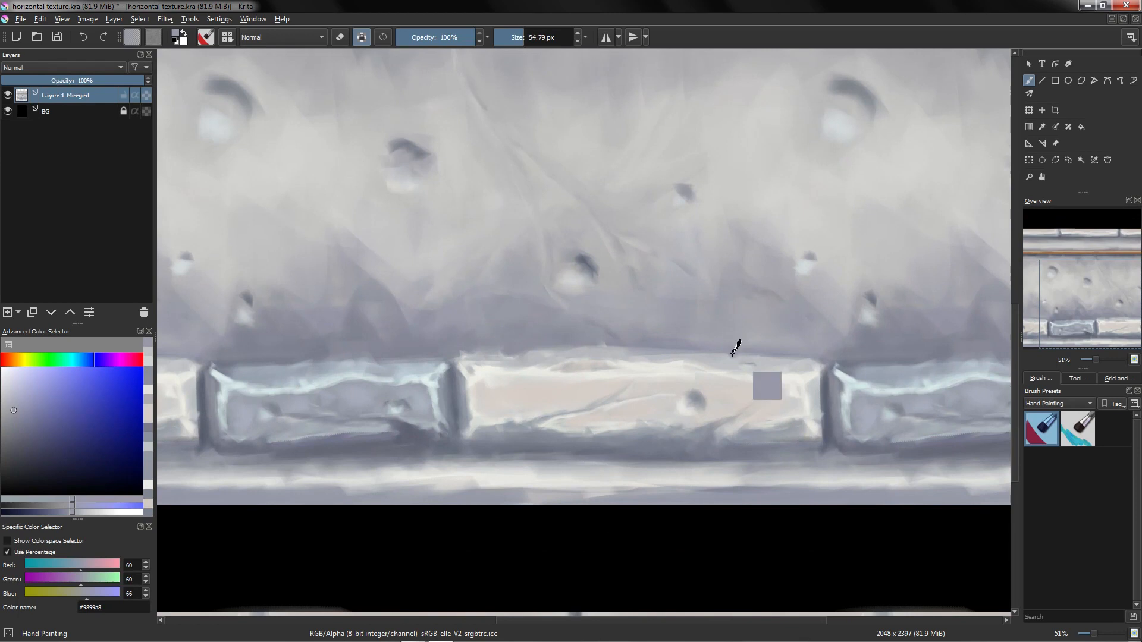
# Step: Shade the mortar line above the middle brick's top right corner
pyautogui.moveTo(656, 348); pyautogui.dragTo(648, 338)
pyautogui.keyDown('ctrl'); pyautogui.click(651, 358); pyautogui.keyUp('ctrl')
pyautogui.keyDown('ctrl'); pyautogui.click(545, 354); pyautogui.keyUp('ctrl')
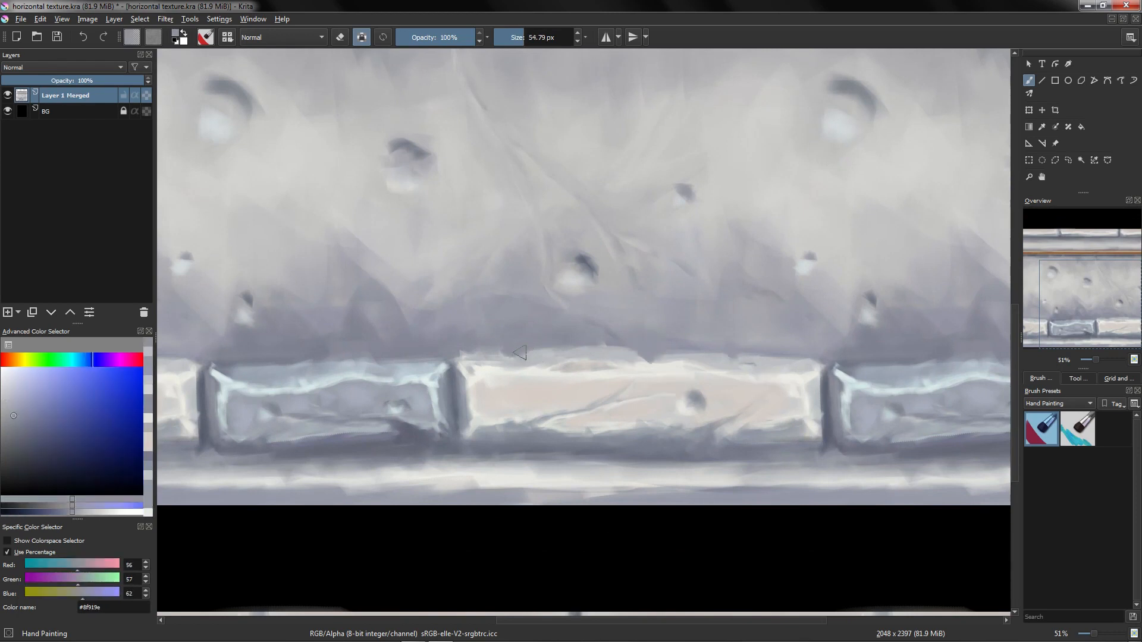
pyautogui.keyDown('ctrl'); pyautogui.click(730, 365); pyautogui.keyUp('ctrl')
pyautogui.keyDown('ctrl'); pyautogui.click(727, 361); pyautogui.keyUp('ctrl')
pyautogui.moveTo(730, 366); pyautogui.dragTo(752, 356)
pyautogui.keyDown('ctrl'); pyautogui.click(758, 356); pyautogui.keyUp('ctrl')
# Step: Add strokes across the middle brick's left face and top-left corner
pyautogui.moveTo(523, 411)
pyautogui.mouseDown()
pyautogui.moveTo(541, 404)
pyautogui.moveTo(512, 407)
pyautogui.mouseUp()
pyautogui.keyDown('ctrl'); pyautogui.click(540, 404); pyautogui.keyUp('ctrl')
pyautogui.keyDown('ctrl'); pyautogui.click(512, 405); pyautogui.keyUp('ctrl')
pyautogui.keyDown('ctrl'); pyautogui.click(508, 397); pyautogui.keyUp('ctrl')
pyautogui.moveTo(622, 415)
pyautogui.mouseDown()
pyautogui.moveTo(721, 431)
pyautogui.moveTo(625, 367)
pyautogui.moveTo(559, 410)
pyautogui.moveTo(557, 440)
pyautogui.moveTo(775, 368)
pyautogui.mouseUp()
pyautogui.keyDown('ctrl'); pyautogui.click(556, 451); pyautogui.keyUp('ctrl')
pyautogui.moveTo(496, 368); pyautogui.dragTo(537, 357)
pyautogui.keyDown('ctrl'); pyautogui.click(676, 351); pyautogui.keyUp('ctrl')
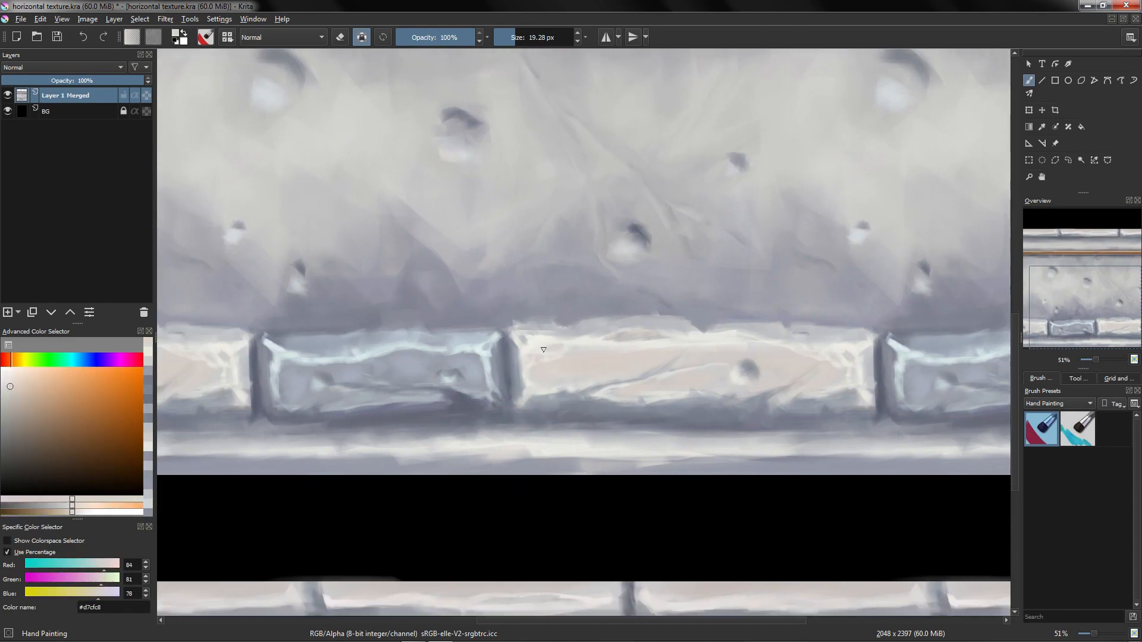
# Step: Lay long light strokes along the top edge of the middle pale brick
pyautogui.moveTo(676, 351)
pyautogui.mouseDown()
pyautogui.moveTo(635, 395)
pyautogui.moveTo(573, 338)
pyautogui.moveTo(596, 352)
pyautogui.mouseUp()
pyautogui.keyDown('ctrl'); pyautogui.click(583, 350); pyautogui.keyUp('ctrl')
pyautogui.keyDown('ctrl'); pyautogui.click(585, 339); pyautogui.keyUp('ctrl')
pyautogui.moveTo(768, 351)
pyautogui.mouseDown()
pyautogui.moveTo(619, 358)
pyautogui.moveTo(575, 340)
pyautogui.mouseUp()
pyautogui.keyDown('ctrl'); pyautogui.click(816, 343); pyautogui.keyUp('ctrl')
pyautogui.moveTo(816, 342); pyautogui.dragTo(566, 313)
pyautogui.keyDown('ctrl'); pyautogui.click(666, 340); pyautogui.keyUp('ctrl')
pyautogui.keyDown('ctrl'); pyautogui.click(635, 361); pyautogui.keyUp('ctrl')
pyautogui.keyDown('ctrl'); pyautogui.click(559, 307); pyautogui.keyUp('ctrl')
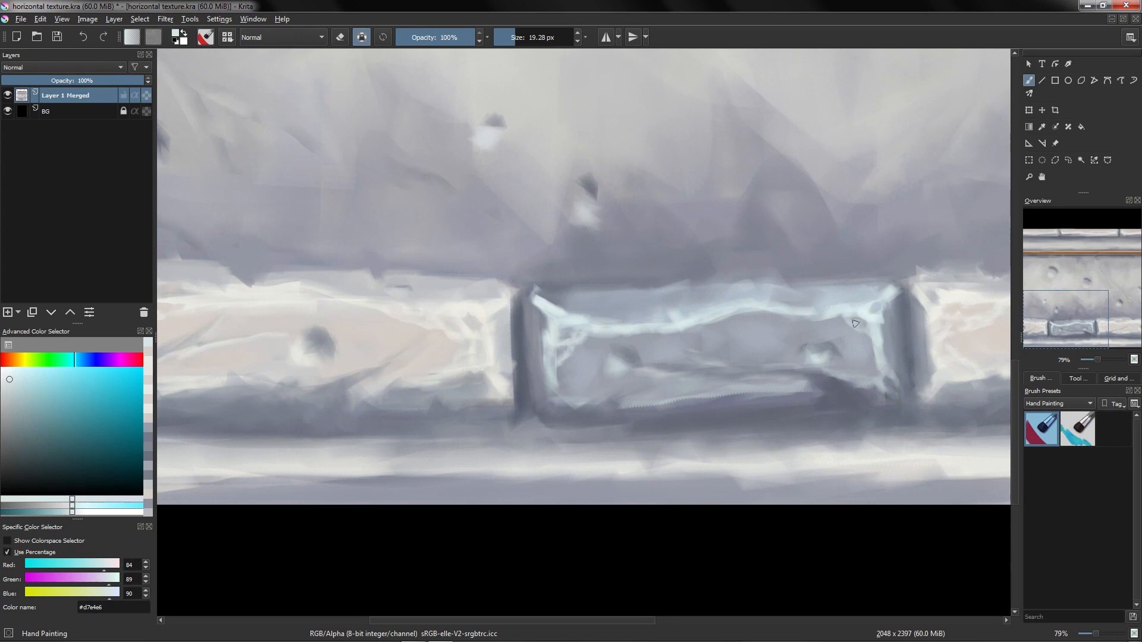
# Step: Pick a blue-grey and repaint the right cyan brick's top and lower face
pyautogui.moveTo(855, 310); pyautogui.dragTo(868, 321)
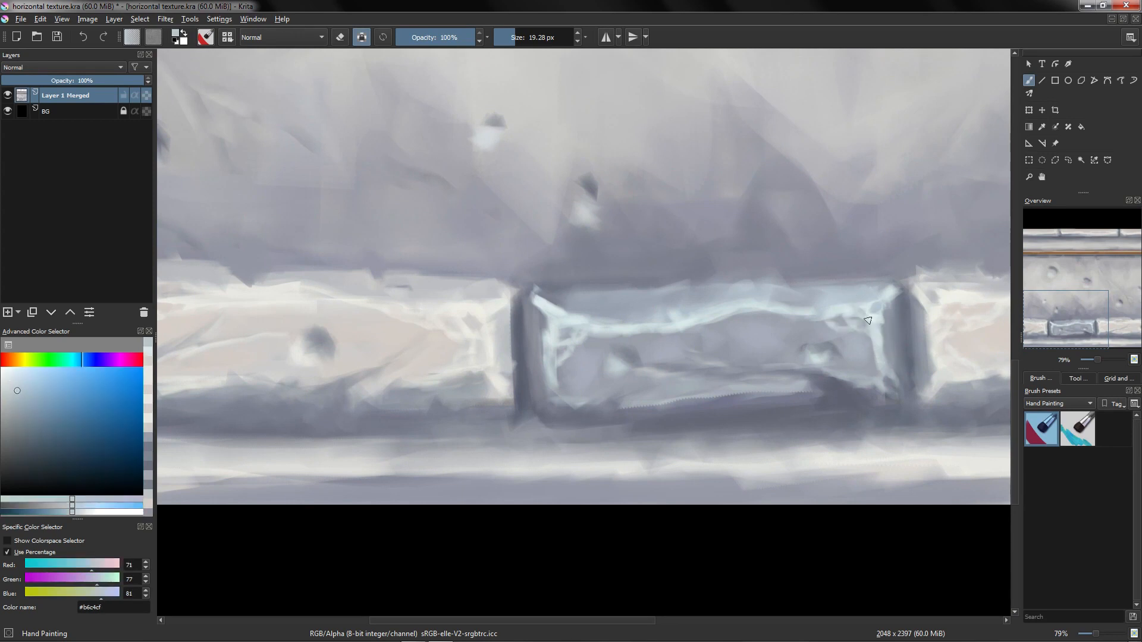
pyautogui.keyDown('ctrl'); pyautogui.click(575, 321); pyautogui.keyUp('ctrl')
pyautogui.keyDown('ctrl'); pyautogui.click(580, 315); pyautogui.keyUp('ctrl')
pyautogui.moveTo(565, 393); pyautogui.dragTo(572, 369)
pyautogui.moveTo(596, 377)
pyautogui.mouseDown()
pyautogui.moveTo(594, 449)
pyautogui.moveTo(614, 364)
pyautogui.moveTo(645, 408)
pyautogui.moveTo(665, 377)
pyautogui.moveTo(688, 379)
pyautogui.moveTo(679, 358)
pyautogui.mouseUp()
pyautogui.keyDown('ctrl'); pyautogui.click(630, 398); pyautogui.keyUp('ctrl')
pyautogui.keyDown('ctrl'); pyautogui.click(640, 401); pyautogui.keyUp('ctrl')
pyautogui.moveTo(627, 400); pyautogui.dragTo(640, 400)
pyautogui.moveTo(619, 400)
pyautogui.mouseDown()
pyautogui.moveTo(637, 403)
pyautogui.moveTo(583, 402)
pyautogui.moveTo(1056, 398)
pyautogui.mouseUp()
# Step: Darken the lower part of the cyan brick and its shadow on the ledge below
pyautogui.keyDown('ctrl'); pyautogui.click(683, 391); pyautogui.keyUp('ctrl')
pyautogui.keyDown('ctrl'); pyautogui.click(527, 382); pyautogui.keyUp('ctrl')
pyautogui.moveTo(574, 397)
pyautogui.mouseDown()
pyautogui.moveTo(528, 402)
pyautogui.moveTo(560, 386)
pyautogui.mouseUp()
pyautogui.moveTo(563, 420)
pyautogui.mouseDown()
pyautogui.moveTo(547, 446)
pyautogui.moveTo(565, 404)
pyautogui.mouseUp()
pyautogui.keyDown('ctrl'); pyautogui.click(627, 409); pyautogui.keyUp('ctrl')
pyautogui.moveTo(641, 398)
pyautogui.mouseDown()
pyautogui.moveTo(642, 407)
pyautogui.moveTo(639, 395)
pyautogui.mouseUp()
pyautogui.moveTo(726, 384)
pyautogui.mouseDown()
pyautogui.moveTo(629, 392)
pyautogui.moveTo(611, 433)
pyautogui.moveTo(631, 411)
pyautogui.mouseUp()
pyautogui.keyDown('ctrl'); pyautogui.click(656, 384); pyautogui.keyUp('ctrl')
pyautogui.keyDown('ctrl'); pyautogui.click(685, 378); pyautogui.keyUp('ctrl')
pyautogui.keyDown('ctrl'); pyautogui.click(523, 405); pyautogui.keyUp('ctrl')
pyautogui.moveTo(501, 412); pyautogui.dragTo(509, 421)
pyautogui.moveTo(630, 393)
pyautogui.mouseDown()
pyautogui.moveTo(625, 410)
pyautogui.moveTo(669, 415)
pyautogui.moveTo(647, 440)
pyautogui.mouseUp()
pyautogui.keyDown('ctrl'); pyautogui.click(644, 400); pyautogui.keyUp('ctrl')
pyautogui.keyDown('ctrl'); pyautogui.click(643, 425); pyautogui.keyUp('ctrl')
pyautogui.moveTo(646, 439); pyautogui.dragTo(669, 432)
pyautogui.scroll(3, 713, 440)
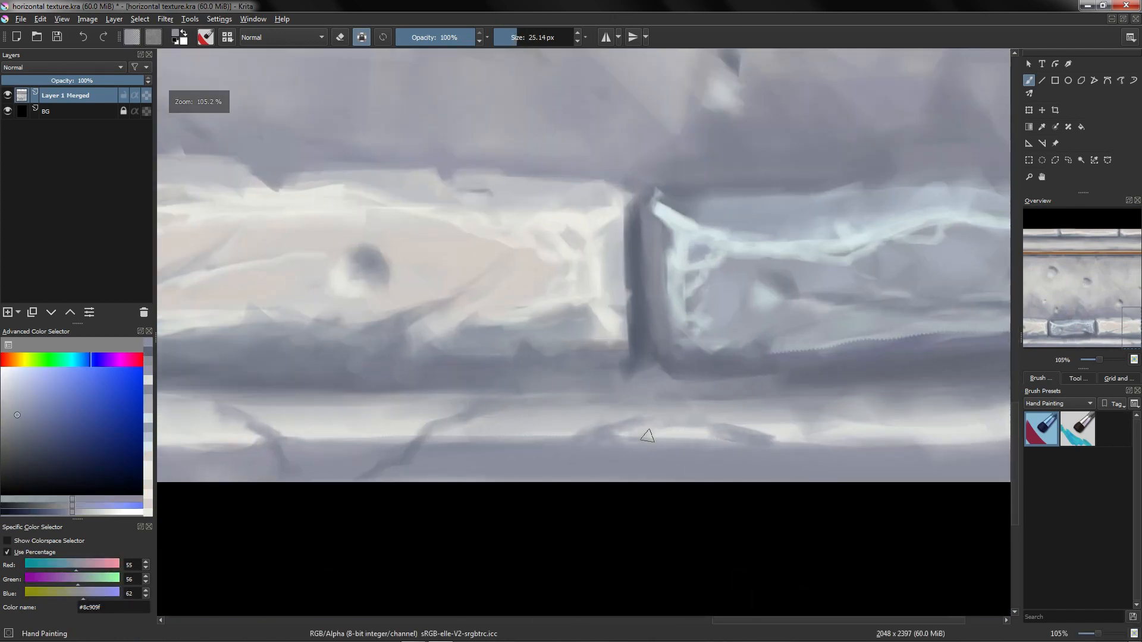
# Step: Paint grey strokes along the ledge beneath the cyan brick
pyautogui.keyDown('ctrl'); pyautogui.click(677, 441); pyautogui.keyUp('ctrl')
pyautogui.scroll(-3, 713, 435)
pyautogui.keyDown('ctrl'); pyautogui.click(723, 431); pyautogui.keyUp('ctrl')
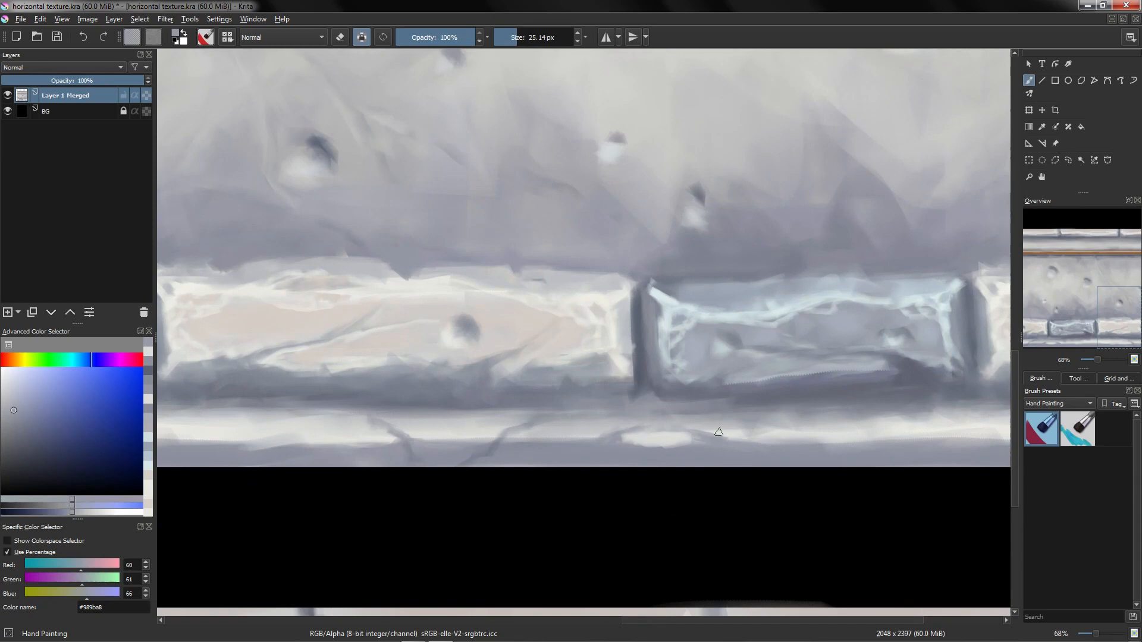
pyautogui.moveTo(756, 437); pyautogui.dragTo(787, 439)
pyautogui.scroll(-2, 773, 445)
pyautogui.scroll(1, 785, 479)
pyautogui.moveTo(850, 420)
pyautogui.mouseDown()
pyautogui.moveTo(663, 422)
pyautogui.moveTo(660, 411)
pyautogui.mouseUp()
pyautogui.keyDown('ctrl'); pyautogui.click(661, 401); pyautogui.keyUp('ctrl')
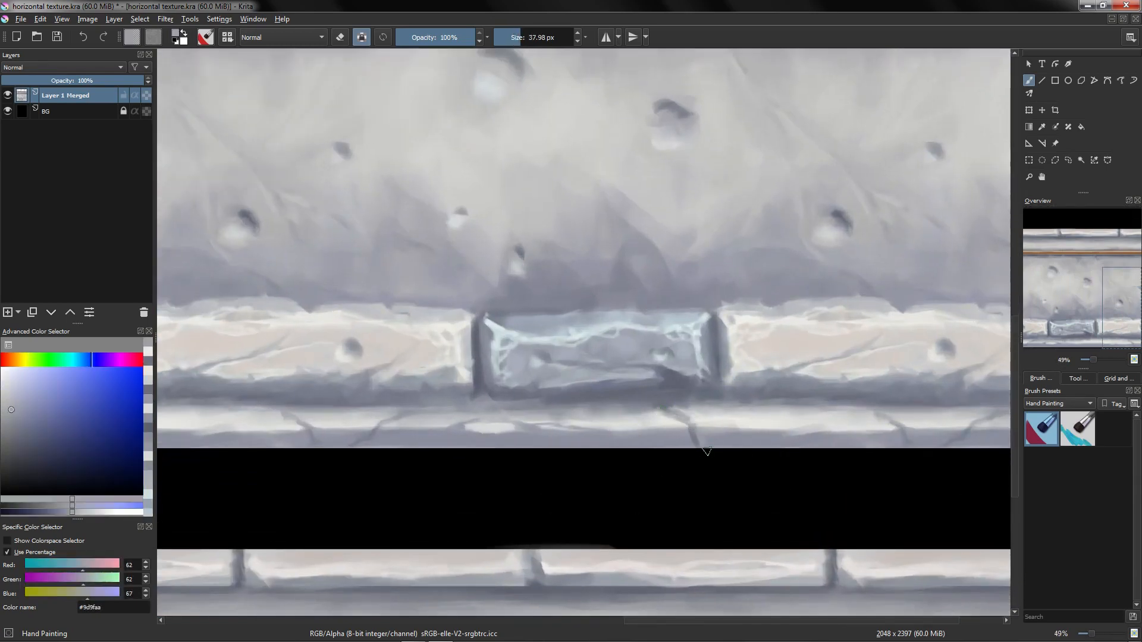
# Step: Paint a crack into the ledge below the joint beside the cyan brick
pyautogui.scroll(1, 691, 423)
pyautogui.keyDown('ctrl'); pyautogui.click(683, 413); pyautogui.keyUp('ctrl')
pyautogui.keyDown('ctrl'); pyautogui.click(678, 395); pyautogui.keyUp('ctrl')
pyautogui.keyDown('ctrl'); pyautogui.click(683, 407); pyautogui.keyUp('ctrl')
pyautogui.keyDown('ctrl'); pyautogui.click(665, 394); pyautogui.keyUp('ctrl')
pyautogui.moveTo(659, 401)
pyautogui.mouseDown()
pyautogui.moveTo(676, 462)
pyautogui.moveTo(659, 391)
pyautogui.mouseUp()
pyautogui.moveTo(927, 404); pyautogui.dragTo(666, 387)
pyautogui.keyDown('ctrl'); pyautogui.click(677, 388); pyautogui.keyUp('ctrl')
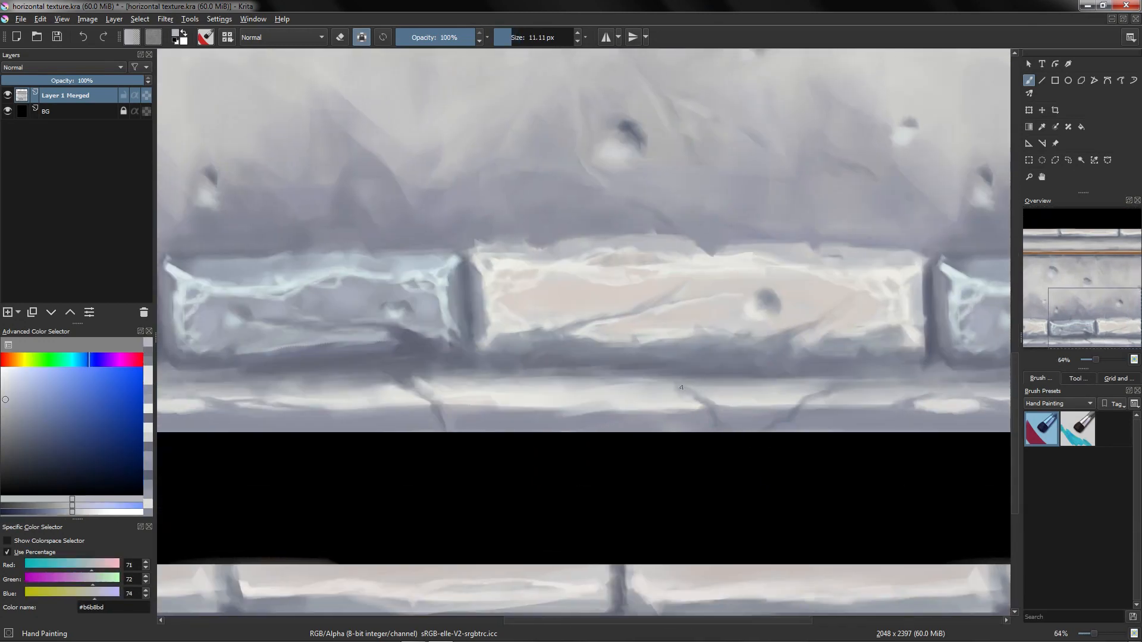
pyautogui.keyDown('ctrl'); pyautogui.click(678, 376); pyautogui.keyUp('ctrl')
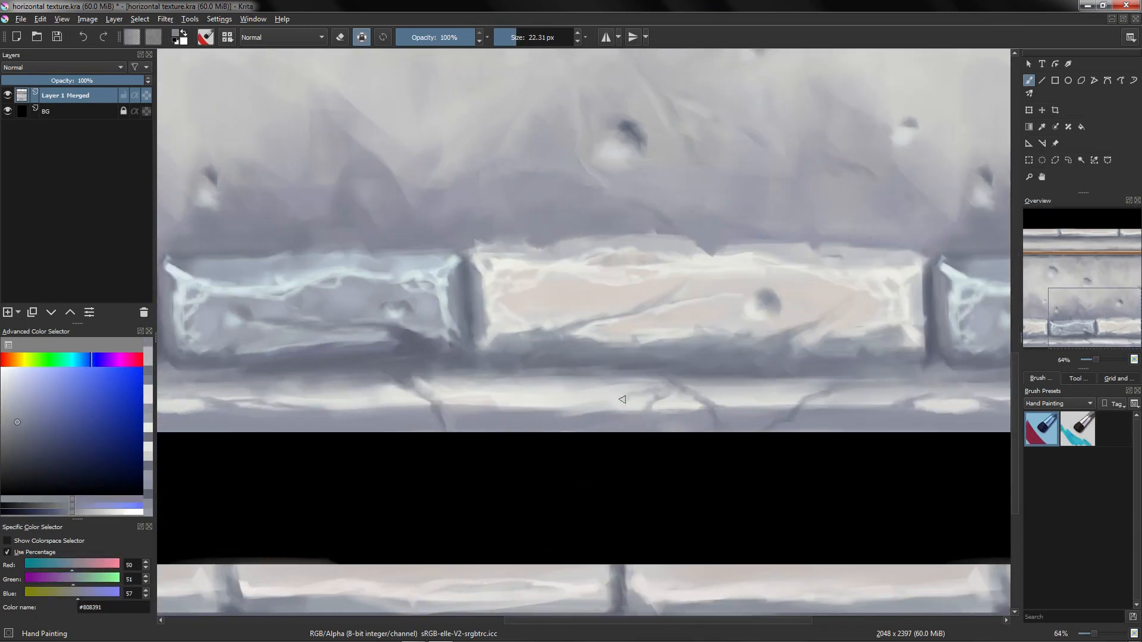
# Step: Add more crack and shadow strokes along the ledge under the brick row
pyautogui.keyDown('ctrl'); pyautogui.click(636, 386); pyautogui.keyUp('ctrl')
pyautogui.keyDown('ctrl'); pyautogui.click(637, 386); pyautogui.keyUp('ctrl')
pyautogui.moveTo(641, 393); pyautogui.dragTo(588, 383)
pyautogui.keyDown('ctrl'); pyautogui.click(588, 398); pyautogui.keyUp('ctrl')
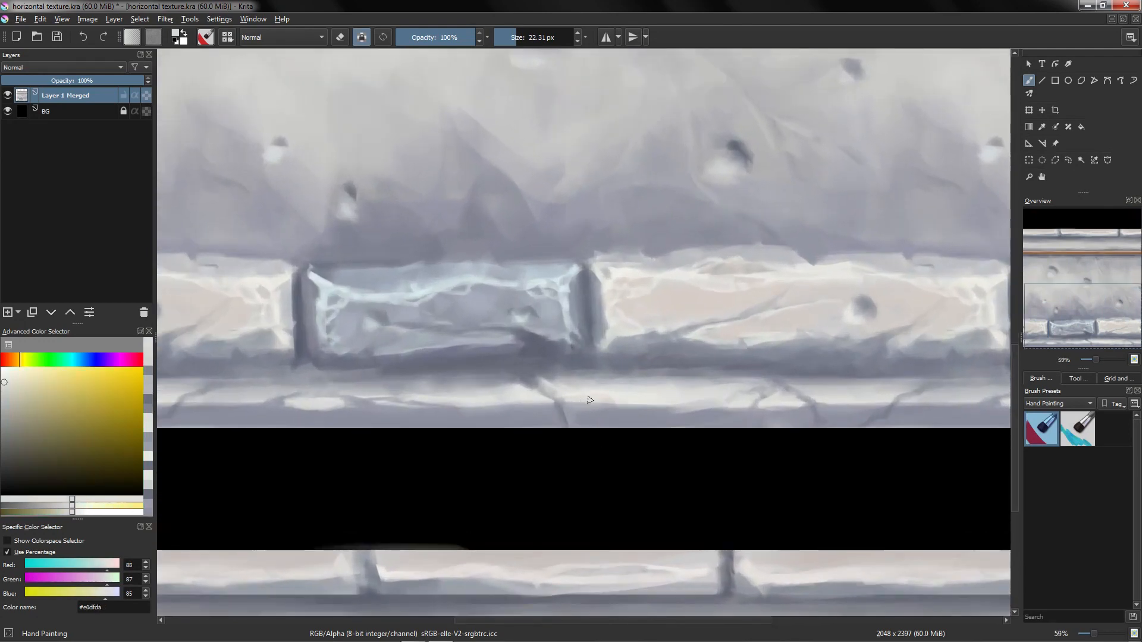
pyautogui.keyDown('ctrl'); pyautogui.click(519, 406); pyautogui.keyUp('ctrl')
pyautogui.keyDown('ctrl'); pyautogui.click(521, 408); pyautogui.keyUp('ctrl')
pyautogui.moveTo(861, 400)
pyautogui.mouseDown()
pyautogui.moveTo(684, 408)
pyautogui.moveTo(693, 412)
pyautogui.moveTo(653, 426)
pyautogui.mouseUp()
pyautogui.keyDown('ctrl'); pyautogui.click(681, 410); pyautogui.keyUp('ctrl')
pyautogui.keyDown('ctrl'); pyautogui.click(690, 410); pyautogui.keyUp('ctrl')
pyautogui.keyDown('ctrl'); pyautogui.click(697, 412); pyautogui.keyUp('ctrl')
pyautogui.keyDown('ctrl'); pyautogui.click(702, 412); pyautogui.keyUp('ctrl')
pyautogui.moveTo(653, 426); pyautogui.dragTo(650, 386)
pyautogui.keyDown('ctrl'); pyautogui.click(676, 380); pyautogui.keyUp('ctrl')
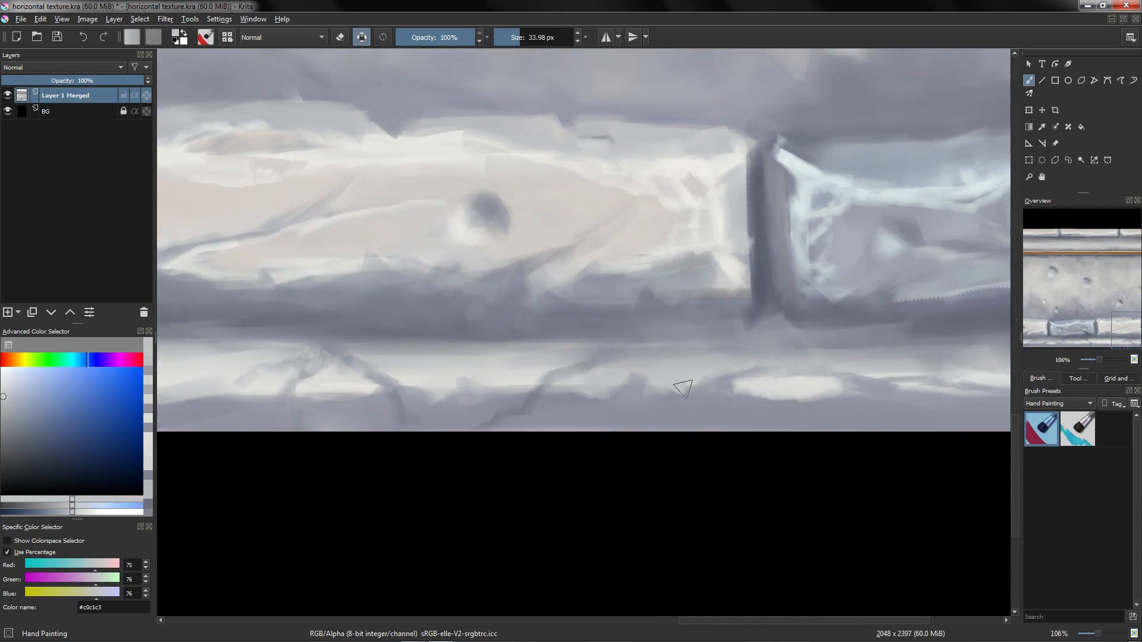
# Step: Sample a mid grey and blend the ledge surface with a few strokes
pyautogui.keyDown('ctrl'); pyautogui.click(673, 386); pyautogui.keyUp('ctrl')
pyautogui.scroll(1, 685, 393)
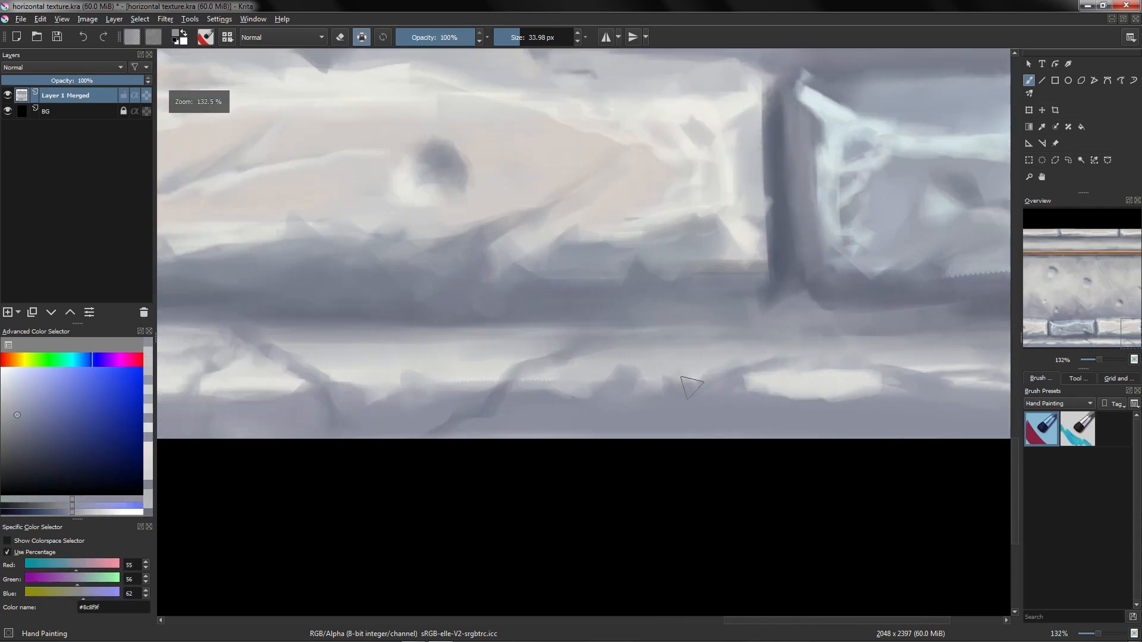
pyautogui.keyDown('ctrl'); pyautogui.click(650, 356); pyautogui.keyUp('ctrl')
pyautogui.keyDown('ctrl'); pyautogui.click(585, 406); pyautogui.keyUp('ctrl')
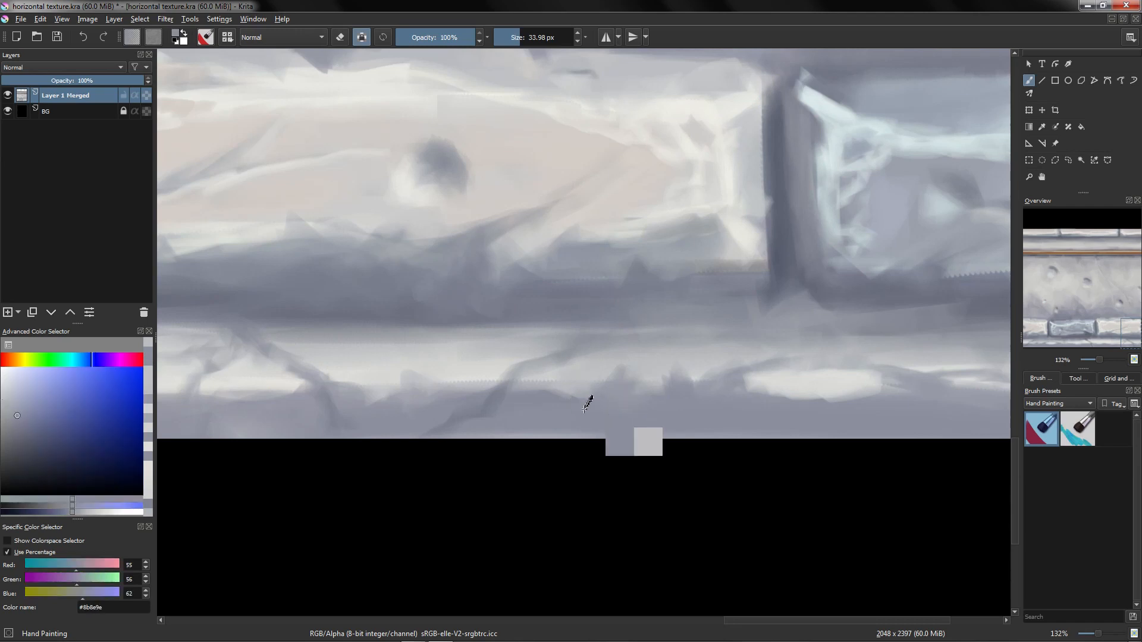
pyautogui.keyDown('ctrl'); pyautogui.click(571, 376); pyautogui.keyUp('ctrl')
pyautogui.moveTo(575, 388); pyautogui.dragTo(581, 419)
pyautogui.moveTo(715, 393)
pyautogui.mouseDown()
pyautogui.moveTo(644, 406)
pyautogui.moveTo(599, 399)
pyautogui.mouseUp()
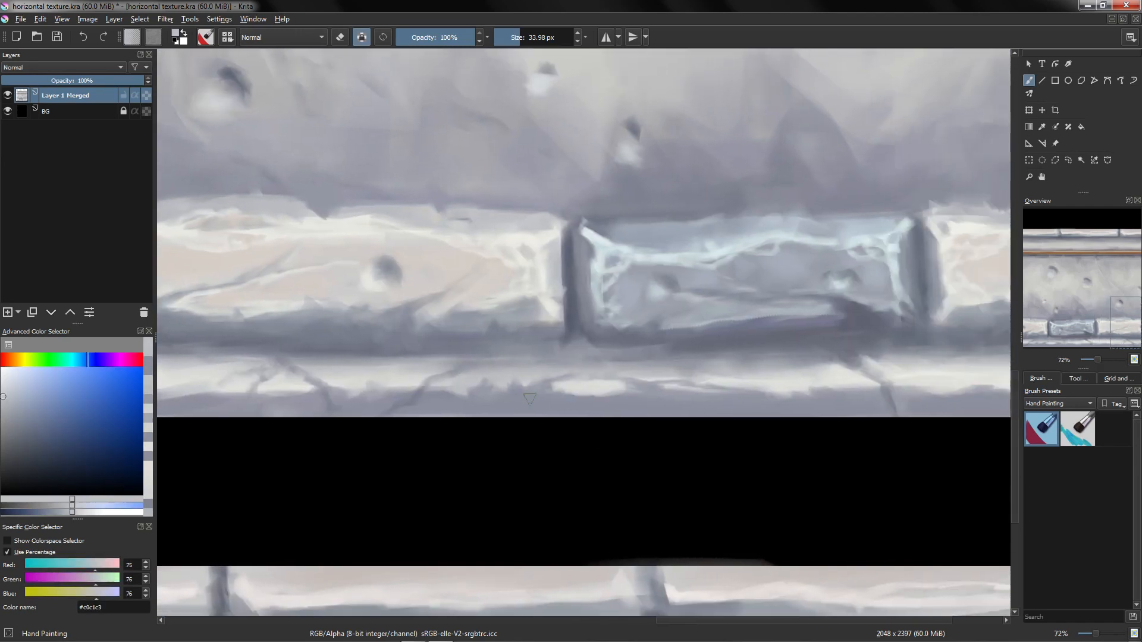
# Step: Paint long cracks and shading across the ledge below the bricks
pyautogui.moveTo(490, 401); pyautogui.dragTo(355, 369)
pyautogui.keyDown('ctrl'); pyautogui.click(468, 389); pyautogui.keyUp('ctrl')
pyautogui.keyDown('ctrl'); pyautogui.click(783, 366); pyautogui.keyUp('ctrl')
pyautogui.moveTo(784, 362); pyautogui.dragTo(775, 398)
pyautogui.moveTo(775, 399); pyautogui.dragTo(618, 319)
pyautogui.keyDown('ctrl'); pyautogui.click(478, 429); pyautogui.keyUp('ctrl')
pyautogui.moveTo(476, 492); pyautogui.dragTo(497, 461)
pyautogui.moveTo(497, 461); pyautogui.dragTo(483, 389)
pyautogui.scroll(-2, 511, 389)
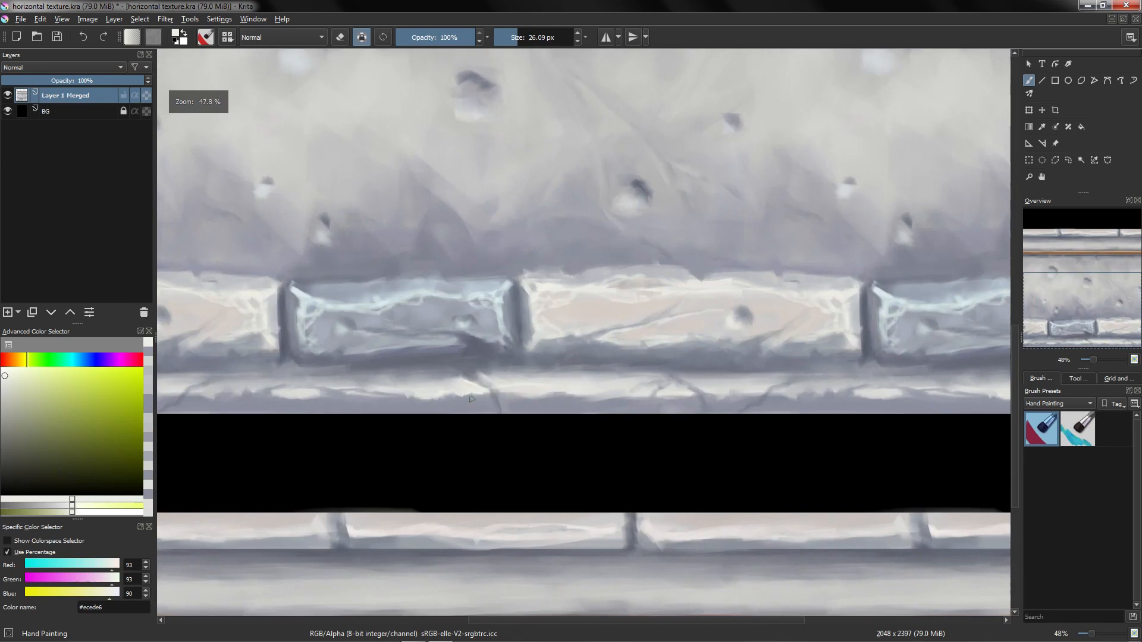
pyautogui.keyDown('ctrl'); pyautogui.click(535, 394); pyautogui.keyUp('ctrl')
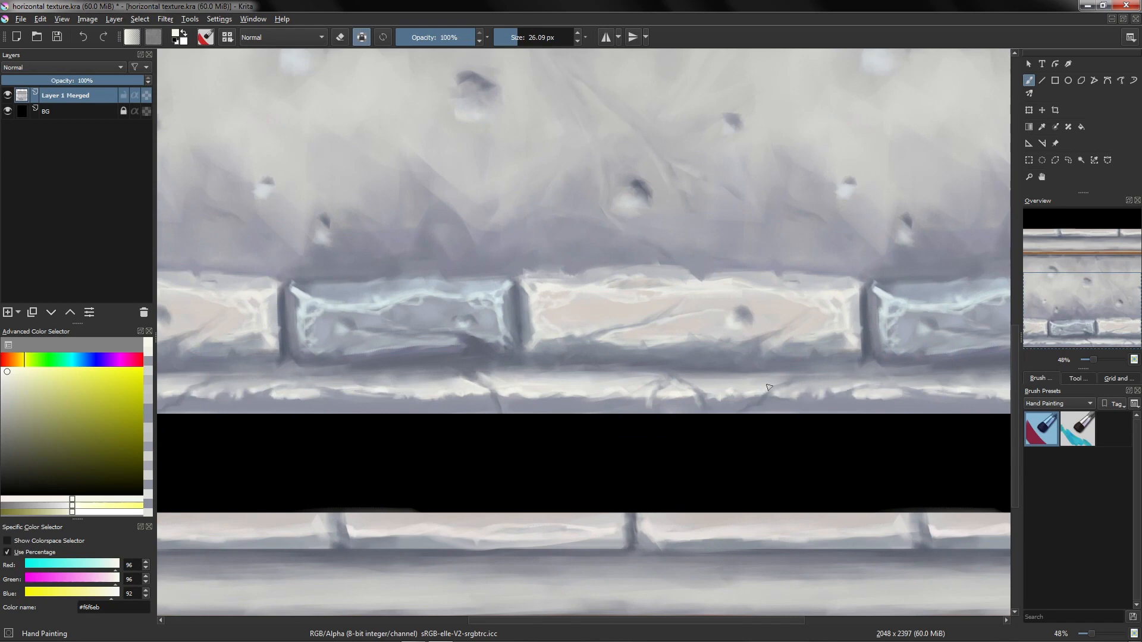
# Step: Highlight the ledge's right section, then switch to a dark blue-grey and paint shadows along it
pyautogui.moveTo(706, 403)
pyautogui.mouseDown()
pyautogui.moveTo(783, 436)
pyautogui.moveTo(803, 398)
pyautogui.moveTo(788, 422)
pyautogui.mouseUp()
pyautogui.keyDown('ctrl'); pyautogui.click(809, 407); pyautogui.keyUp('ctrl')
pyautogui.click(24, 428)
pyautogui.click(95, 362)
pyautogui.moveTo(787, 420); pyautogui.dragTo(858, 417)
pyautogui.moveTo(862, 418)
pyautogui.mouseDown()
pyautogui.moveTo(779, 422)
pyautogui.moveTo(842, 424)
pyautogui.mouseUp()
pyautogui.moveTo(831, 429); pyautogui.dragTo(696, 427)
pyautogui.moveTo(743, 436); pyautogui.dragTo(746, 454)
pyautogui.keyDown('shift'); pyautogui.moveTo(762, 431); pyautogui.dragTo(816, 432); pyautogui.keyUp('shift')
pyautogui.moveTo(771, 435); pyautogui.dragTo(784, 438)
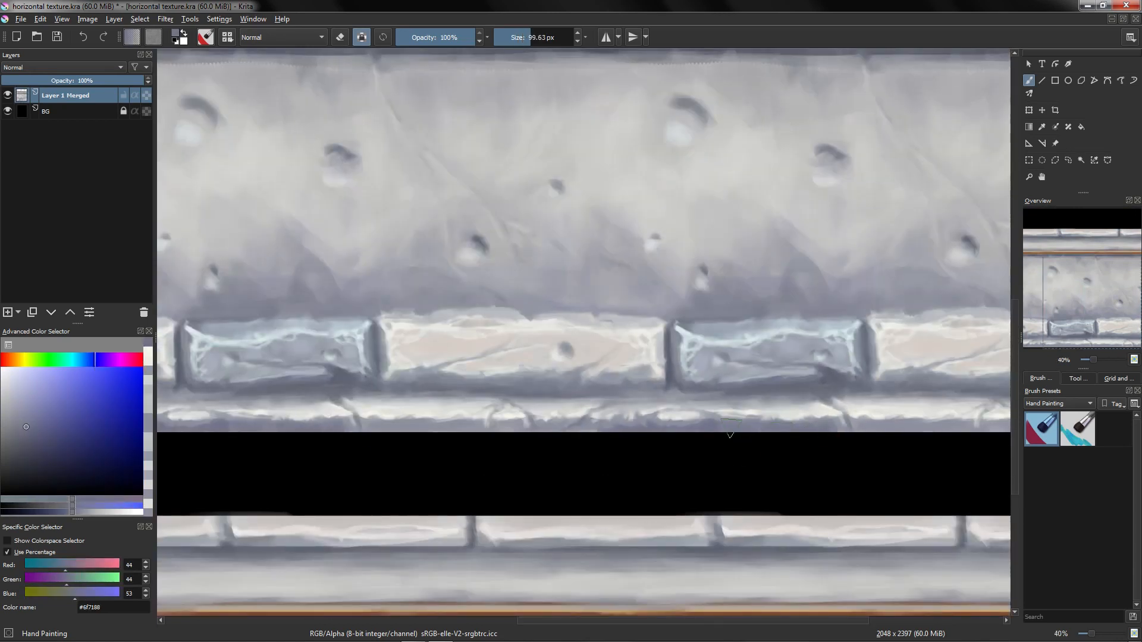
# Step: Pick a dark blue-grey and paint shadow strokes along the ledge beneath the brick row
pyautogui.click(92, 359)
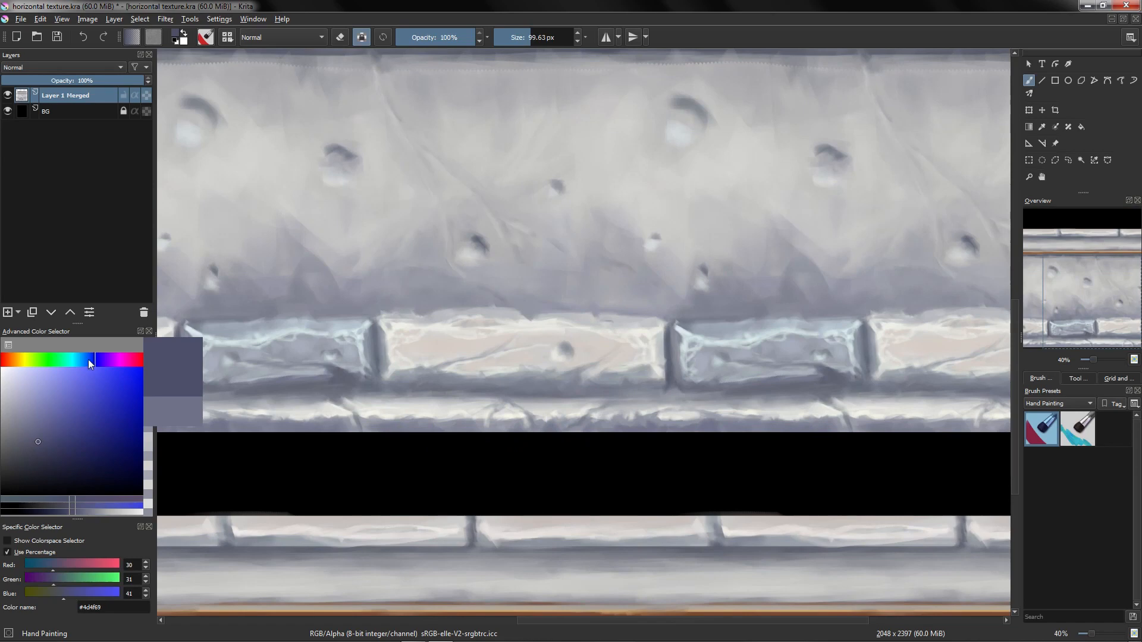
pyautogui.click(38, 442)
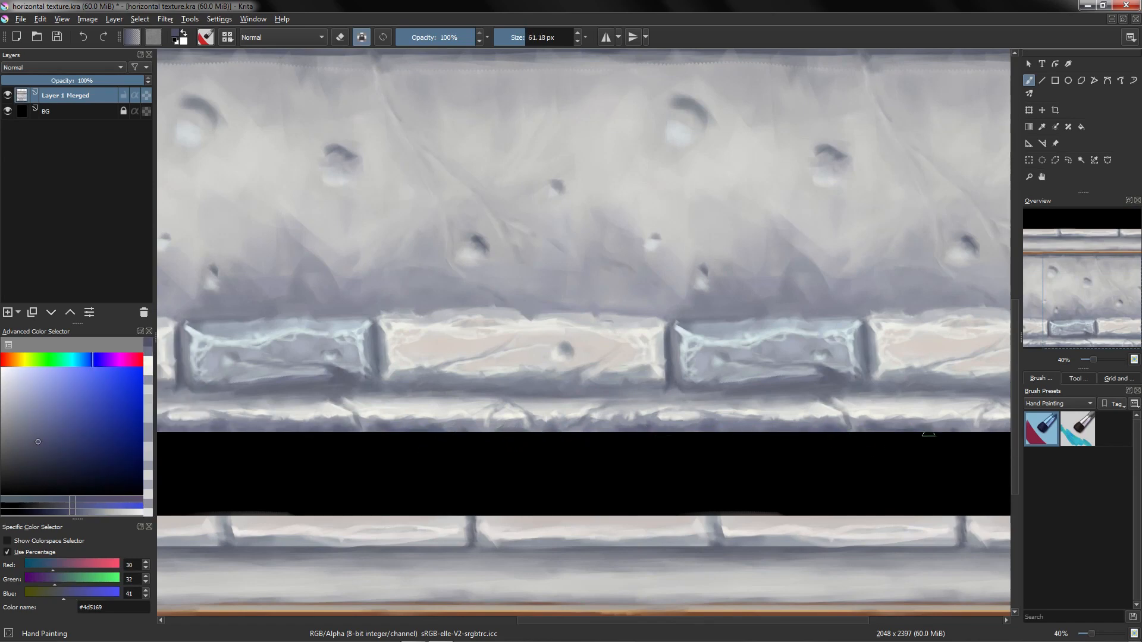
pyautogui.moveTo(949, 428); pyautogui.dragTo(964, 427)
pyautogui.moveTo(465, 440); pyautogui.dragTo(466, 472)
pyautogui.moveTo(525, 438)
pyautogui.mouseDown()
pyautogui.moveTo(523, 478)
pyautogui.moveTo(531, 412)
pyautogui.mouseUp()
pyautogui.moveTo(545, 419)
pyautogui.mouseDown()
pyautogui.moveTo(559, 448)
pyautogui.moveTo(532, 420)
pyautogui.mouseUp()
pyautogui.keyDown('ctrl'); pyautogui.click(524, 440); pyautogui.keyUp('ctrl')
pyautogui.keyDown('shift'); pyautogui.moveTo(523, 436); pyautogui.dragTo(495, 430); pyautogui.keyUp('shift')
pyautogui.keyDown('ctrl'); pyautogui.click(513, 420); pyautogui.keyUp('ctrl')
pyautogui.keyDown('ctrl'); pyautogui.click(507, 435); pyautogui.keyUp('ctrl')
pyautogui.keyDown('ctrl'); pyautogui.click(521, 417); pyautogui.keyUp('ctrl')
pyautogui.keyDown('ctrl'); pyautogui.moveTo(500, 433); pyautogui.dragTo(522, 466); pyautogui.keyUp('ctrl')
pyautogui.moveTo(605, 455)
pyautogui.keyDown('shift'); pyautogui.mouseDown()
pyautogui.moveTo(708, 294)
pyautogui.moveTo(708, 313)
pyautogui.mouseUp(); pyautogui.keyUp('shift')
pyautogui.moveTo(684, 333)
pyautogui.keyDown('ctrl'); pyautogui.mouseDown()
pyautogui.moveTo(690, 280)
pyautogui.moveTo(701, 297)
pyautogui.mouseUp(); pyautogui.keyUp('ctrl')
# Step: Lower the brush opacity to 54% and paint vertical shading strokes across the wall and brick joint, saving the file
pyautogui.moveTo(464, 37); pyautogui.dragTo(439, 37)
pyautogui.keyDown('ctrl'); pyautogui.click(681, 279); pyautogui.keyUp('ctrl')
pyautogui.moveTo(690, 255); pyautogui.dragTo(693, 407)
pyautogui.moveTo(684, 192)
pyautogui.mouseDown()
pyautogui.moveTo(684, 313)
pyautogui.moveTo(693, 295)
pyautogui.mouseUp()
pyautogui.keyDown('ctrl'); pyautogui.click(696, 294); pyautogui.keyUp('ctrl')
pyautogui.moveTo(694, 345)
pyautogui.mouseDown()
pyautogui.moveTo(695, 274)
pyautogui.moveTo(692, 411)
pyautogui.mouseUp()
pyautogui.moveTo(694, 231); pyautogui.dragTo(686, 430)
pyautogui.press('5')
pyautogui.keyDown('ctrl'); pyautogui.moveTo(645, 372); pyautogui.dragTo(613, 298); pyautogui.keyUp('ctrl')
pyautogui.hotkey('ctrl', 's')
pyautogui.moveTo(650, 332); pyautogui.dragTo(621, 325)
pyautogui.keyDown('ctrl'); pyautogui.moveTo(599, 313); pyautogui.dragTo(588, 298); pyautogui.keyUp('ctrl')
pyautogui.keyDown('ctrl'); pyautogui.click(633, 316); pyautogui.keyUp('ctrl')
pyautogui.moveTo(565, 310)
pyautogui.mouseDown()
pyautogui.moveTo(641, 297)
pyautogui.moveTo(644, 313)
pyautogui.mouseUp()
pyautogui.keyDown('ctrl'); pyautogui.click(634, 316); pyautogui.keyUp('ctrl')
pyautogui.keyDown('ctrl'); pyautogui.click(677, 207); pyautogui.keyUp('ctrl')
pyautogui.keyDown('shift'); pyautogui.moveTo(652, 427); pyautogui.dragTo(650, 427); pyautogui.keyUp('shift')
pyautogui.moveTo(645, 428); pyautogui.dragTo(651, 428)
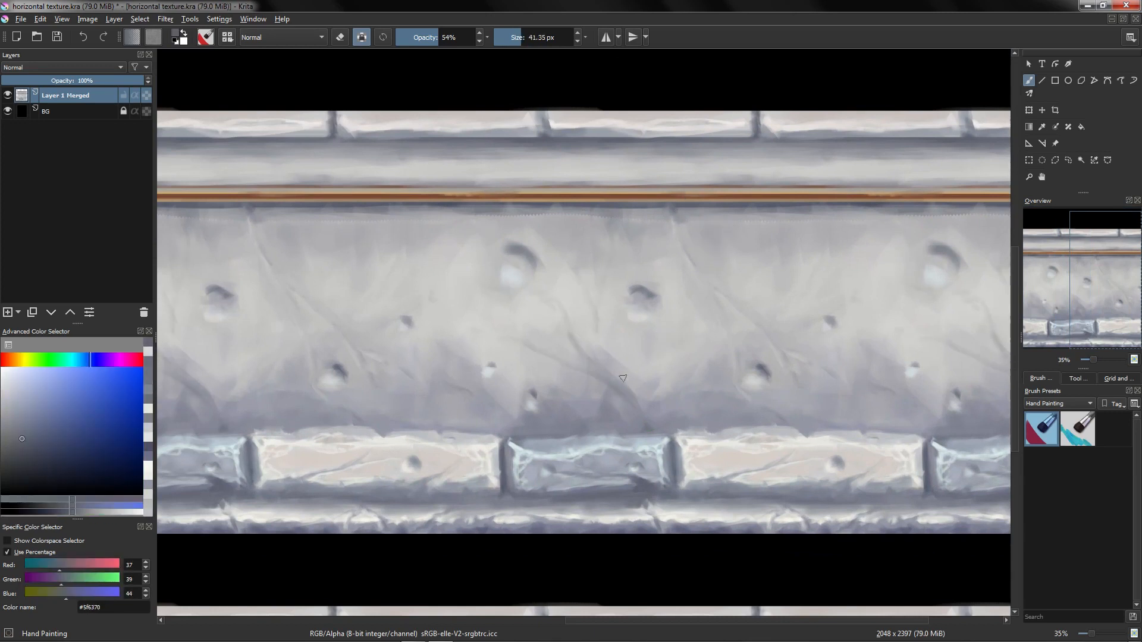
# Step: Blend light grey strokes across the pitted stone wall surface between the brick rows
pyautogui.moveTo(844, 391); pyautogui.dragTo(756, 437)
pyautogui.keyDown('ctrl'); pyautogui.moveTo(737, 330); pyautogui.dragTo(747, 279); pyautogui.keyUp('ctrl')
pyautogui.keyDown('ctrl'); pyautogui.click(758, 270); pyautogui.keyUp('ctrl')
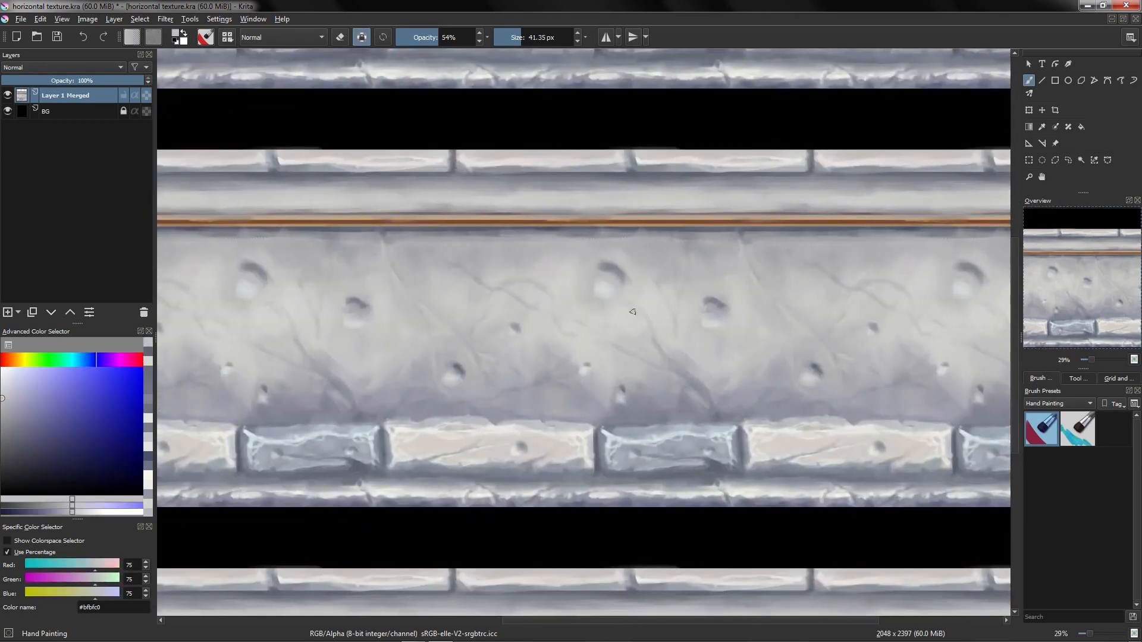
pyautogui.moveTo(488, 293); pyautogui.dragTo(567, 326)
pyautogui.keyDown('ctrl'); pyautogui.click(621, 364); pyautogui.keyUp('ctrl')
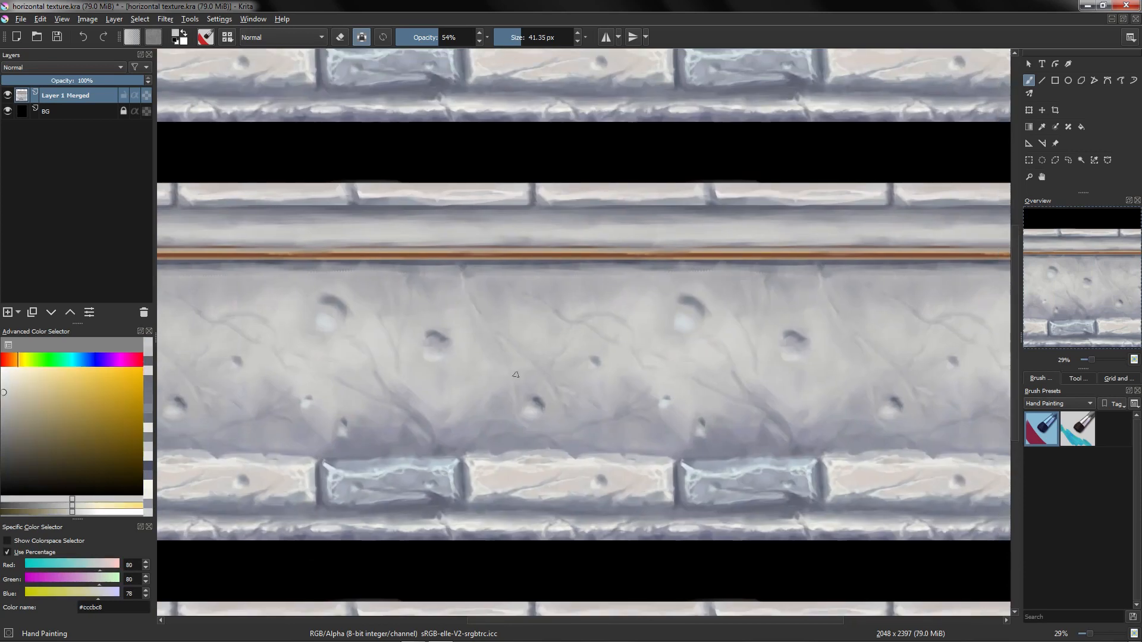
pyautogui.moveTo(458, 336)
pyautogui.keyDown('ctrl'); pyautogui.mouseDown()
pyautogui.moveTo(533, 378)
pyautogui.moveTo(550, 298)
pyautogui.mouseUp(); pyautogui.keyUp('ctrl')
pyautogui.keyDown('ctrl'); pyautogui.click(562, 367); pyautogui.keyUp('ctrl')
pyautogui.keyDown('shift'); pyautogui.moveTo(547, 351); pyautogui.dragTo(551, 351); pyautogui.keyUp('shift')
pyautogui.keyDown('ctrl'); pyautogui.click(533, 313); pyautogui.keyUp('ctrl')
pyautogui.keyDown('ctrl'); pyautogui.click(539, 325); pyautogui.keyUp('ctrl')
pyautogui.keyDown('ctrl'); pyautogui.click(491, 325); pyautogui.keyUp('ctrl')
pyautogui.keyDown('shift'); pyautogui.moveTo(506, 289); pyautogui.dragTo(566, 294); pyautogui.keyUp('shift')
pyautogui.keyDown('ctrl'); pyautogui.click(554, 245); pyautogui.keyUp('ctrl')
pyautogui.keyDown('ctrl'); pyautogui.click(538, 283); pyautogui.keyUp('ctrl')
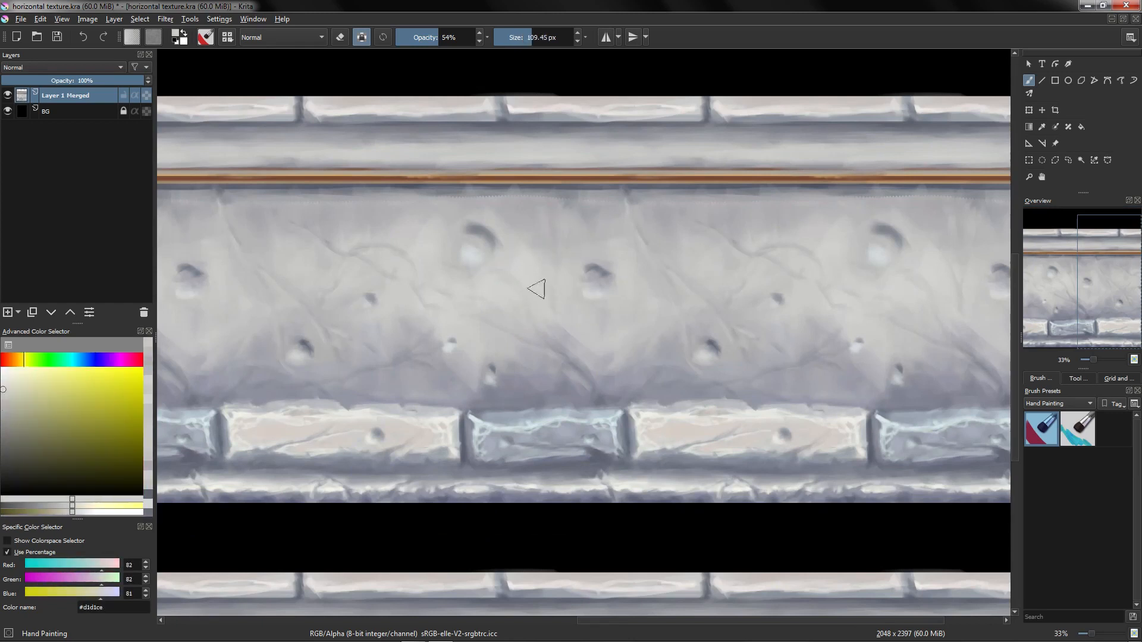
# Step: Paint pale grey highlights over the upper part of the pitted wall
pyautogui.keyDown('ctrl'); pyautogui.click(507, 317); pyautogui.keyUp('ctrl')
pyautogui.moveTo(440, 297); pyautogui.dragTo(523, 313)
pyautogui.keyDown('ctrl'); pyautogui.click(463, 256); pyautogui.keyUp('ctrl')
pyautogui.keyDown('ctrl'); pyautogui.click(502, 291); pyautogui.keyUp('ctrl')
pyautogui.moveTo(463, 256)
pyautogui.mouseDown()
pyautogui.moveTo(499, 285)
pyautogui.moveTo(492, 307)
pyautogui.mouseUp()
pyautogui.keyDown('ctrl'); pyautogui.click(496, 276); pyautogui.keyUp('ctrl')
pyautogui.keyDown('ctrl'); pyautogui.click(445, 274); pyautogui.keyUp('ctrl')
pyautogui.keyDown('ctrl'); pyautogui.click(499, 326); pyautogui.keyUp('ctrl')
pyautogui.keyDown('ctrl'); pyautogui.click(427, 262); pyautogui.keyUp('ctrl')
pyautogui.keyDown('ctrl'); pyautogui.click(438, 280); pyautogui.keyUp('ctrl')
pyautogui.moveTo(427, 262)
pyautogui.mouseDown()
pyautogui.moveTo(411, 258)
pyautogui.moveTo(554, 263)
pyautogui.mouseUp()
pyautogui.keyDown('ctrl'); pyautogui.click(387, 257); pyautogui.keyUp('ctrl')
# Step: Switch to a darker grey and shade the lower wall just above the bricks
pyautogui.keyDown('ctrl'); pyautogui.click(617, 370); pyautogui.keyUp('ctrl')
pyautogui.moveTo(649, 400); pyautogui.dragTo(687, 386)
pyautogui.keyDown('ctrl'); pyautogui.click(668, 349); pyautogui.keyUp('ctrl')
pyautogui.keyDown('ctrl'); pyautogui.click(661, 379); pyautogui.keyUp('ctrl')
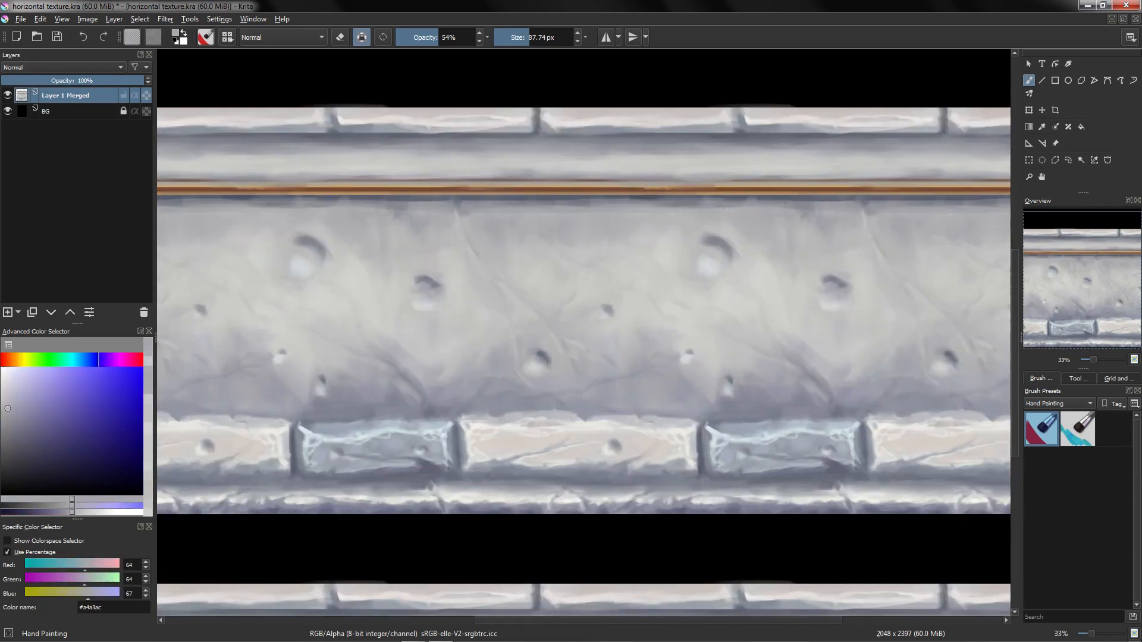
pyautogui.keyDown('ctrl'); pyautogui.click(653, 386); pyautogui.keyUp('ctrl')
pyautogui.moveTo(458, 379); pyautogui.dragTo(516, 381)
pyautogui.keyDown('ctrl'); pyautogui.click(470, 384); pyautogui.keyUp('ctrl')
pyautogui.click(460, 389)
pyautogui.keyDown('ctrl'); pyautogui.click(457, 399); pyautogui.keyUp('ctrl')
pyautogui.keyDown('ctrl'); pyautogui.click(457, 364); pyautogui.keyUp('ctrl')
pyautogui.keyDown('ctrl'); pyautogui.click(453, 359); pyautogui.keyUp('ctrl')
pyautogui.moveTo(391, 337); pyautogui.dragTo(434, 347)
pyautogui.moveTo(612, 347)
pyautogui.mouseDown()
pyautogui.moveTo(548, 336)
pyautogui.moveTo(525, 346)
pyautogui.moveTo(593, 355)
pyautogui.mouseUp()
pyautogui.keyDown('ctrl'); pyautogui.click(543, 309); pyautogui.keyUp('ctrl')
pyautogui.keyDown('ctrl'); pyautogui.click(571, 345); pyautogui.keyUp('ctrl')
pyautogui.keyDown('ctrl'); pyautogui.click(605, 378); pyautogui.keyUp('ctrl')
pyautogui.keyDown('ctrl'); pyautogui.click(578, 322); pyautogui.keyUp('ctrl')
pyautogui.keyDown('ctrl'); pyautogui.click(484, 247); pyautogui.keyUp('ctrl')
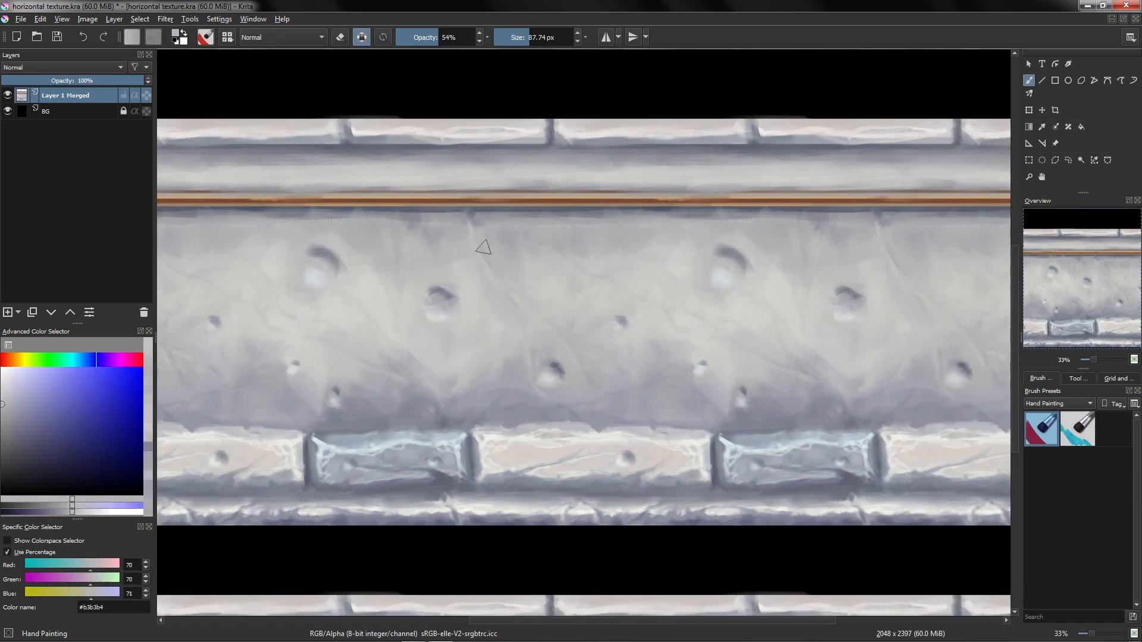
# Step: Blend mid-grey strokes over the wall's centre to soften the shading
pyautogui.keyDown('ctrl'); pyautogui.click(489, 271); pyautogui.keyUp('ctrl')
pyautogui.moveTo(538, 346); pyautogui.dragTo(543, 404)
pyautogui.moveTo(548, 326); pyautogui.dragTo(576, 329)
pyautogui.moveTo(545, 372); pyautogui.dragTo(540, 353)
pyautogui.moveTo(526, 337); pyautogui.dragTo(481, 229)
pyautogui.moveTo(590, 297); pyautogui.dragTo(603, 291)
pyautogui.keyDown('ctrl'); pyautogui.click(607, 281); pyautogui.keyUp('ctrl')
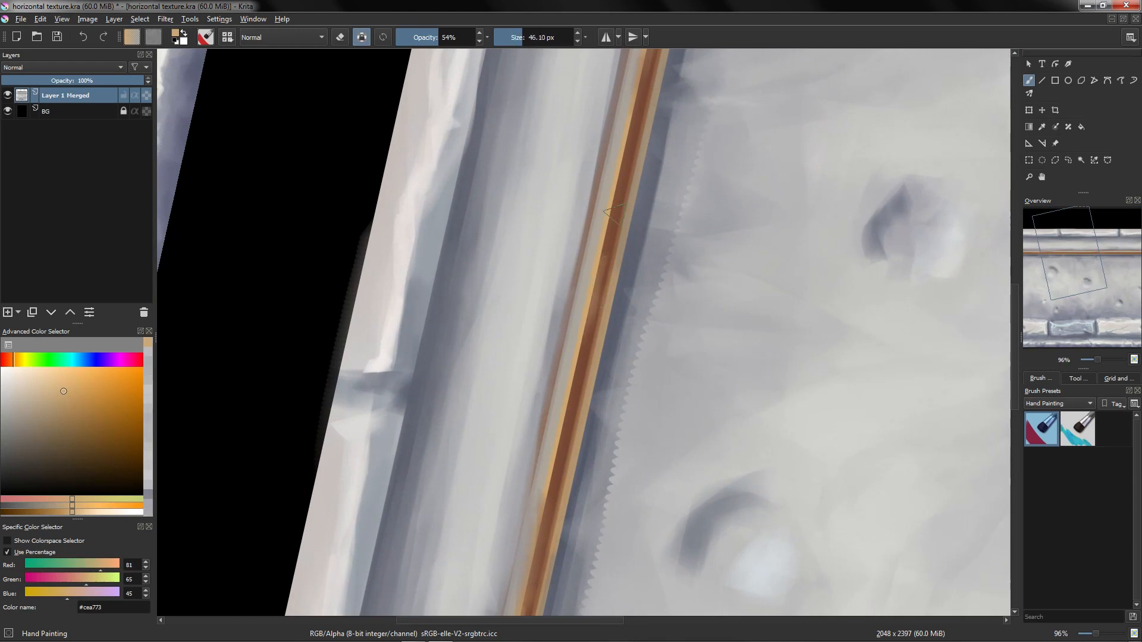
# Step: Paint warm orange highlights along the narrow copper strip at the top of the ledge
pyautogui.moveTo(589, 300); pyautogui.dragTo(615, 219)
pyautogui.keyDown('ctrl'); pyautogui.click(598, 306); pyautogui.keyUp('ctrl')
pyautogui.moveTo(591, 255); pyautogui.dragTo(621, 134)
pyautogui.moveTo(617, 214); pyautogui.dragTo(573, 388)
pyautogui.keyDown('ctrl'); pyautogui.click(596, 279); pyautogui.keyUp('ctrl')
pyautogui.moveTo(600, 271)
pyautogui.mouseDown()
pyautogui.moveTo(594, 297)
pyautogui.moveTo(624, 160)
pyautogui.mouseUp()
pyautogui.moveTo(563, 438)
pyautogui.mouseDown()
pyautogui.moveTo(617, 210)
pyautogui.moveTo(571, 472)
pyautogui.mouseUp()
pyautogui.keyDown('ctrl'); pyautogui.click(617, 209); pyautogui.keyUp('ctrl')
pyautogui.keyDown('ctrl'); pyautogui.click(602, 287); pyautogui.keyUp('ctrl')
pyautogui.moveTo(604, 281); pyautogui.dragTo(631, 145)
pyautogui.moveTo(625, 180)
pyautogui.mouseDown()
pyautogui.moveTo(613, 228)
pyautogui.moveTo(608, 188)
pyautogui.mouseUp()
pyautogui.keyDown('ctrl'); pyautogui.click(620, 179); pyautogui.keyUp('ctrl')
pyautogui.moveTo(624, 113); pyautogui.dragTo(589, 316)
pyautogui.keyDown('ctrl'); pyautogui.click(609, 262); pyautogui.keyUp('ctrl')
pyautogui.moveTo(608, 237); pyautogui.dragTo(588, 327)
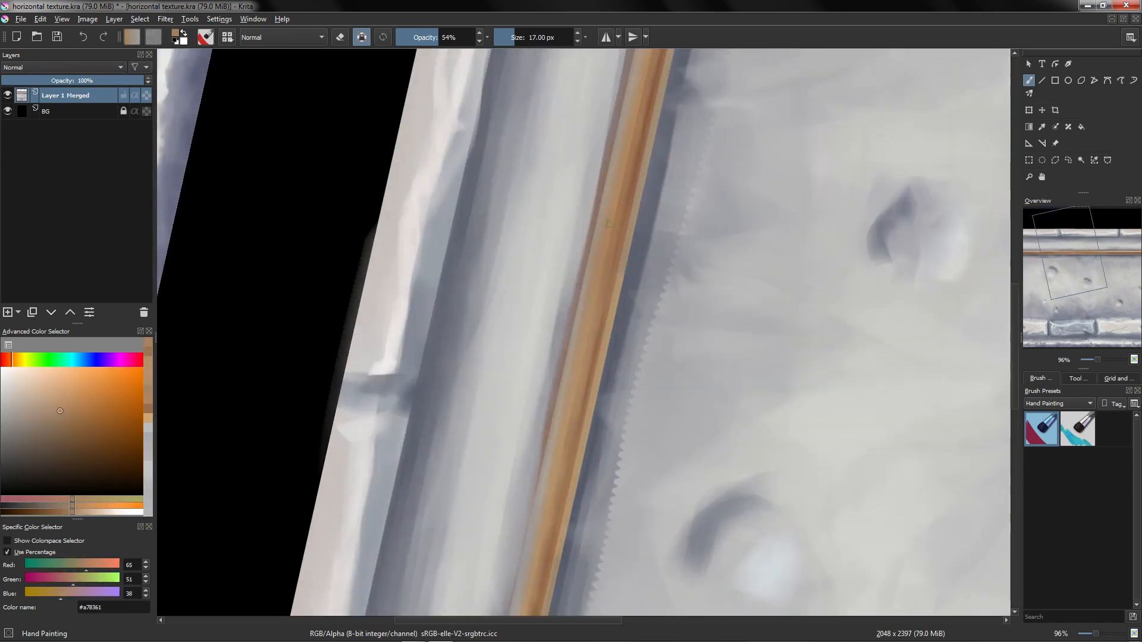
# Step: Sample browns and shade along the copper strip with long strokes
pyautogui.keyDown('ctrl'); pyautogui.click(600, 274); pyautogui.keyUp('ctrl')
pyautogui.moveTo(622, 212); pyautogui.dragTo(597, 331)
pyautogui.keyDown('ctrl'); pyautogui.click(602, 297); pyautogui.keyUp('ctrl')
pyautogui.moveTo(631, 132); pyautogui.dragTo(611, 280)
pyautogui.keyDown('ctrl'); pyautogui.click(611, 244); pyautogui.keyUp('ctrl')
pyautogui.keyDown('ctrl'); pyautogui.click(606, 289); pyautogui.keyUp('ctrl')
pyautogui.keyDown('ctrl'); pyautogui.click(618, 229); pyautogui.keyUp('ctrl')
pyautogui.keyDown('ctrl'); pyautogui.click(617, 240); pyautogui.keyUp('ctrl')
pyautogui.moveTo(616, 235); pyautogui.dragTo(592, 327)
pyautogui.keyDown('ctrl'); pyautogui.click(602, 273); pyautogui.keyUp('ctrl')
pyautogui.moveTo(608, 263); pyautogui.dragTo(587, 348)
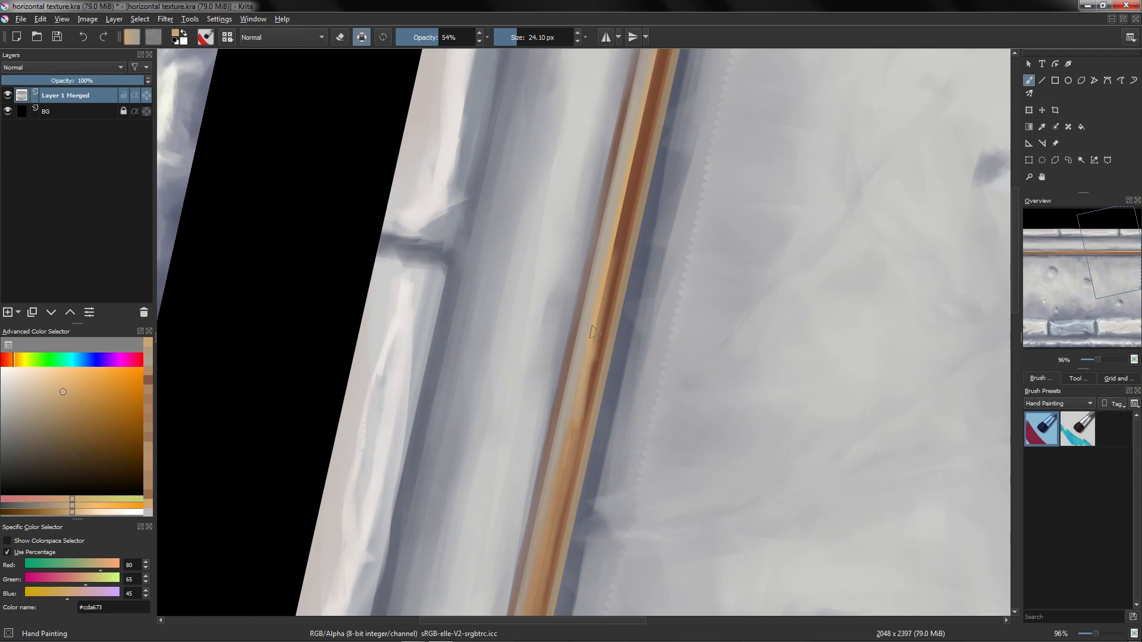
pyautogui.keyDown('ctrl'); pyautogui.click(616, 219); pyautogui.keyUp('ctrl')
pyautogui.moveTo(629, 180)
pyautogui.mouseDown()
pyautogui.moveTo(607, 279)
pyautogui.moveTo(609, 225)
pyautogui.mouseUp()
pyautogui.moveTo(625, 189); pyautogui.dragTo(606, 271)
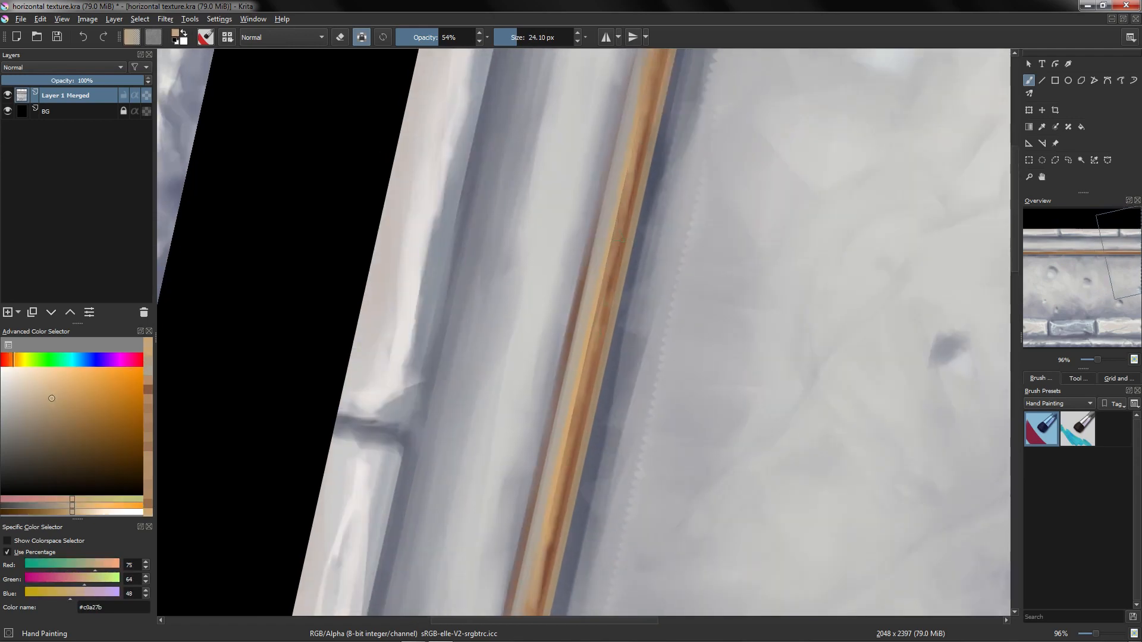
pyautogui.keyDown('ctrl'); pyautogui.click(610, 278); pyautogui.keyUp('ctrl')
pyautogui.moveTo(633, 104); pyautogui.dragTo(609, 301)
pyautogui.keyDown('ctrl'); pyautogui.click(609, 301); pyautogui.keyUp('ctrl')
# Step: Pick a dark brown and paint darker lines along the copper strip's edges
pyautogui.click(81, 438)
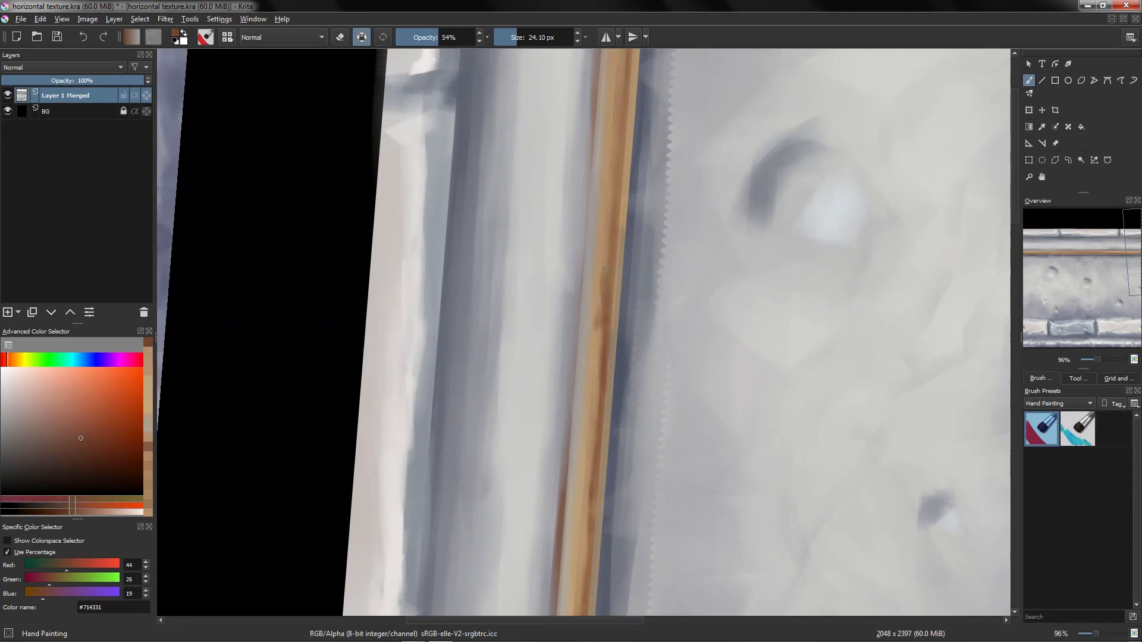
pyautogui.moveTo(615, 130); pyautogui.dragTo(596, 269)
pyautogui.moveTo(595, 461); pyautogui.dragTo(587, 147)
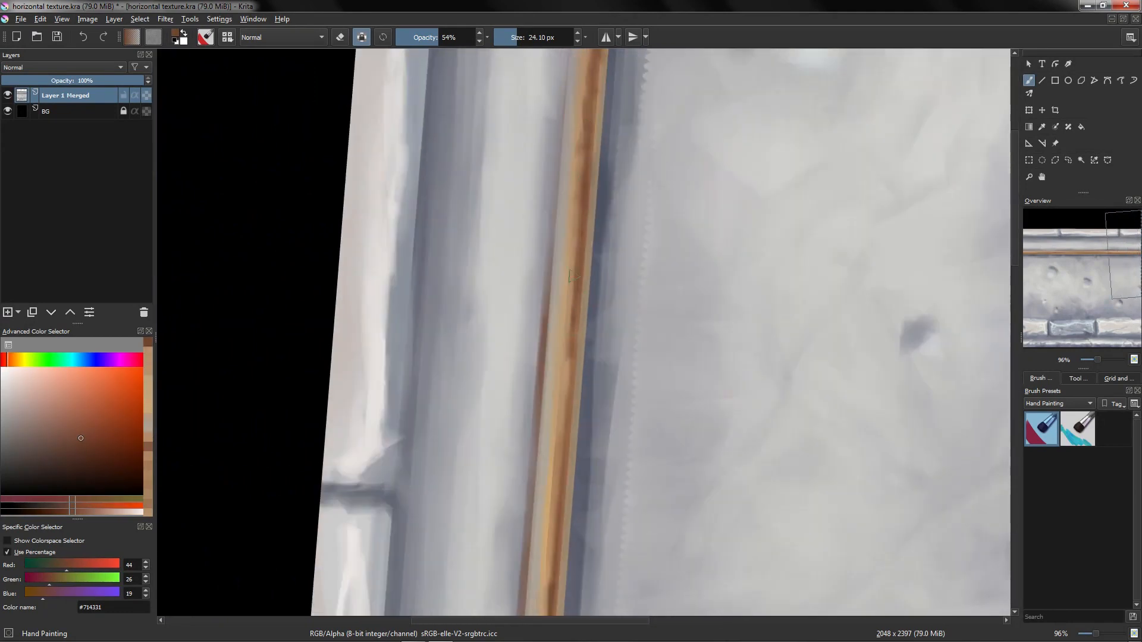
pyautogui.moveTo(573, 276); pyautogui.dragTo(606, 214)
pyautogui.moveTo(584, 418); pyautogui.dragTo(587, 306)
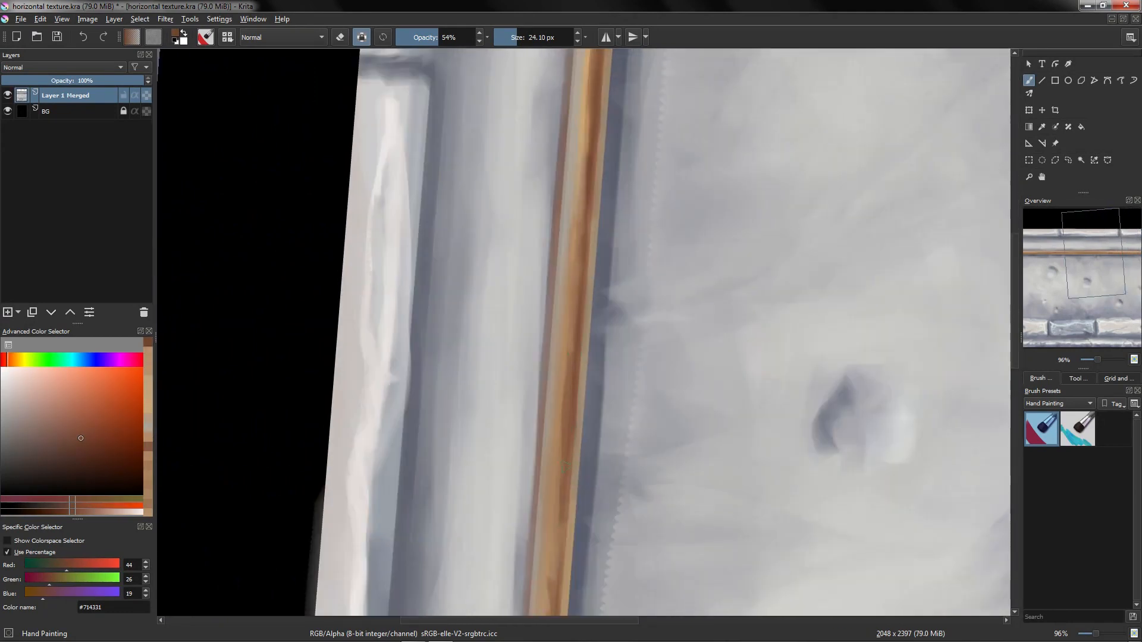
pyautogui.moveTo(568, 464); pyautogui.dragTo(592, 339)
pyautogui.moveTo(625, 282)
pyautogui.mouseDown()
pyautogui.moveTo(675, 365)
pyautogui.moveTo(604, 321)
pyautogui.moveTo(627, 369)
pyautogui.moveTo(612, 293)
pyautogui.moveTo(640, 265)
pyautogui.mouseUp()
pyautogui.keyDown('ctrl'); pyautogui.click(628, 369); pyautogui.keyUp('ctrl')
pyautogui.keyDown('ctrl'); pyautogui.click(617, 374); pyautogui.keyUp('ctrl')
pyautogui.moveTo(669, 334); pyautogui.dragTo(632, 304)
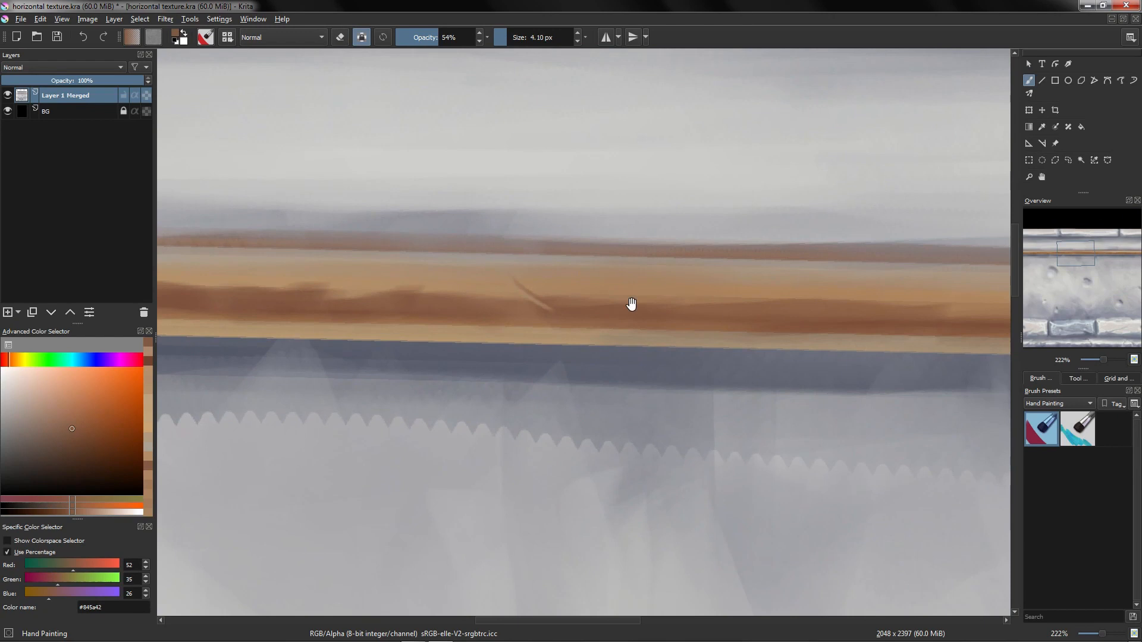
# Step: Paint small diagonal scratch marks into the copper strip, undoing one stroke
pyautogui.scroll(1, 613, 293)
pyautogui.click(521, 290)
pyautogui.scroll(2, 520, 290)
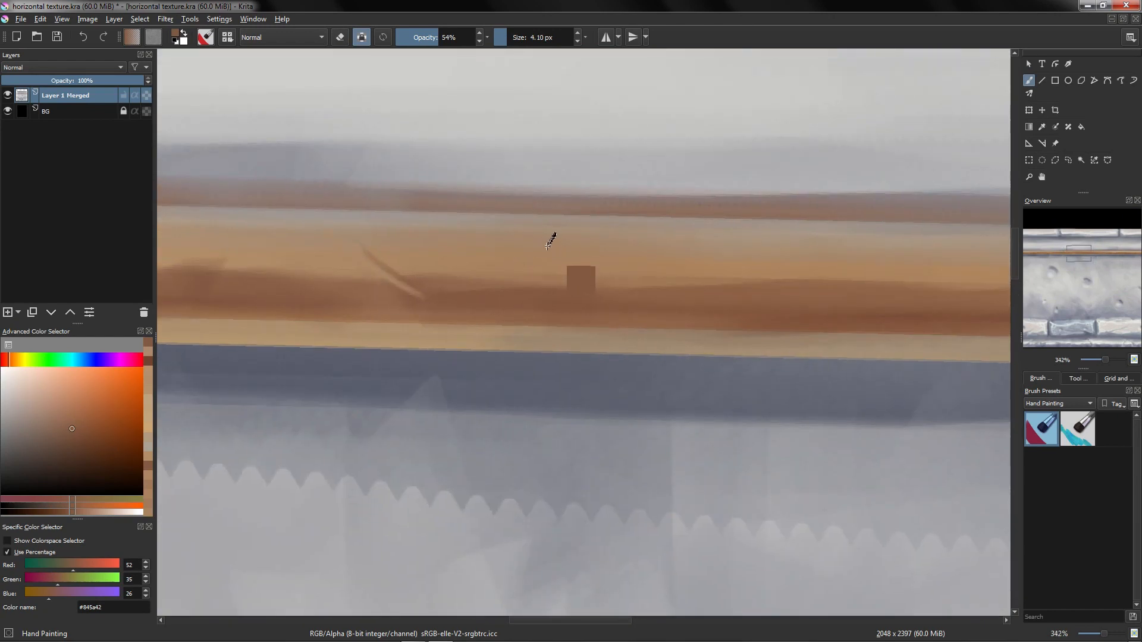
pyautogui.keyDown('ctrl'); pyautogui.click(548, 244); pyautogui.keyUp('ctrl')
pyautogui.hotkey('ctrl', 'z')
pyautogui.moveTo(575, 296); pyautogui.dragTo(539, 278)
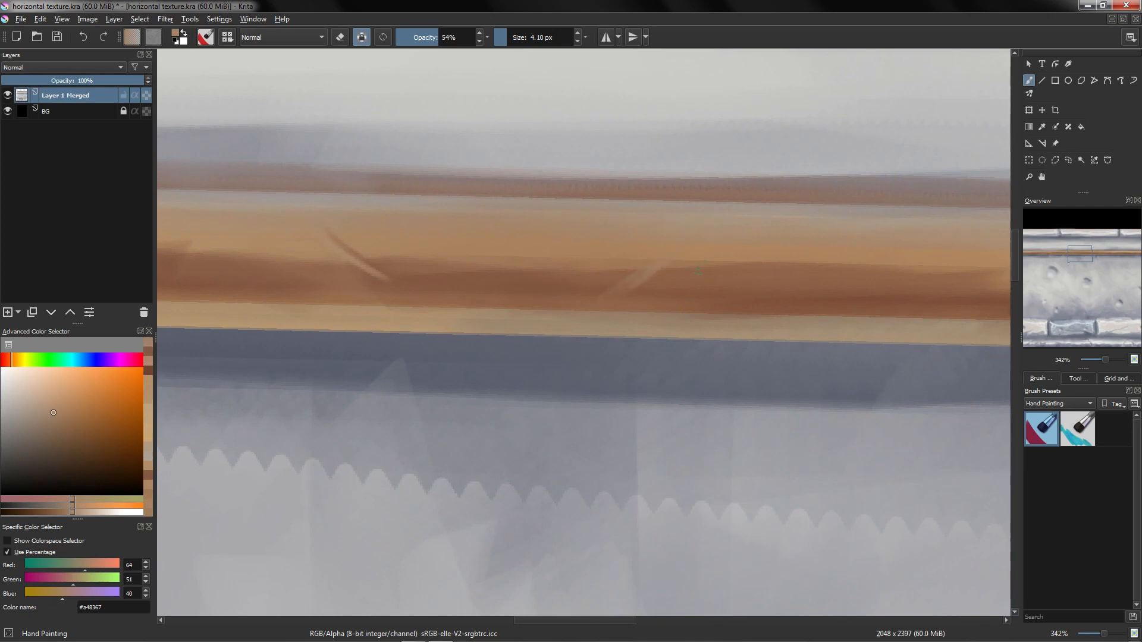
pyautogui.keyDown('ctrl'); pyautogui.click(658, 289); pyautogui.keyUp('ctrl')
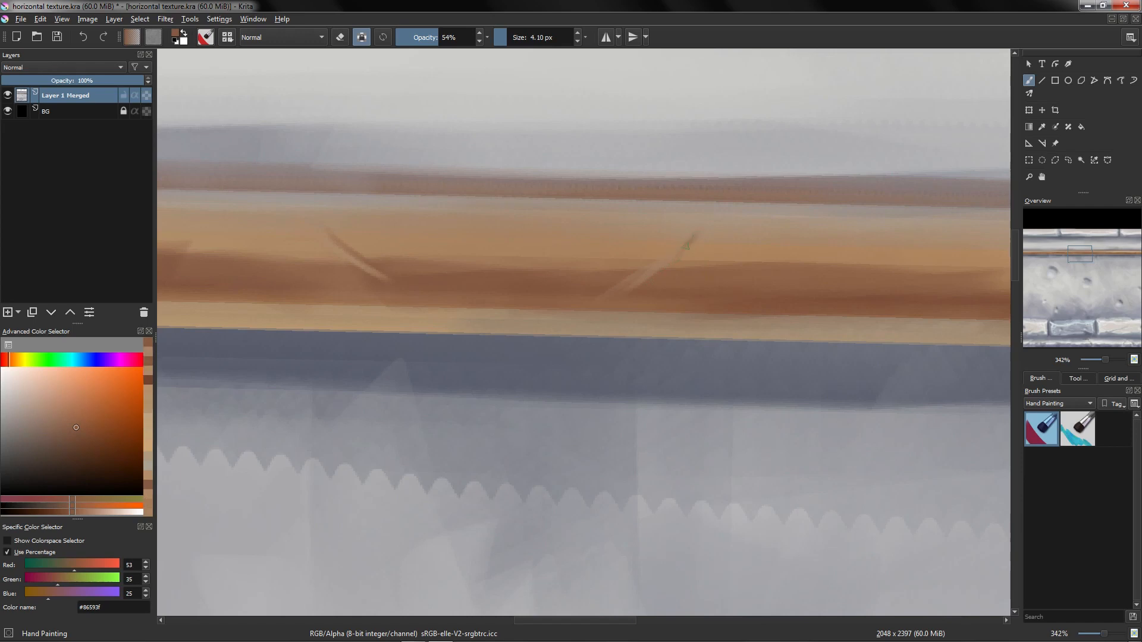
pyautogui.moveTo(631, 292)
pyautogui.mouseDown()
pyautogui.moveTo(604, 381)
pyautogui.moveTo(569, 311)
pyautogui.moveTo(645, 334)
pyautogui.moveTo(594, 293)
pyautogui.mouseUp()
# Step: Draw an arrow pointing at the strip's upper edge and add a brown scratch stroke, undoing the last mark
pyautogui.moveTo(786, 122); pyautogui.dragTo(679, 225)
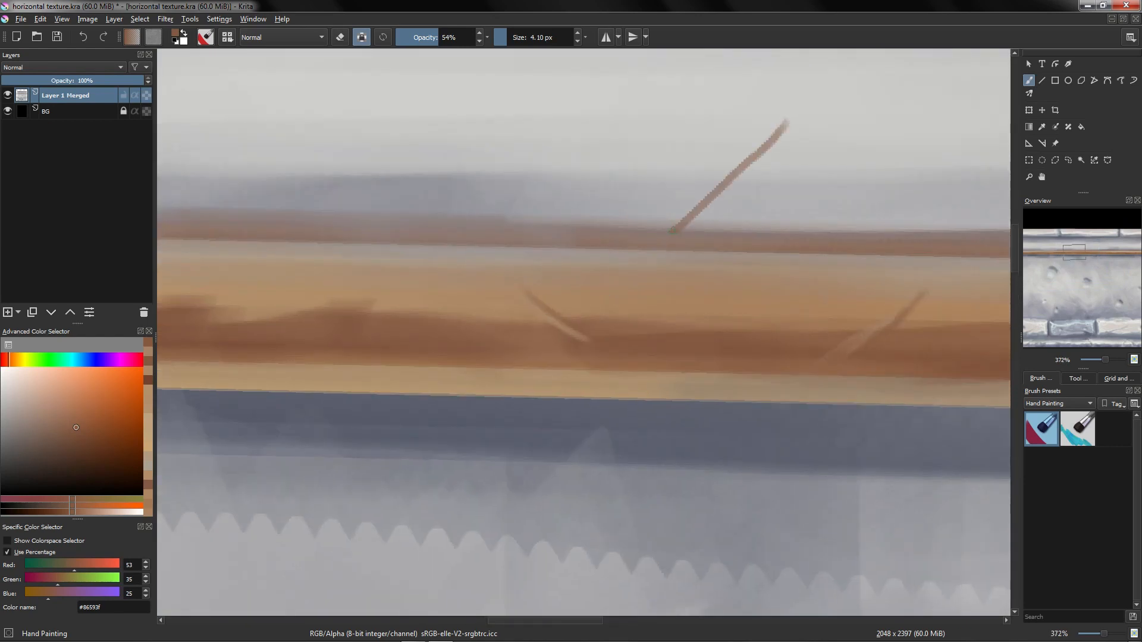
pyautogui.keyDown('ctrl'); pyautogui.click(559, 317); pyautogui.keyUp('ctrl')
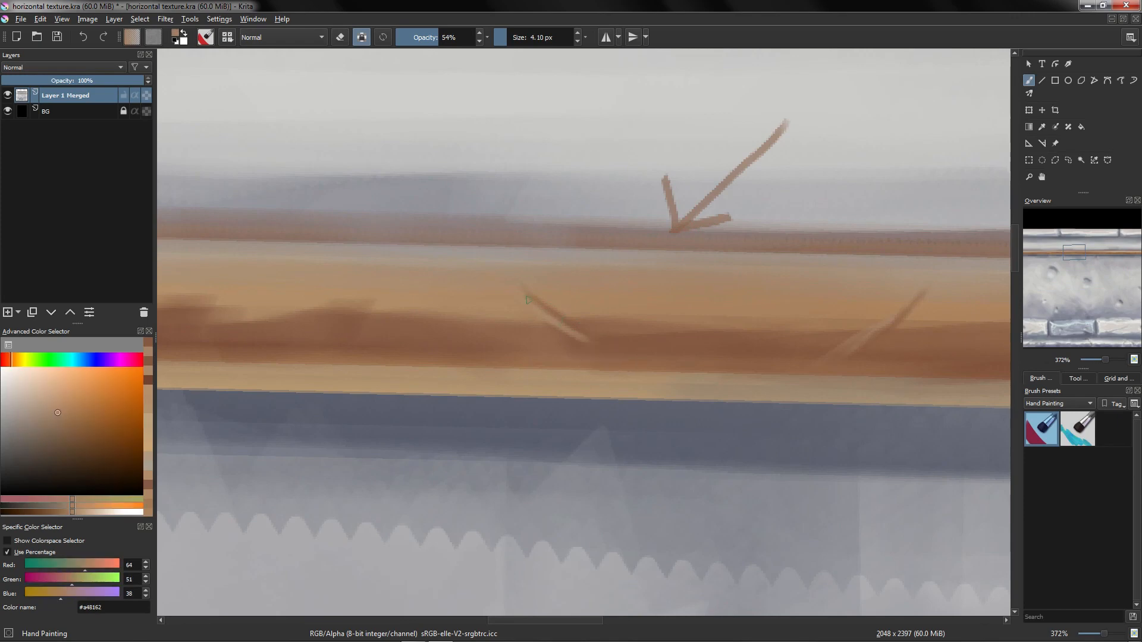
pyautogui.moveTo(573, 324); pyautogui.dragTo(659, 314)
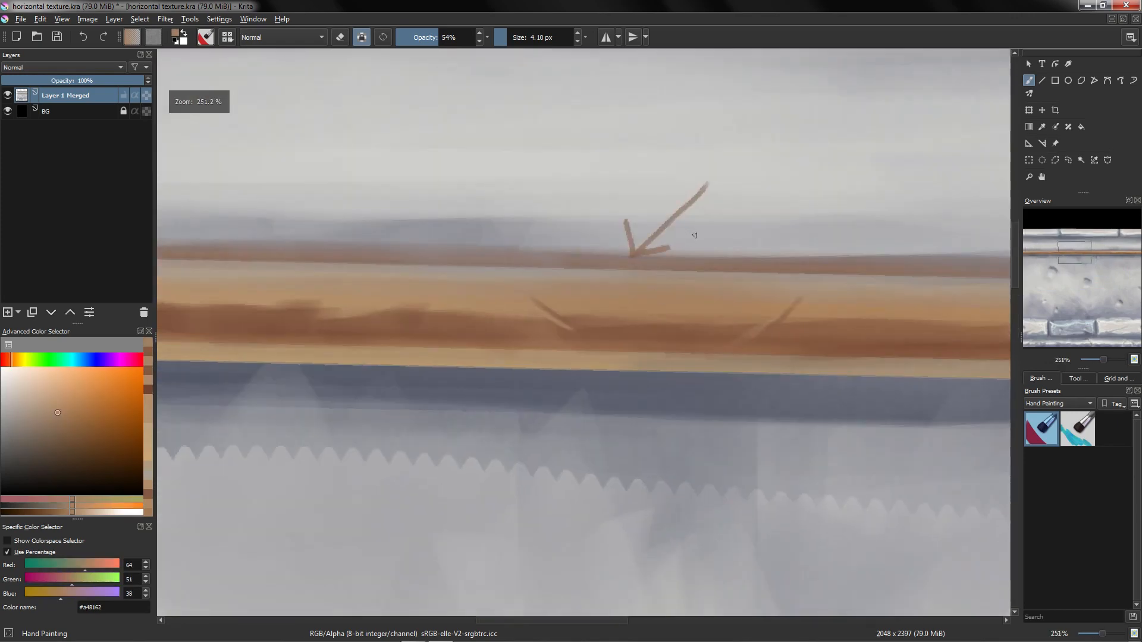
pyautogui.keyDown('ctrl'); pyautogui.click(677, 193); pyautogui.keyUp('ctrl')
pyautogui.hotkey('ctrl', 'z')
# Step: Reset the view rotation and add more brown scratch details along the copper strip
pyautogui.moveTo(674, 296)
pyautogui.mouseDown()
pyautogui.moveTo(663, 421)
pyautogui.moveTo(658, 273)
pyautogui.moveTo(601, 351)
pyautogui.moveTo(599, 335)
pyautogui.mouseUp()
pyautogui.press('5')
pyautogui.keyDown('ctrl'); pyautogui.click(637, 324); pyautogui.keyUp('ctrl')
pyautogui.keyDown('ctrl'); pyautogui.click(593, 326); pyautogui.keyUp('ctrl')
pyautogui.keyDown('ctrl'); pyautogui.click(594, 339); pyautogui.keyUp('ctrl')
pyautogui.moveTo(586, 339); pyautogui.dragTo(571, 413)
pyautogui.moveTo(490, 334); pyautogui.dragTo(490, 269)
pyautogui.keyDown('ctrl'); pyautogui.click(688, 350); pyautogui.keyUp('ctrl')
pyautogui.moveTo(688, 347); pyautogui.dragTo(708, 348)
pyautogui.keyDown('ctrl'); pyautogui.click(697, 336); pyautogui.keyUp('ctrl')
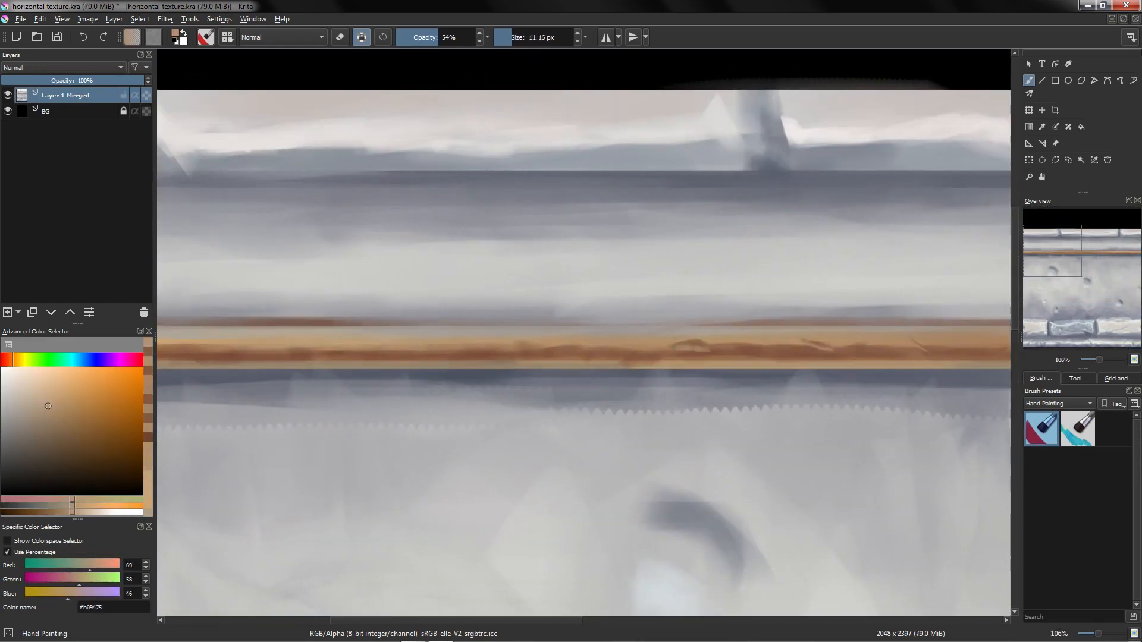
# Step: Paint more brown scratch marks across the copper strip
pyautogui.moveTo(665, 404); pyautogui.dragTo(665, 389)
pyautogui.keyDown('ctrl'); pyautogui.click(714, 331); pyautogui.keyUp('ctrl')
pyautogui.moveTo(714, 333); pyautogui.dragTo(709, 333)
pyautogui.moveTo(693, 339)
pyautogui.mouseDown()
pyautogui.moveTo(717, 340)
pyautogui.moveTo(668, 410)
pyautogui.moveTo(702, 339)
pyautogui.mouseUp()
pyautogui.keyDown('ctrl'); pyautogui.click(697, 335); pyautogui.keyUp('ctrl')
pyautogui.keyDown('ctrl'); pyautogui.click(684, 345); pyautogui.keyUp('ctrl')
pyautogui.moveTo(535, 365)
pyautogui.mouseDown()
pyautogui.moveTo(571, 369)
pyautogui.moveTo(579, 428)
pyautogui.moveTo(574, 349)
pyautogui.moveTo(523, 348)
pyautogui.moveTo(522, 364)
pyautogui.moveTo(499, 366)
pyautogui.mouseUp()
pyautogui.keyDown('ctrl'); pyautogui.click(537, 360); pyautogui.keyUp('ctrl')
pyautogui.keyDown('ctrl'); pyautogui.click(518, 370); pyautogui.keyUp('ctrl')
pyautogui.keyDown('ctrl'); pyautogui.click(506, 348); pyautogui.keyUp('ctrl')
pyautogui.moveTo(499, 357)
pyautogui.mouseDown()
pyautogui.moveTo(632, 352)
pyautogui.moveTo(743, 376)
pyautogui.moveTo(824, 350)
pyautogui.mouseUp()
pyautogui.keyDown('ctrl'); pyautogui.click(627, 351); pyautogui.keyUp('ctrl')
pyautogui.keyDown('ctrl'); pyautogui.click(693, 364); pyautogui.keyUp('ctrl')
pyautogui.keyDown('ctrl'); pyautogui.click(645, 331); pyautogui.keyUp('ctrl')
# Step: Add longer diagonal brown scratches through the middle of the copper strip
pyautogui.moveTo(645, 331); pyautogui.dragTo(889, 314)
pyautogui.keyDown('ctrl'); pyautogui.click(720, 350); pyautogui.keyUp('ctrl')
pyautogui.moveTo(720, 349); pyautogui.dragTo(833, 325)
pyautogui.keyDown('ctrl'); pyautogui.click(708, 305); pyautogui.keyUp('ctrl')
pyautogui.keyDown('ctrl'); pyautogui.click(705, 324); pyautogui.keyUp('ctrl')
pyautogui.moveTo(695, 305)
pyautogui.mouseDown()
pyautogui.moveTo(715, 321)
pyautogui.moveTo(773, 322)
pyautogui.moveTo(726, 315)
pyautogui.moveTo(757, 300)
pyautogui.moveTo(784, 329)
pyautogui.moveTo(744, 335)
pyautogui.mouseUp()
pyautogui.keyDown('ctrl'); pyautogui.click(758, 305); pyautogui.keyUp('ctrl')
pyautogui.keyDown('ctrl'); pyautogui.click(751, 324); pyautogui.keyUp('ctrl')
pyautogui.keyDown('ctrl'); pyautogui.click(758, 305); pyautogui.keyUp('ctrl')
pyautogui.keyDown('ctrl'); pyautogui.click(785, 334); pyautogui.keyUp('ctrl')
pyautogui.moveTo(738, 337)
pyautogui.keyDown('ctrl'); pyautogui.mouseDown()
pyautogui.moveTo(725, 357)
pyautogui.moveTo(665, 355)
pyautogui.moveTo(684, 333)
pyautogui.mouseUp(); pyautogui.keyUp('ctrl')
pyautogui.keyDown('ctrl'); pyautogui.click(731, 331); pyautogui.keyUp('ctrl')
pyautogui.keyDown('ctrl'); pyautogui.click(698, 323); pyautogui.keyUp('ctrl')
pyautogui.keyDown('ctrl'); pyautogui.click(713, 326); pyautogui.keyUp('ctrl')
pyautogui.moveTo(714, 327)
pyautogui.keyDown('shift'); pyautogui.mouseDown()
pyautogui.moveTo(749, 323)
pyautogui.moveTo(549, 397)
pyautogui.mouseUp(); pyautogui.keyUp('shift')
pyautogui.keyDown('ctrl'); pyautogui.click(732, 320); pyautogui.keyUp('ctrl')
pyautogui.keyDown('ctrl'); pyautogui.click(714, 327); pyautogui.keyUp('ctrl')
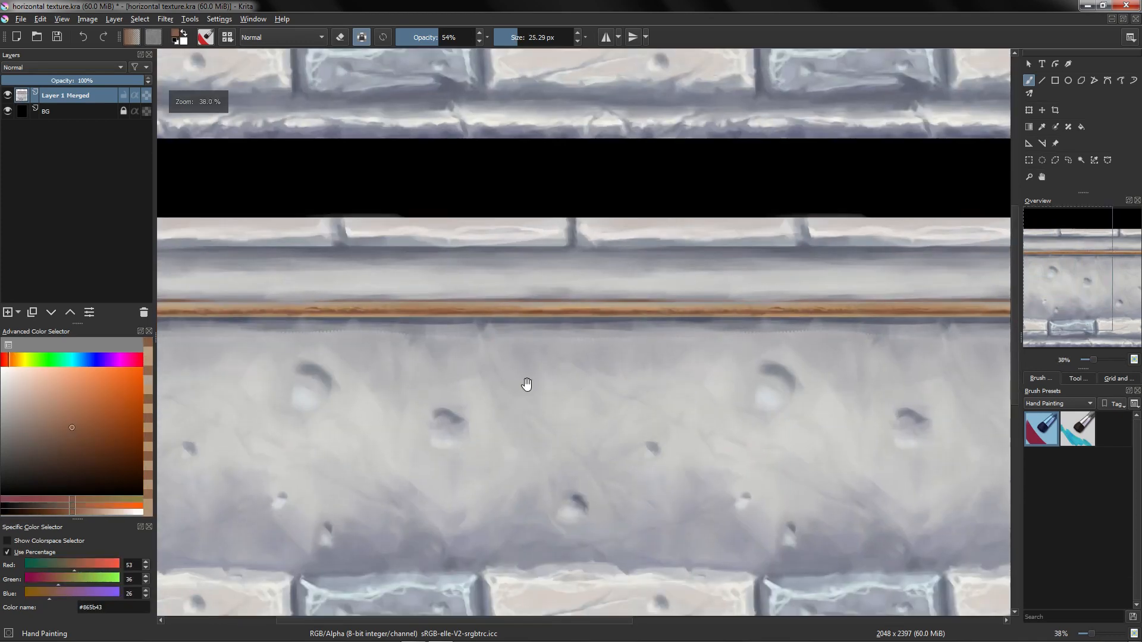
# Step: Select a rectangular area covering the copper strip and return to the brush
pyautogui.moveTo(506, 351)
pyautogui.mouseDown()
pyautogui.moveTo(521, 273)
pyautogui.moveTo(584, 298)
pyautogui.mouseUp()
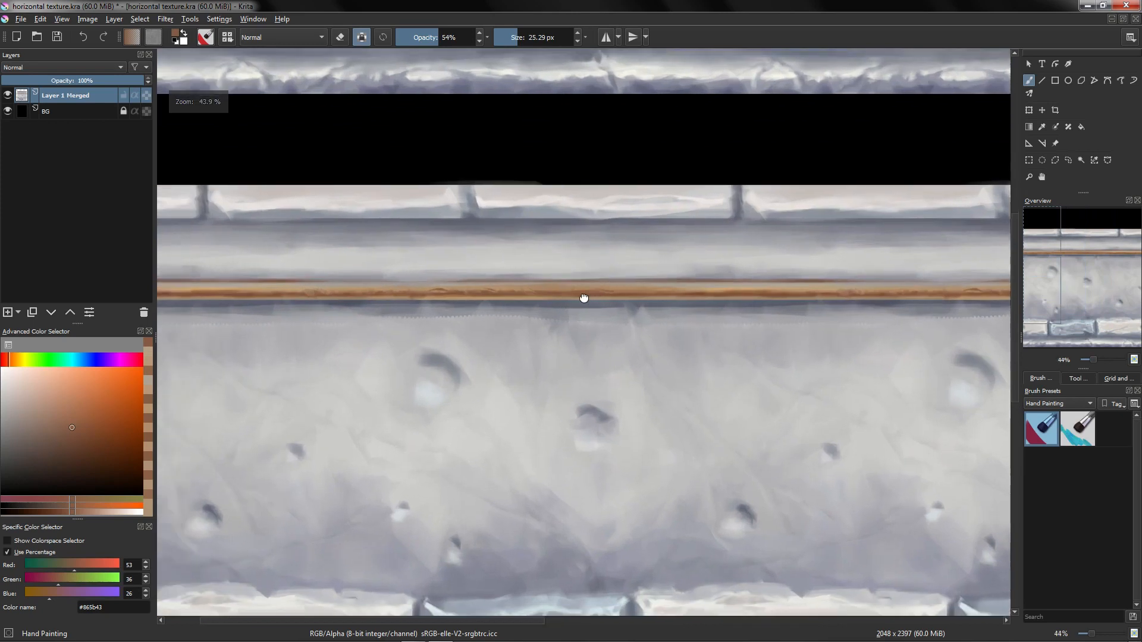
pyautogui.click(1029, 160)
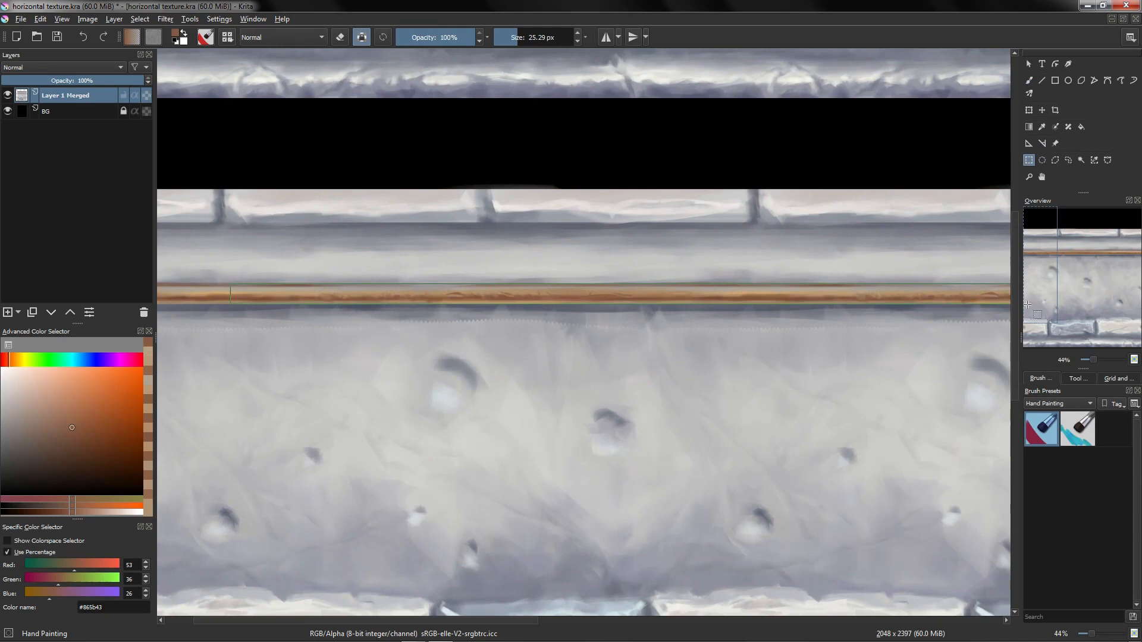
pyautogui.press('b')
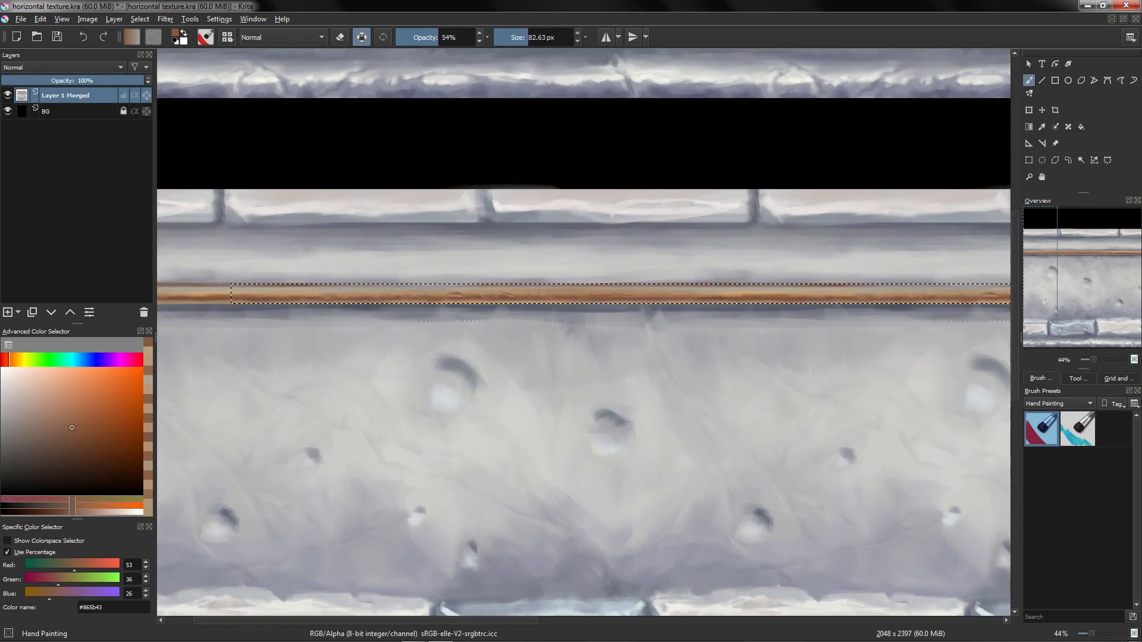
# Step: Paint light tan highlight strokes along the copper strip inside the selection
pyautogui.moveTo(959, 306)
pyautogui.mouseDown()
pyautogui.moveTo(658, 278)
pyautogui.moveTo(527, 288)
pyautogui.mouseUp()
pyautogui.keyDown('ctrl'); pyautogui.click(784, 304); pyautogui.keyUp('ctrl')
pyautogui.moveTo(815, 305); pyautogui.dragTo(244, 292)
pyautogui.keyDown('ctrl'); pyautogui.click(784, 307); pyautogui.keyUp('ctrl')
pyautogui.keyDown('ctrl'); pyautogui.click(733, 306); pyautogui.keyUp('ctrl')
pyautogui.keyDown('ctrl'); pyautogui.click(702, 297); pyautogui.keyUp('ctrl')
pyautogui.keyDown('ctrl'); pyautogui.click(619, 307); pyautogui.keyUp('ctrl')
pyautogui.keyDown('ctrl'); pyautogui.click(565, 292); pyautogui.keyUp('ctrl')
pyautogui.keyDown('ctrl'); pyautogui.click(500, 302); pyautogui.keyUp('ctrl')
pyautogui.keyDown('ctrl'); pyautogui.click(447, 292); pyautogui.keyUp('ctrl')
pyautogui.keyDown('ctrl'); pyautogui.click(334, 292); pyautogui.keyUp('ctrl')
pyautogui.keyDown('ctrl'); pyautogui.click(270, 290); pyautogui.keyUp('ctrl')
pyautogui.moveTo(357, 309)
pyautogui.mouseDown()
pyautogui.moveTo(383, 363)
pyautogui.moveTo(525, 375)
pyautogui.moveTo(563, 294)
pyautogui.moveTo(244, 297)
pyautogui.mouseUp()
pyautogui.keyDown('ctrl'); pyautogui.click(462, 280); pyautogui.keyUp('ctrl')
pyautogui.keyDown('ctrl'); pyautogui.click(488, 292); pyautogui.keyUp('ctrl')
pyautogui.moveTo(503, 294)
pyautogui.mouseDown()
pyautogui.moveTo(532, 293)
pyautogui.moveTo(406, 315)
pyautogui.moveTo(343, 309)
pyautogui.mouseUp()
pyautogui.keyDown('ctrl'); pyautogui.click(516, 302); pyautogui.keyUp('ctrl')
pyautogui.keyDown('ctrl'); pyautogui.click(406, 302); pyautogui.keyUp('ctrl')
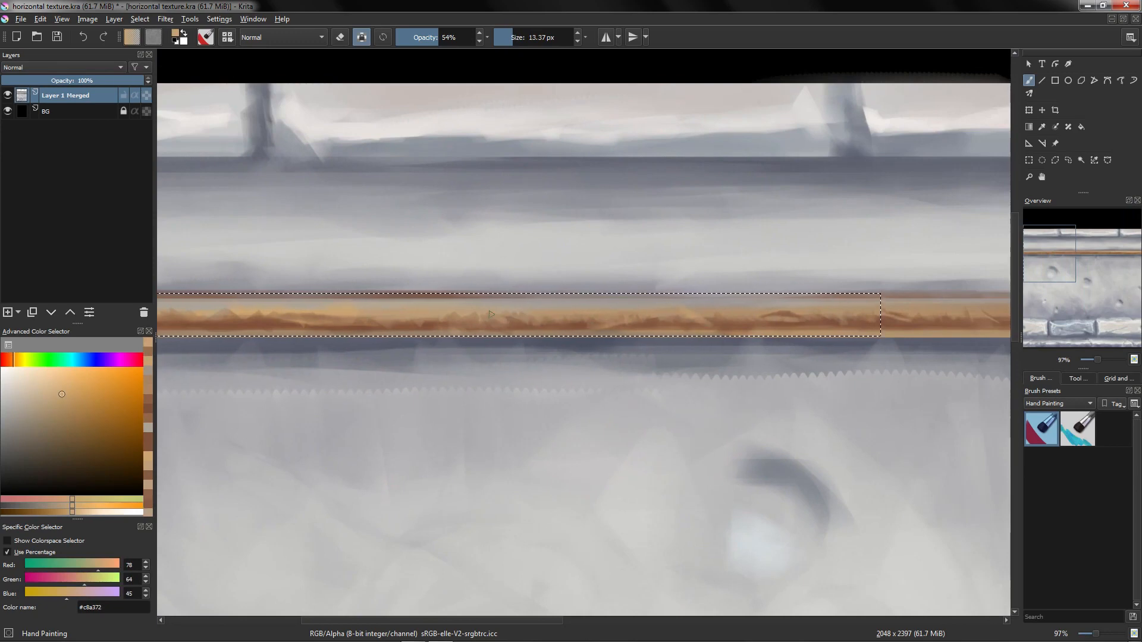
# Step: Add more tan zigzag highlights to the strip's lower part, then deselect
pyautogui.keyDown('ctrl'); pyautogui.click(501, 318); pyautogui.keyUp('ctrl')
pyautogui.keyDown('ctrl'); pyautogui.click(656, 310); pyautogui.keyUp('ctrl')
pyautogui.moveTo(655, 308); pyautogui.dragTo(505, 319)
pyautogui.keyDown('ctrl'); pyautogui.click(504, 321); pyautogui.keyUp('ctrl')
pyautogui.keyDown('ctrl'); pyautogui.click(243, 326); pyautogui.keyUp('ctrl')
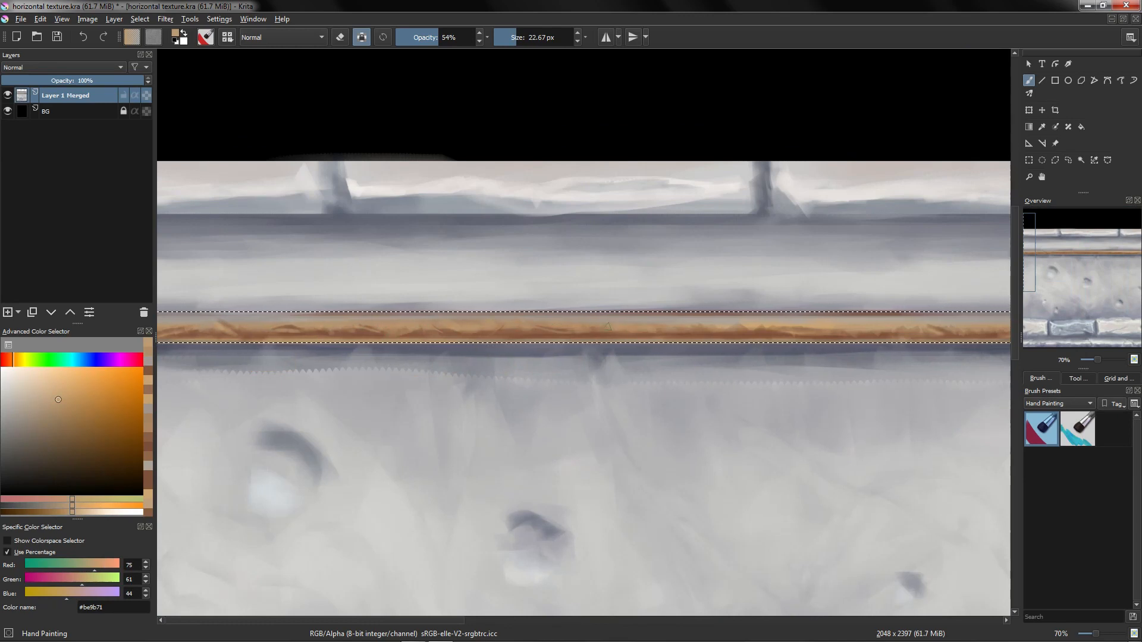
pyautogui.moveTo(715, 333)
pyautogui.mouseDown()
pyautogui.moveTo(686, 395)
pyautogui.moveTo(660, 342)
pyautogui.mouseUp()
pyautogui.keyDown('ctrl'); pyautogui.click(222, 347); pyautogui.keyUp('ctrl')
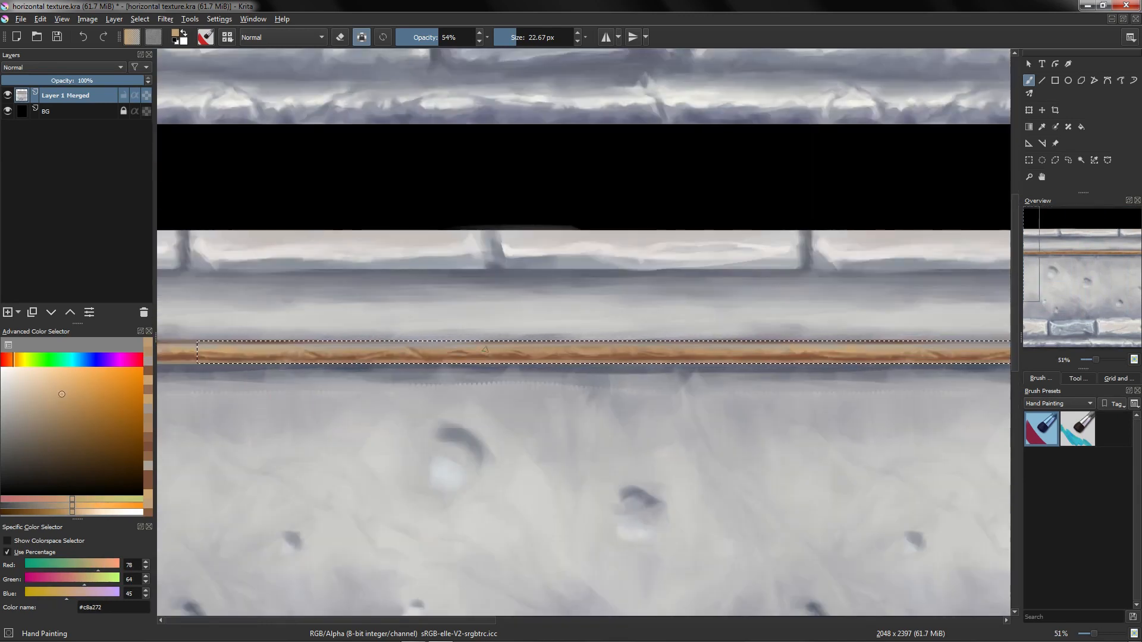
pyautogui.moveTo(381, 347); pyautogui.dragTo(576, 347)
pyautogui.moveTo(453, 350); pyautogui.dragTo(402, 349)
pyautogui.moveTo(704, 336); pyautogui.dragTo(682, 249)
pyautogui.hotkey('ctrl', 'shift', 'a')
pyautogui.moveTo(682, 249)
pyautogui.mouseDown()
pyautogui.moveTo(643, 278)
pyautogui.moveTo(671, 278)
pyautogui.moveTo(633, 251)
pyautogui.mouseUp()
pyautogui.keyDown('ctrl'); pyautogui.click(558, 242); pyautogui.keyUp('ctrl')
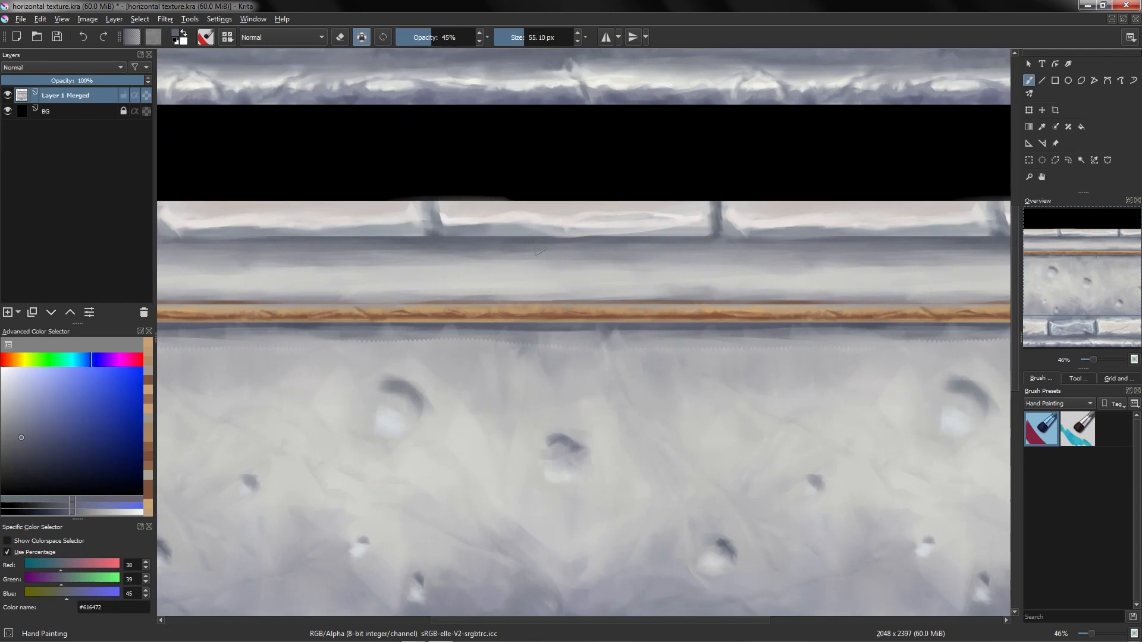
# Step: Enlarge the brush and shade the ledge above the copper strip with dark blue-grey strokes
pyautogui.press(']')
pyautogui.moveTo(551, 252); pyautogui.dragTo(568, 271)
pyautogui.moveTo(653, 260); pyautogui.dragTo(577, 253)
pyautogui.keyDown('ctrl'); pyautogui.click(583, 242); pyautogui.keyUp('ctrl')
pyautogui.moveTo(584, 243); pyautogui.dragTo(644, 241)
pyautogui.keyDown('ctrl'); pyautogui.click(571, 264); pyautogui.keyUp('ctrl')
pyautogui.keyDown('ctrl'); pyautogui.click(554, 259); pyautogui.keyUp('ctrl')
pyautogui.moveTo(543, 262); pyautogui.dragTo(276, 253)
pyautogui.keyDown('ctrl'); pyautogui.click(458, 249); pyautogui.keyUp('ctrl')
pyautogui.keyDown('ctrl'); pyautogui.click(738, 257); pyautogui.keyUp('ctrl')
pyautogui.moveTo(635, 253)
pyautogui.mouseDown()
pyautogui.moveTo(733, 253)
pyautogui.moveTo(711, 260)
pyautogui.mouseUp()
pyautogui.keyDown('ctrl'); pyautogui.click(649, 250); pyautogui.keyUp('ctrl')
# Step: Continue shading the lower half of the ledge with dark grey strokes
pyautogui.moveTo(607, 272); pyautogui.dragTo(546, 274)
pyautogui.moveTo(479, 265)
pyautogui.mouseDown()
pyautogui.moveTo(411, 257)
pyautogui.moveTo(510, 262)
pyautogui.mouseUp()
pyautogui.keyDown('ctrl'); pyautogui.click(435, 269); pyautogui.keyUp('ctrl')
pyautogui.keyDown('ctrl'); pyautogui.click(512, 236); pyautogui.keyUp('ctrl')
pyautogui.moveTo(267, 263)
pyautogui.mouseDown()
pyautogui.moveTo(381, 256)
pyautogui.moveTo(388, 285)
pyautogui.mouseUp()
pyautogui.keyDown('ctrl'); pyautogui.click(724, 264); pyautogui.keyUp('ctrl')
pyautogui.moveTo(724, 264); pyautogui.dragTo(706, 273)
pyautogui.keyDown('ctrl'); pyautogui.click(256, 274); pyautogui.keyUp('ctrl')
pyautogui.moveTo(449, 280); pyautogui.dragTo(371, 280)
pyautogui.keyDown('ctrl'); pyautogui.click(590, 259); pyautogui.keyUp('ctrl')
pyautogui.keyDown('ctrl'); pyautogui.click(615, 262); pyautogui.keyUp('ctrl')
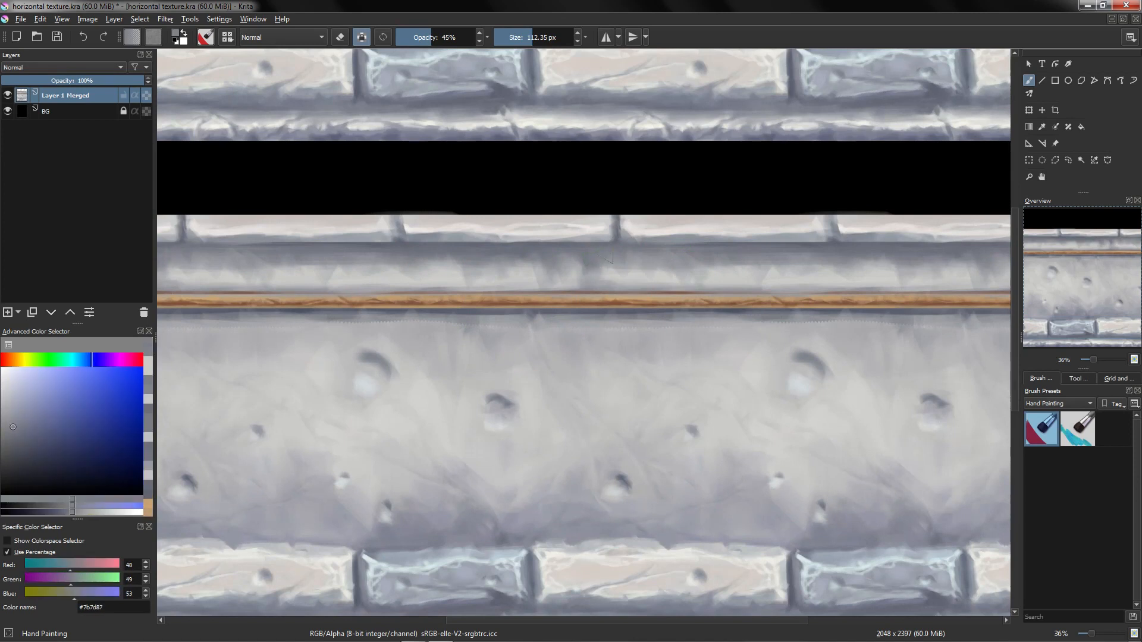
# Step: Add further grey shading across the middle of the ledge
pyautogui.moveTo(634, 267); pyautogui.dragTo(671, 276)
pyautogui.keyDown('ctrl'); pyautogui.click(832, 243); pyautogui.keyUp('ctrl')
pyautogui.keyDown('ctrl'); pyautogui.click(639, 265); pyautogui.keyUp('ctrl')
pyautogui.moveTo(619, 262); pyautogui.dragTo(586, 269)
pyautogui.keyDown('ctrl'); pyautogui.click(571, 270); pyautogui.keyUp('ctrl')
pyautogui.keyDown('ctrl'); pyautogui.click(529, 277); pyautogui.keyUp('ctrl')
pyautogui.keyDown('ctrl'); pyautogui.click(439, 253); pyautogui.keyUp('ctrl')
pyautogui.moveTo(517, 263); pyautogui.dragTo(406, 275)
pyautogui.keyDown('ctrl'); pyautogui.click(482, 280); pyautogui.keyUp('ctrl')
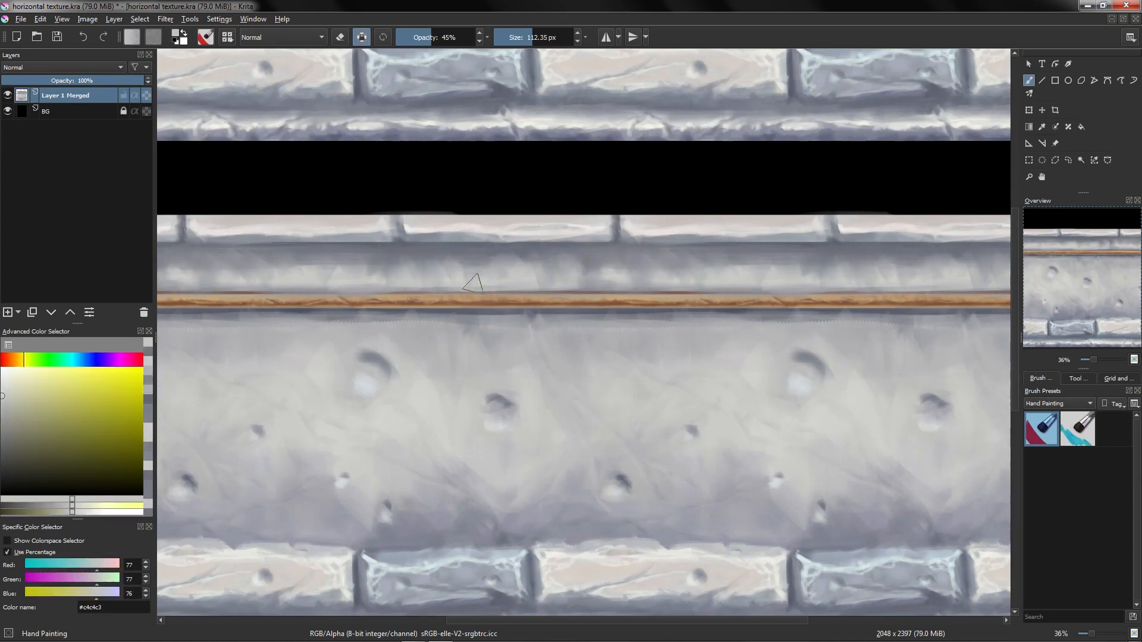
pyautogui.scroll(-1, 508, 267)
pyautogui.keyDown('ctrl'); pyautogui.click(308, 271); pyautogui.keyUp('ctrl')
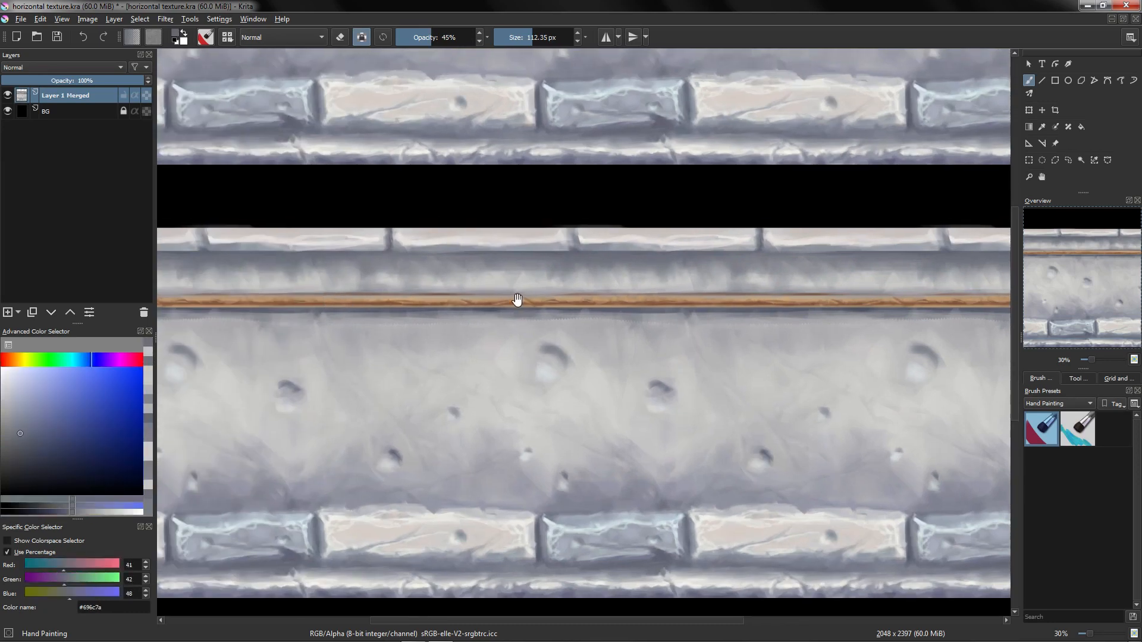
# Step: Paint light grey strokes over the ledge's left and right sections, sampling colours from the wall
pyautogui.moveTo(321, 280); pyautogui.dragTo(248, 280)
pyautogui.click(277, 268)
pyautogui.keyDown('ctrl'); pyautogui.click(273, 280); pyautogui.keyUp('ctrl')
pyautogui.moveTo(757, 290); pyautogui.dragTo(706, 301)
pyautogui.keyDown('ctrl'); pyautogui.click(714, 272); pyautogui.keyUp('ctrl')
pyautogui.moveTo(733, 284); pyautogui.dragTo(703, 286)
pyautogui.moveTo(699, 324)
pyautogui.mouseDown()
pyautogui.moveTo(681, 393)
pyautogui.moveTo(676, 304)
pyautogui.mouseUp()
pyautogui.moveTo(708, 376); pyautogui.dragTo(637, 313)
pyautogui.keyDown('ctrl'); pyautogui.click(636, 315); pyautogui.keyUp('ctrl')
pyautogui.keyDown('ctrl'); pyautogui.click(687, 204); pyautogui.keyUp('ctrl')
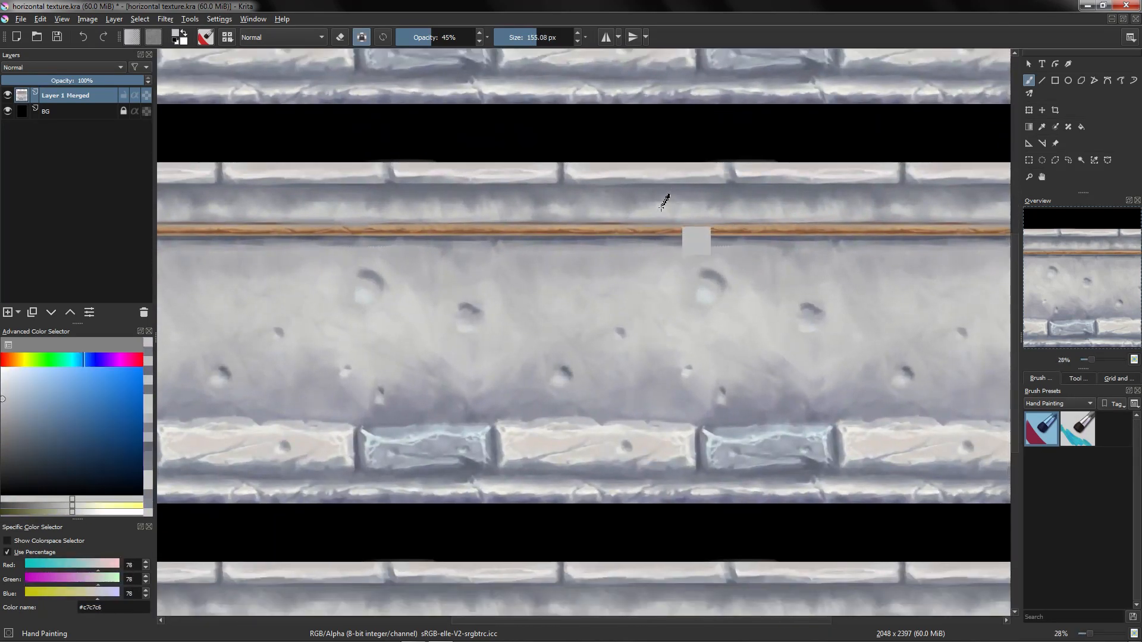
pyautogui.keyDown('ctrl'); pyautogui.click(660, 205); pyautogui.keyUp('ctrl')
pyautogui.moveTo(680, 255); pyautogui.dragTo(634, 172)
pyautogui.keyDown('ctrl'); pyautogui.click(629, 205); pyautogui.keyUp('ctrl')
pyautogui.moveTo(580, 289); pyautogui.dragTo(738, 314)
pyautogui.press('2')
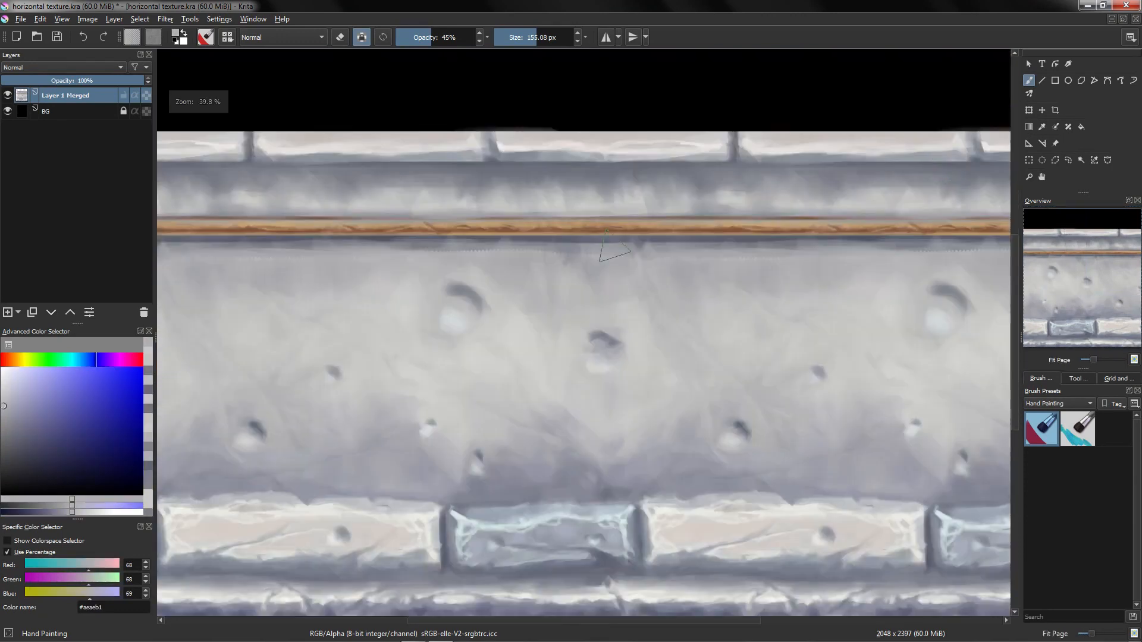
# Step: Paint near-white highlights along the ledge's upper edge below the bricks
pyautogui.moveTo(540, 153); pyautogui.dragTo(525, 112)
pyautogui.moveTo(477, 163)
pyautogui.mouseDown()
pyautogui.moveTo(599, 237)
pyautogui.moveTo(594, 212)
pyautogui.moveTo(559, 308)
pyautogui.mouseUp()
pyautogui.keyDown('ctrl'); pyautogui.click(566, 256); pyautogui.keyUp('ctrl')
pyautogui.keyDown('ctrl'); pyautogui.click(566, 265); pyautogui.keyUp('ctrl')
pyautogui.moveTo(559, 243); pyautogui.dragTo(567, 270)
pyautogui.keyDown('ctrl'); pyautogui.click(566, 267); pyautogui.keyUp('ctrl')
pyautogui.moveTo(825, 268); pyautogui.dragTo(709, 255)
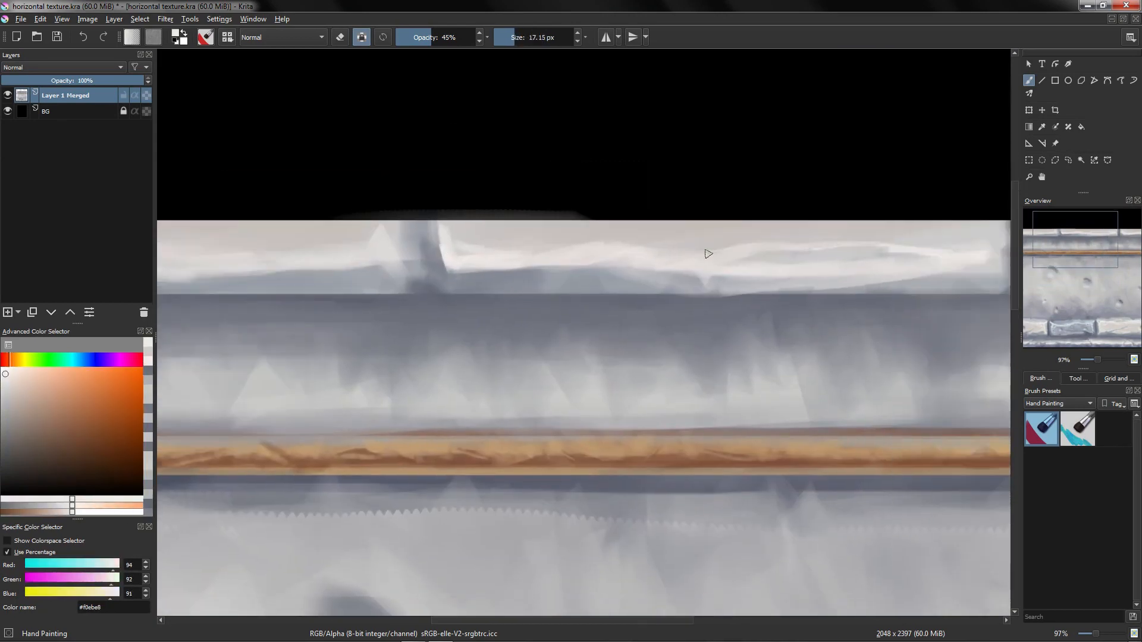
pyautogui.keyDown('ctrl'); pyautogui.click(780, 260); pyautogui.keyUp('ctrl')
pyautogui.keyDown('ctrl'); pyautogui.click(786, 279); pyautogui.keyUp('ctrl')
pyautogui.moveTo(776, 283)
pyautogui.mouseDown()
pyautogui.moveTo(805, 283)
pyautogui.moveTo(715, 320)
pyautogui.moveTo(778, 323)
pyautogui.mouseUp()
pyautogui.keyDown('ctrl'); pyautogui.click(797, 281); pyautogui.keyUp('ctrl')
pyautogui.keyDown('ctrl'); pyautogui.click(767, 275); pyautogui.keyUp('ctrl')
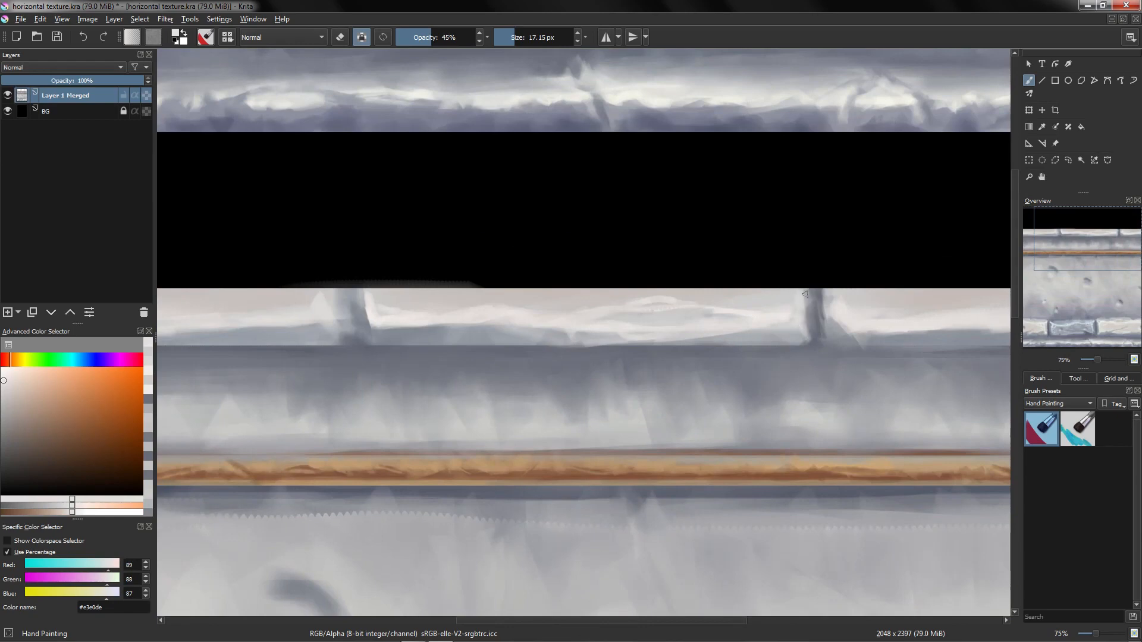
pyautogui.moveTo(559, 309); pyautogui.dragTo(523, 331)
pyautogui.moveTo(515, 330); pyautogui.dragTo(534, 339)
pyautogui.keyDown('ctrl'); pyautogui.click(517, 333); pyautogui.keyUp('ctrl')
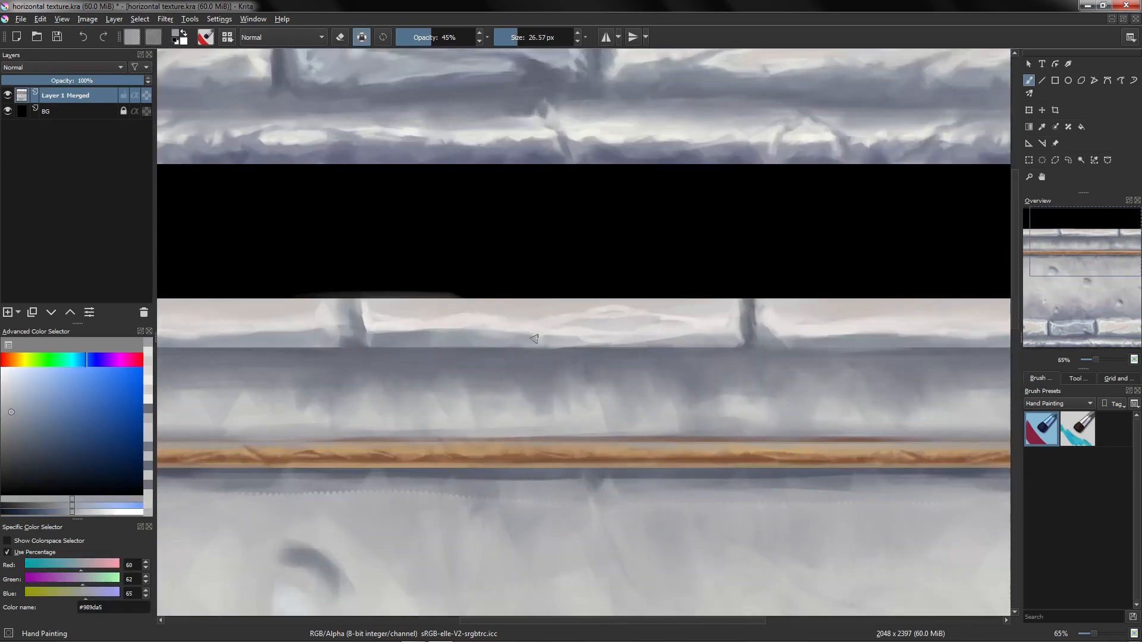
# Step: Blend grey strokes along the top band of the ledge beneath the bricks
pyautogui.keyDown('ctrl'); pyautogui.click(412, 339); pyautogui.keyUp('ctrl')
pyautogui.moveTo(429, 337); pyautogui.dragTo(474, 337)
pyautogui.moveTo(430, 340); pyautogui.dragTo(443, 340)
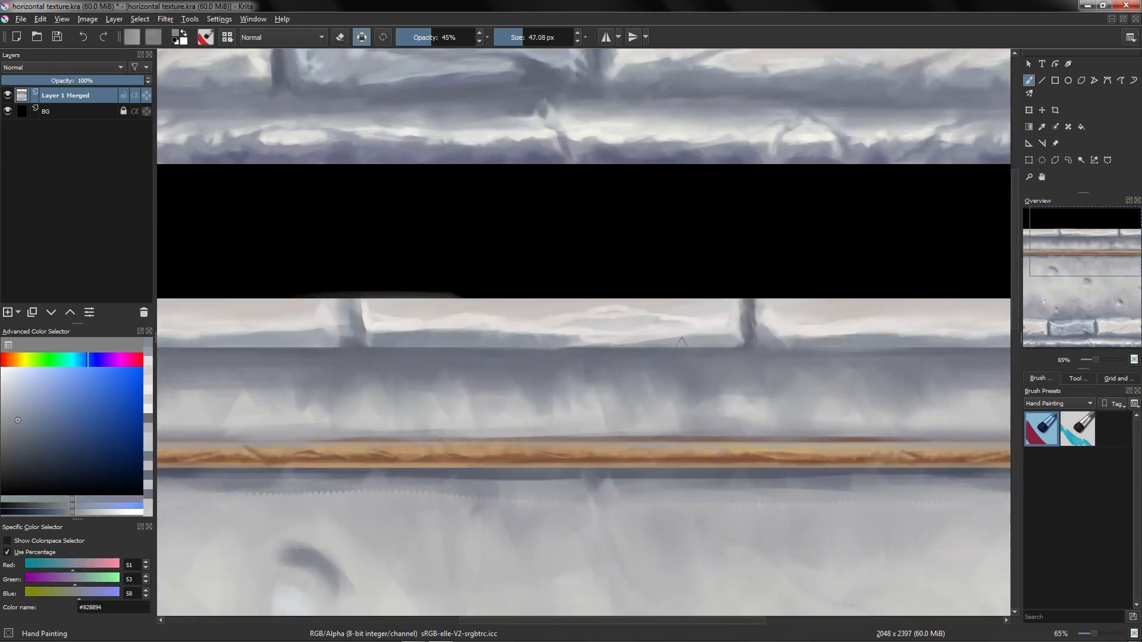
pyautogui.moveTo(682, 342); pyautogui.dragTo(711, 342)
pyautogui.moveTo(684, 344); pyautogui.dragTo(684, 421)
pyautogui.moveTo(643, 337); pyautogui.dragTo(643, 259)
pyautogui.keyDown('ctrl'); pyautogui.click(478, 342); pyautogui.keyUp('ctrl')
pyautogui.moveTo(537, 351)
pyautogui.mouseDown()
pyautogui.moveTo(580, 351)
pyautogui.moveTo(547, 333)
pyautogui.mouseUp()
pyautogui.keyDown('ctrl'); pyautogui.click(544, 337); pyautogui.keyUp('ctrl')
pyautogui.keyDown('ctrl'); pyautogui.click(556, 337); pyautogui.keyUp('ctrl')
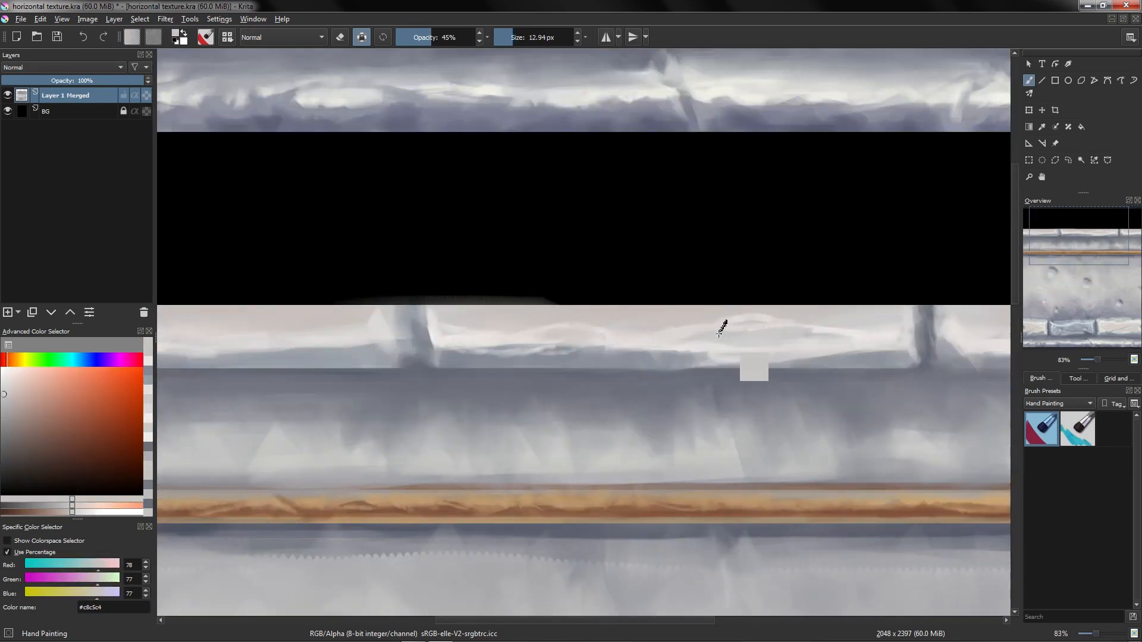
# Step: Sample greys and touch up the ledge's top edge under the brick row
pyautogui.scroll(-5, 568, 337)
pyautogui.scroll(5, 603, 340)
pyautogui.keyDown('ctrl'); pyautogui.click(603, 341); pyautogui.keyUp('ctrl')
pyautogui.keyDown('ctrl'); pyautogui.click(699, 344); pyautogui.keyUp('ctrl')
pyautogui.scroll(-5, 630, 408)
pyautogui.scroll(5, 599, 369)
pyautogui.keyDown('ctrl'); pyautogui.click(606, 336); pyautogui.keyUp('ctrl')
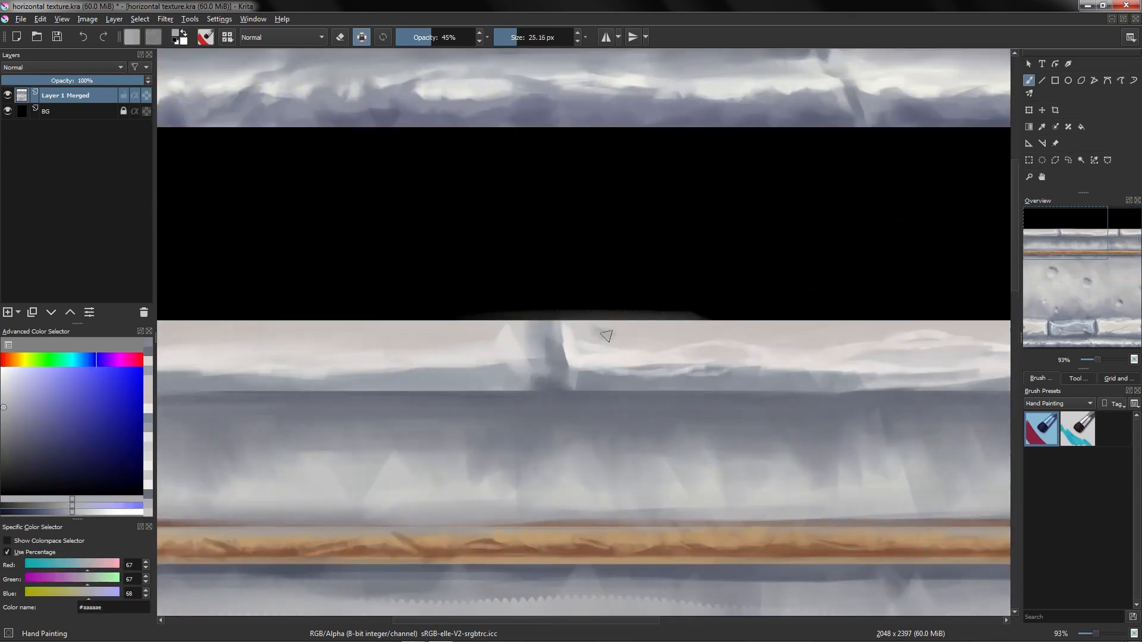
pyautogui.moveTo(606, 336); pyautogui.dragTo(624, 335)
pyautogui.keyDown('ctrl'); pyautogui.click(673, 327); pyautogui.keyUp('ctrl')
pyautogui.scroll(-5, 680, 352)
pyautogui.scroll(4, 680, 354)
pyautogui.keyDown('ctrl'); pyautogui.click(681, 355); pyautogui.keyUp('ctrl')
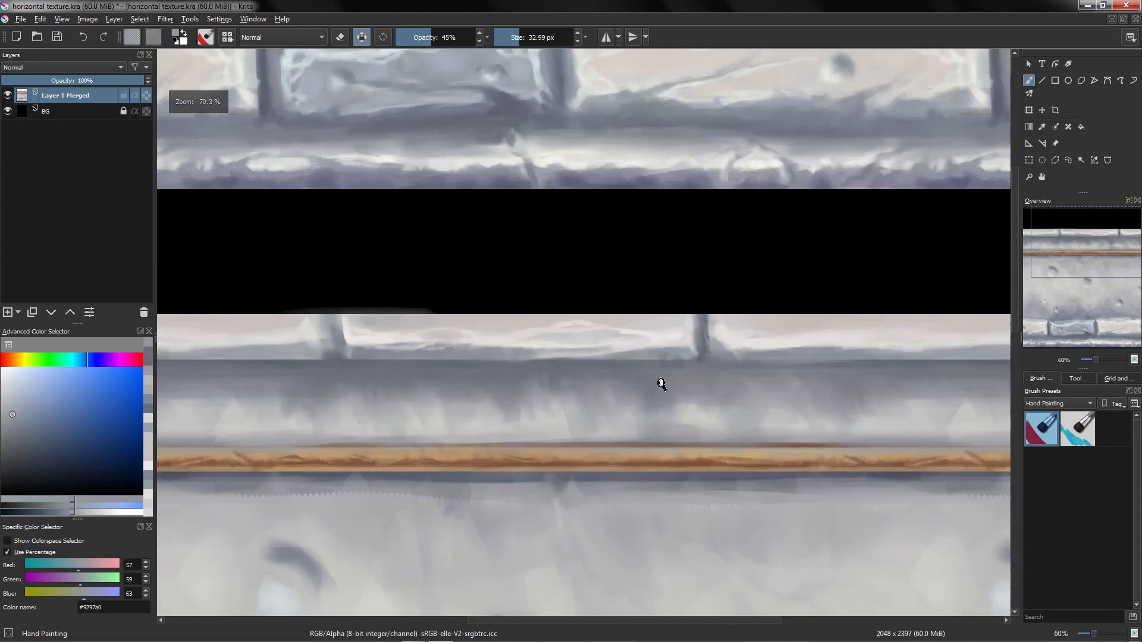
# Step: Sample greys and paint strokes along the ledge's top edge around the brick joints
pyautogui.keyDown('ctrl'); pyautogui.click(669, 365); pyautogui.keyUp('ctrl')
pyautogui.moveTo(661, 384); pyautogui.dragTo(738, 369)
pyautogui.keyDown('ctrl'); pyautogui.click(660, 360); pyautogui.keyUp('ctrl')
pyautogui.keyDown('ctrl'); pyautogui.click(677, 362); pyautogui.keyUp('ctrl')
pyautogui.keyDown('ctrl'); pyautogui.click(402, 368); pyautogui.keyUp('ctrl')
pyautogui.moveTo(406, 361); pyautogui.dragTo(411, 361)
pyautogui.keyDown('ctrl'); pyautogui.click(408, 369); pyautogui.keyUp('ctrl')
pyautogui.keyDown('ctrl'); pyautogui.click(467, 364); pyautogui.keyUp('ctrl')
pyautogui.moveTo(486, 368)
pyautogui.mouseDown()
pyautogui.moveTo(517, 410)
pyautogui.moveTo(505, 296)
pyautogui.moveTo(449, 321)
pyautogui.moveTo(453, 286)
pyautogui.mouseUp()
pyautogui.keyDown('ctrl'); pyautogui.click(469, 335); pyautogui.keyUp('ctrl')
pyautogui.keyDown('shift'); pyautogui.moveTo(485, 335); pyautogui.dragTo(469, 335); pyautogui.keyUp('shift')
pyautogui.keyDown('ctrl'); pyautogui.click(457, 301); pyautogui.keyUp('ctrl')
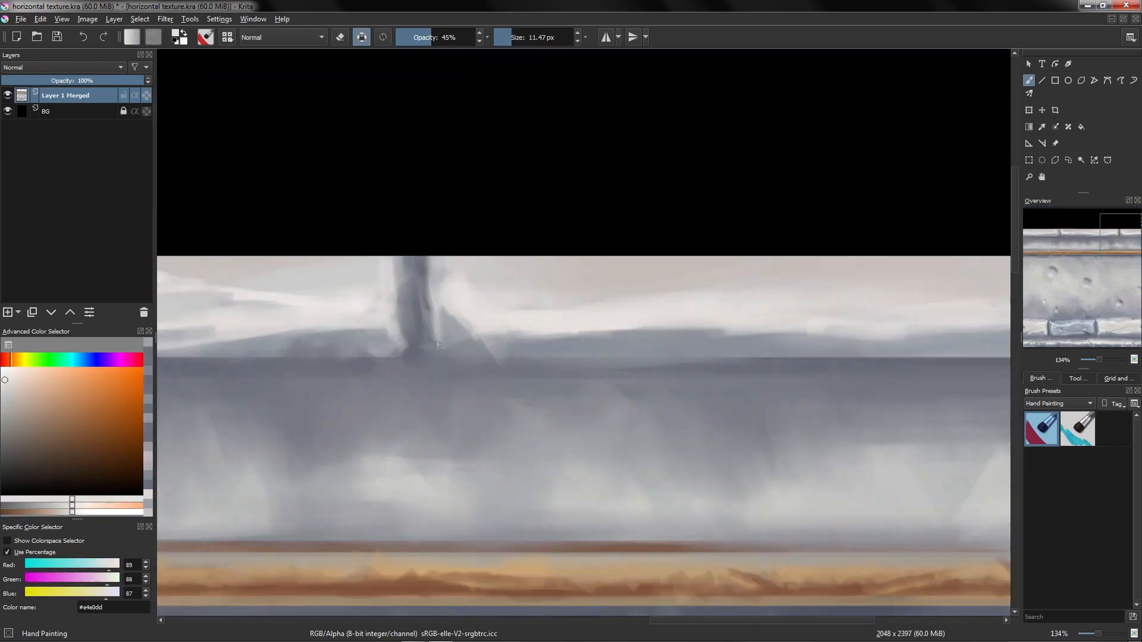
# Step: Paint a dark vertical stroke from a brick joint down into the ledge and blend the surrounding ledge top
pyautogui.keyDown('ctrl'); pyautogui.click(481, 284); pyautogui.keyUp('ctrl')
pyautogui.moveTo(481, 279)
pyautogui.keyDown('shift'); pyautogui.mouseDown()
pyautogui.moveTo(492, 278)
pyautogui.moveTo(478, 344)
pyautogui.mouseUp(); pyautogui.keyUp('shift')
pyautogui.moveTo(471, 339)
pyautogui.keyDown('shift'); pyautogui.mouseDown()
pyautogui.moveTo(604, 332)
pyautogui.moveTo(594, 395)
pyautogui.moveTo(684, 411)
pyautogui.moveTo(631, 351)
pyautogui.moveTo(629, 333)
pyautogui.moveTo(631, 352)
pyautogui.mouseUp(); pyautogui.keyUp('shift')
pyautogui.keyDown('ctrl'); pyautogui.click(481, 338); pyautogui.keyUp('ctrl')
pyautogui.keyDown('ctrl'); pyautogui.click(603, 331); pyautogui.keyUp('ctrl')
pyautogui.keyDown('ctrl'); pyautogui.click(629, 333); pyautogui.keyUp('ctrl')
pyautogui.keyDown('ctrl'); pyautogui.click(630, 342); pyautogui.keyUp('ctrl')
pyautogui.keyDown('ctrl'); pyautogui.click(634, 345); pyautogui.keyUp('ctrl')
pyautogui.moveTo(630, 352)
pyautogui.keyDown('ctrl'); pyautogui.mouseDown()
pyautogui.moveTo(689, 344)
pyautogui.moveTo(392, 328)
pyautogui.mouseUp(); pyautogui.keyUp('ctrl')
pyautogui.keyDown('ctrl'); pyautogui.click(688, 370); pyautogui.keyUp('ctrl')
pyautogui.keyDown('ctrl'); pyautogui.click(428, 331); pyautogui.keyUp('ctrl')
pyautogui.keyDown('ctrl'); pyautogui.click(369, 331); pyautogui.keyUp('ctrl')
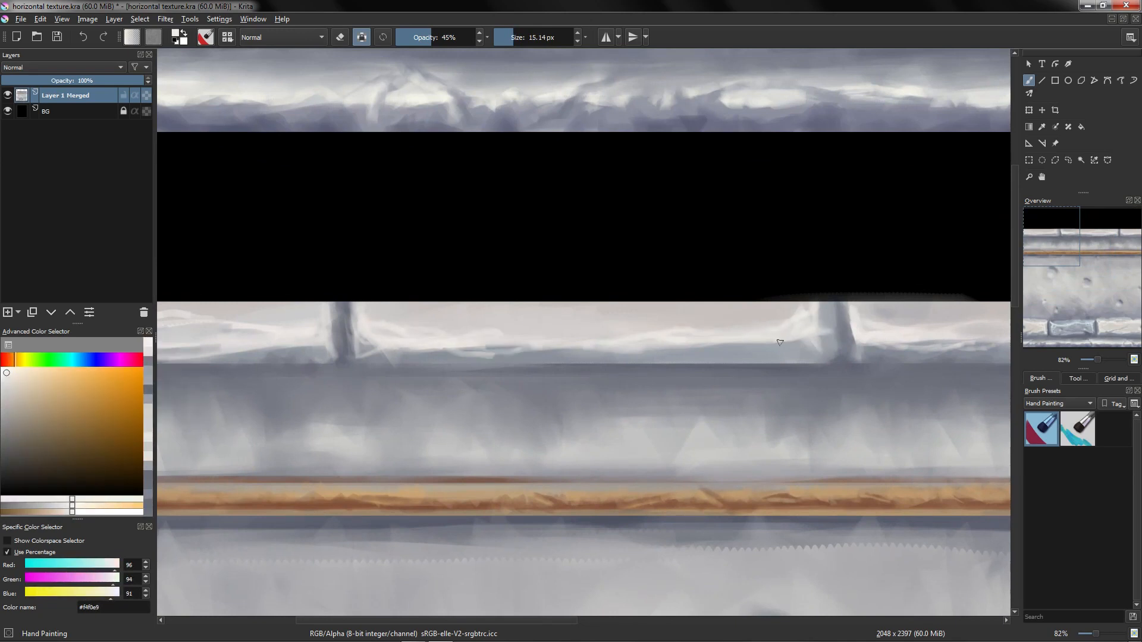
# Step: Blend grey vertical strokes across the ledge's top band between the brick joints
pyautogui.moveTo(356, 357)
pyautogui.keyDown('ctrl'); pyautogui.mouseDown()
pyautogui.moveTo(497, 328)
pyautogui.moveTo(541, 416)
pyautogui.moveTo(612, 331)
pyautogui.moveTo(719, 325)
pyautogui.moveTo(579, 327)
pyautogui.moveTo(535, 293)
pyautogui.moveTo(498, 234)
pyautogui.moveTo(513, 247)
pyautogui.moveTo(513, 232)
pyautogui.mouseUp(); pyautogui.keyUp('ctrl')
pyautogui.keyDown('ctrl'); pyautogui.click(612, 332); pyautogui.keyUp('ctrl')
pyautogui.moveTo(514, 295); pyautogui.dragTo(514, 402)
pyautogui.moveTo(581, 309)
pyautogui.mouseDown()
pyautogui.moveTo(584, 362)
pyautogui.moveTo(569, 295)
pyautogui.moveTo(515, 351)
pyautogui.moveTo(565, 318)
pyautogui.moveTo(579, 363)
pyautogui.moveTo(580, 318)
pyautogui.mouseUp()
pyautogui.keyDown('ctrl'); pyautogui.click(517, 375); pyautogui.keyUp('ctrl')
pyautogui.keyDown('ctrl'); pyautogui.click(511, 351); pyautogui.keyUp('ctrl')
pyautogui.keyDown('ctrl'); pyautogui.click(548, 336); pyautogui.keyUp('ctrl')
pyautogui.keyDown('ctrl'); pyautogui.click(583, 322); pyautogui.keyUp('ctrl')
pyautogui.keyDown('ctrl'); pyautogui.click(648, 339); pyautogui.keyUp('ctrl')
pyautogui.moveTo(654, 341)
pyautogui.keyDown('ctrl'); pyautogui.mouseDown()
pyautogui.moveTo(648, 399)
pyautogui.moveTo(637, 276)
pyautogui.mouseUp(); pyautogui.keyUp('ctrl')
pyautogui.keyDown('ctrl'); pyautogui.click(573, 359); pyautogui.keyUp('ctrl')
pyautogui.moveTo(559, 359)
pyautogui.keyDown('shift'); pyautogui.mouseDown()
pyautogui.moveTo(573, 359)
pyautogui.moveTo(566, 310)
pyautogui.mouseUp(); pyautogui.keyUp('shift')
pyautogui.moveTo(649, 312)
pyautogui.mouseDown()
pyautogui.moveTo(638, 347)
pyautogui.moveTo(624, 262)
pyautogui.mouseUp()
pyautogui.keyDown('ctrl'); pyautogui.click(648, 333); pyautogui.keyUp('ctrl')
# Step: Pick a dark blue-grey (#3f4054) and paint shadow strokes on the ledge below the brick joints
pyautogui.click(94, 359)
pyautogui.click(38, 455)
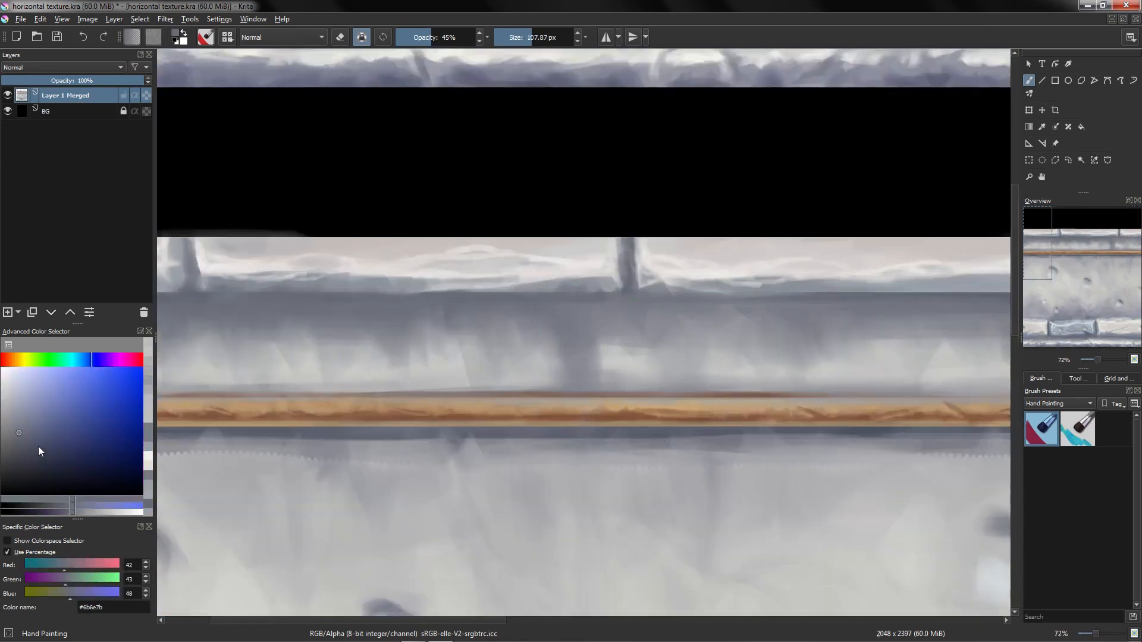
pyautogui.click(94, 359)
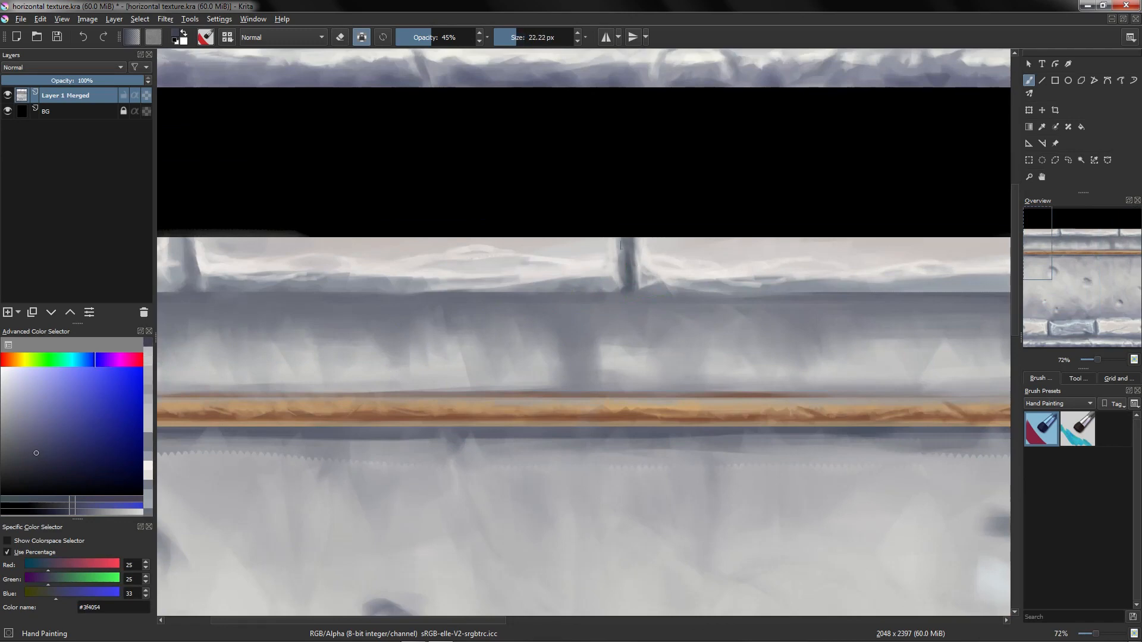
pyautogui.keyDown('ctrl'); pyautogui.moveTo(628, 281); pyautogui.dragTo(571, 322); pyautogui.keyUp('ctrl')
pyautogui.moveTo(571, 323); pyautogui.dragTo(509, 323)
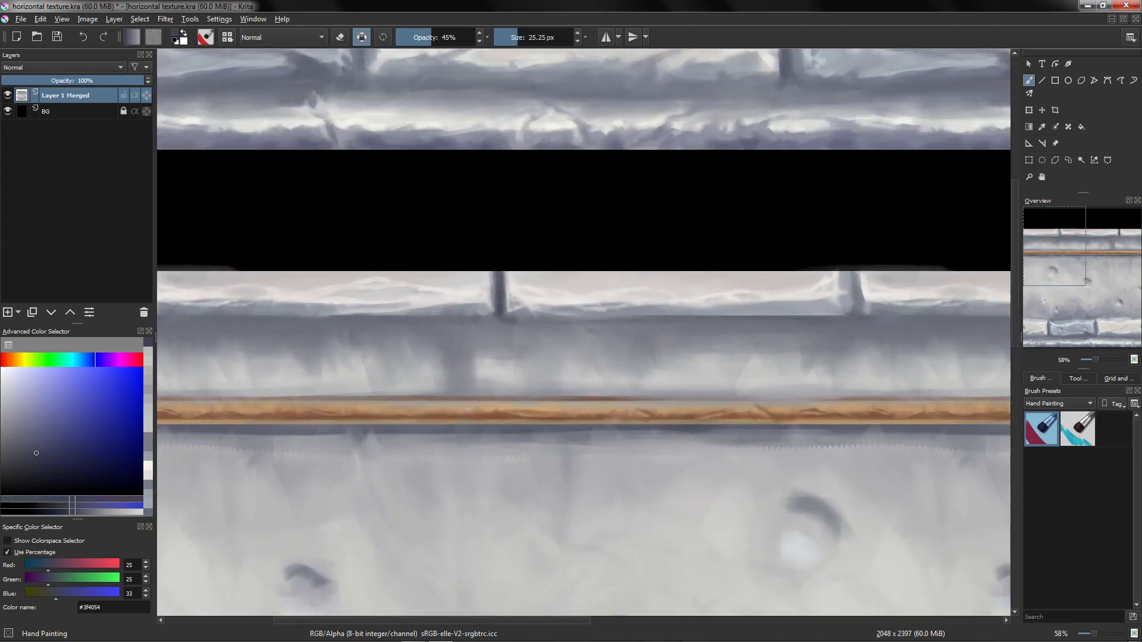
pyautogui.moveTo(857, 316); pyautogui.dragTo(574, 355)
pyautogui.moveTo(574, 355); pyautogui.dragTo(854, 333)
pyautogui.keyDown('ctrl'); pyautogui.moveTo(760, 434); pyautogui.dragTo(743, 371); pyautogui.keyUp('ctrl')
pyautogui.keyDown('ctrl'); pyautogui.moveTo(643, 441); pyautogui.dragTo(644, 458); pyautogui.keyUp('ctrl')
pyautogui.moveTo(643, 458)
pyautogui.mouseDown()
pyautogui.moveTo(571, 420)
pyautogui.moveTo(664, 418)
pyautogui.mouseUp()
pyautogui.moveTo(731, 420); pyautogui.dragTo(575, 419)
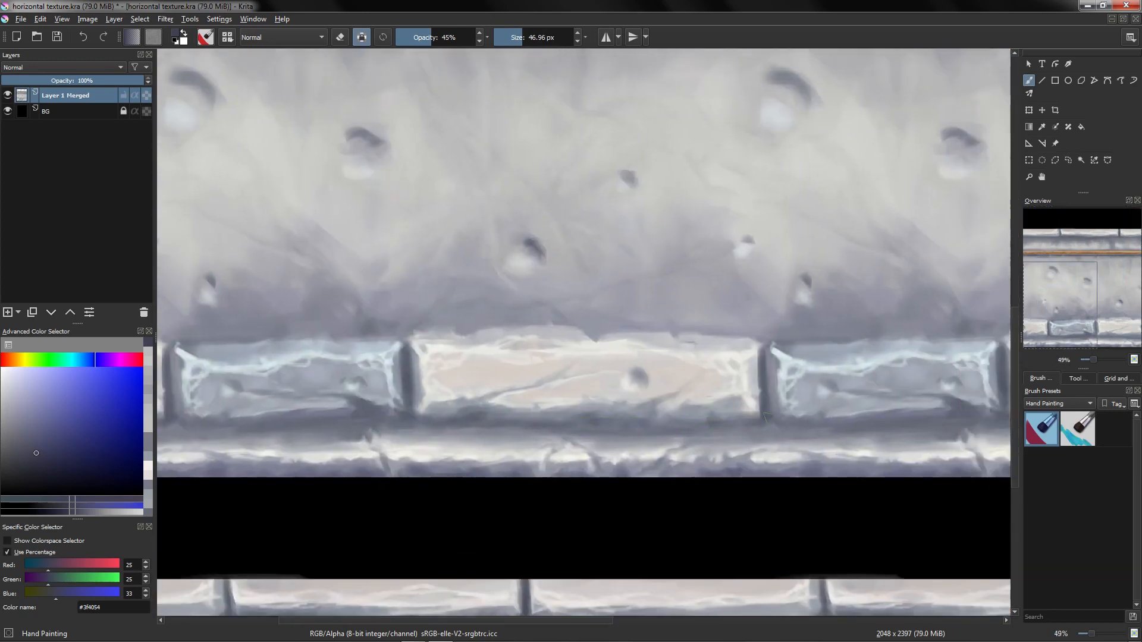
# Step: Paint shading strokes along the ledge beneath the lower brick row, touching up its edges and cracks
pyautogui.moveTo(767, 418); pyautogui.dragTo(768, 424)
pyautogui.keyDown('ctrl'); pyautogui.moveTo(577, 437); pyautogui.dragTo(577, 461); pyautogui.keyUp('ctrl')
pyautogui.moveTo(358, 429); pyautogui.dragTo(382, 431)
pyautogui.moveTo(438, 466)
pyautogui.mouseDown()
pyautogui.moveTo(637, 464)
pyautogui.moveTo(637, 450)
pyautogui.mouseUp()
pyautogui.keyDown('shift'); pyautogui.moveTo(667, 440); pyautogui.dragTo(665, 443); pyautogui.keyUp('shift')
pyautogui.moveTo(738, 442); pyautogui.dragTo(668, 427)
pyautogui.moveTo(678, 426)
pyautogui.keyDown('shift'); pyautogui.mouseDown()
pyautogui.moveTo(667, 427)
pyautogui.moveTo(759, 415)
pyautogui.mouseUp(); pyautogui.keyUp('shift')
pyautogui.moveTo(785, 426)
pyautogui.mouseDown()
pyautogui.moveTo(672, 433)
pyautogui.moveTo(722, 447)
pyautogui.mouseUp()
pyautogui.moveTo(724, 444)
pyautogui.mouseDown()
pyautogui.moveTo(733, 451)
pyautogui.moveTo(740, 396)
pyautogui.moveTo(758, 449)
pyautogui.moveTo(742, 454)
pyautogui.mouseUp()
pyautogui.keyDown('ctrl'); pyautogui.click(761, 441); pyautogui.keyUp('ctrl')
pyautogui.moveTo(735, 450)
pyautogui.mouseDown()
pyautogui.moveTo(772, 462)
pyautogui.moveTo(756, 439)
pyautogui.moveTo(726, 508)
pyautogui.moveTo(722, 461)
pyautogui.moveTo(765, 422)
pyautogui.moveTo(815, 431)
pyautogui.mouseUp()
pyautogui.keyDown('ctrl'); pyautogui.click(749, 454); pyautogui.keyUp('ctrl')
pyautogui.keyDown('ctrl'); pyautogui.click(743, 457); pyautogui.keyUp('ctrl')
pyautogui.keyDown('ctrl'); pyautogui.click(729, 445); pyautogui.keyUp('ctrl')
pyautogui.keyDown('ctrl'); pyautogui.click(705, 447); pyautogui.keyUp('ctrl')
pyautogui.keyDown('ctrl'); pyautogui.click(690, 429); pyautogui.keyUp('ctrl')
pyautogui.keyDown('ctrl'); pyautogui.moveTo(690, 439); pyautogui.dragTo(702, 456); pyautogui.keyUp('ctrl')
pyautogui.keyDown('ctrl'); pyautogui.click(692, 455); pyautogui.keyUp('ctrl')
pyautogui.moveTo(697, 451); pyautogui.dragTo(688, 465)
pyautogui.keyDown('ctrl'); pyautogui.moveTo(714, 427); pyautogui.dragTo(716, 382); pyautogui.keyUp('ctrl')
pyautogui.moveTo(716, 381); pyautogui.dragTo(775, 450)
pyautogui.keyDown('ctrl'); pyautogui.click(614, 445); pyautogui.keyUp('ctrl')
pyautogui.keyDown('shift'); pyautogui.moveTo(553, 308); pyautogui.dragTo(558, 311); pyautogui.keyUp('shift')
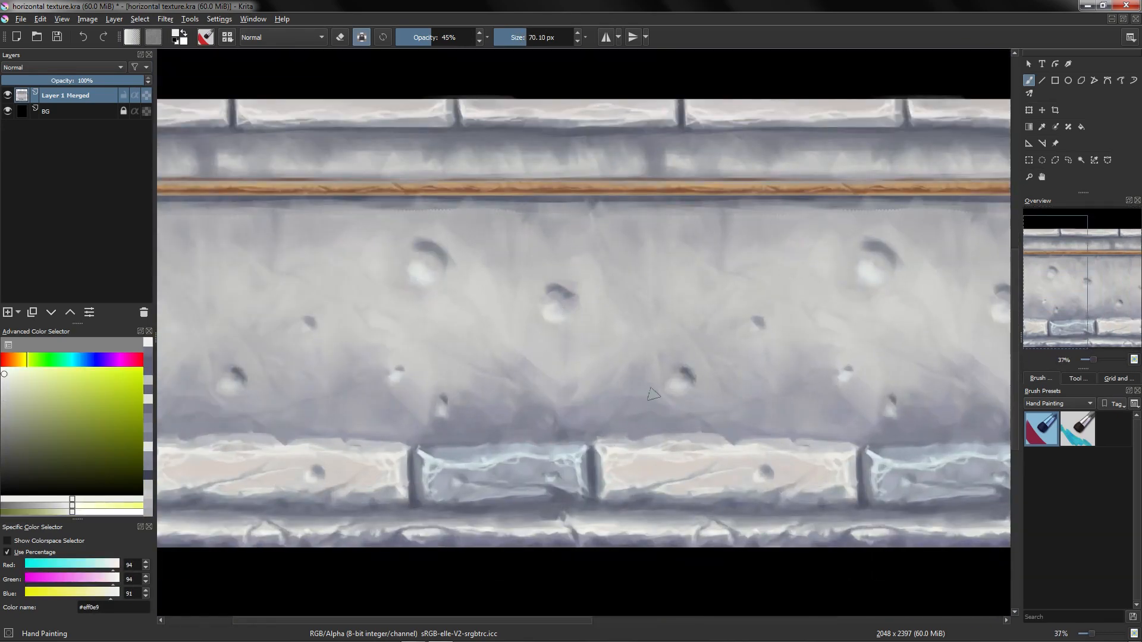
# Step: Toggle wrap-around mode off and zoom out to review the whole texture
pyautogui.keyDown('ctrl'); pyautogui.click(435, 257); pyautogui.keyUp('ctrl')
pyautogui.keyDown('ctrl'); pyautogui.moveTo(699, 340); pyautogui.dragTo(763, 460); pyautogui.keyUp('ctrl')
pyautogui.press('w')
pyautogui.press('2')
pyautogui.keyDown('ctrl'); pyautogui.moveTo(654, 271); pyautogui.dragTo(648, 290); pyautogui.keyUp('ctrl')
pyautogui.moveTo(677, 273); pyautogui.dragTo(660, 274)
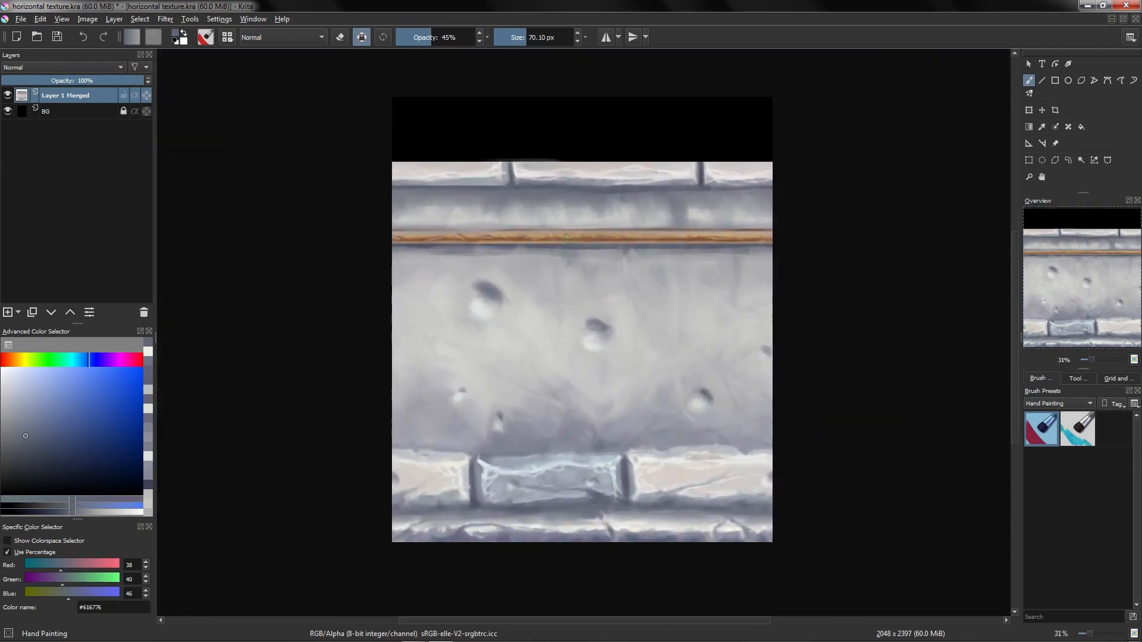
pyautogui.keyDown('ctrl'); pyautogui.moveTo(529, 276); pyautogui.dragTo(438, 235); pyautogui.keyUp('ctrl')
pyautogui.moveTo(519, 323)
pyautogui.mouseDown()
pyautogui.moveTo(505, 276)
pyautogui.moveTo(523, 209)
pyautogui.moveTo(461, 260)
pyautogui.moveTo(498, 301)
pyautogui.moveTo(491, 278)
pyautogui.mouseUp()
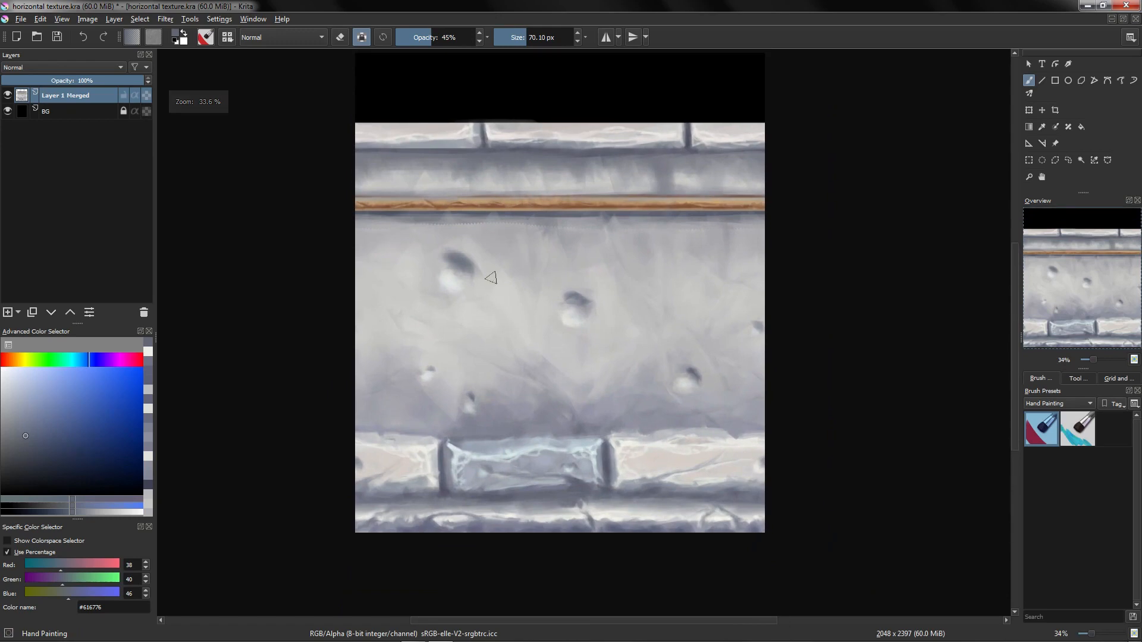